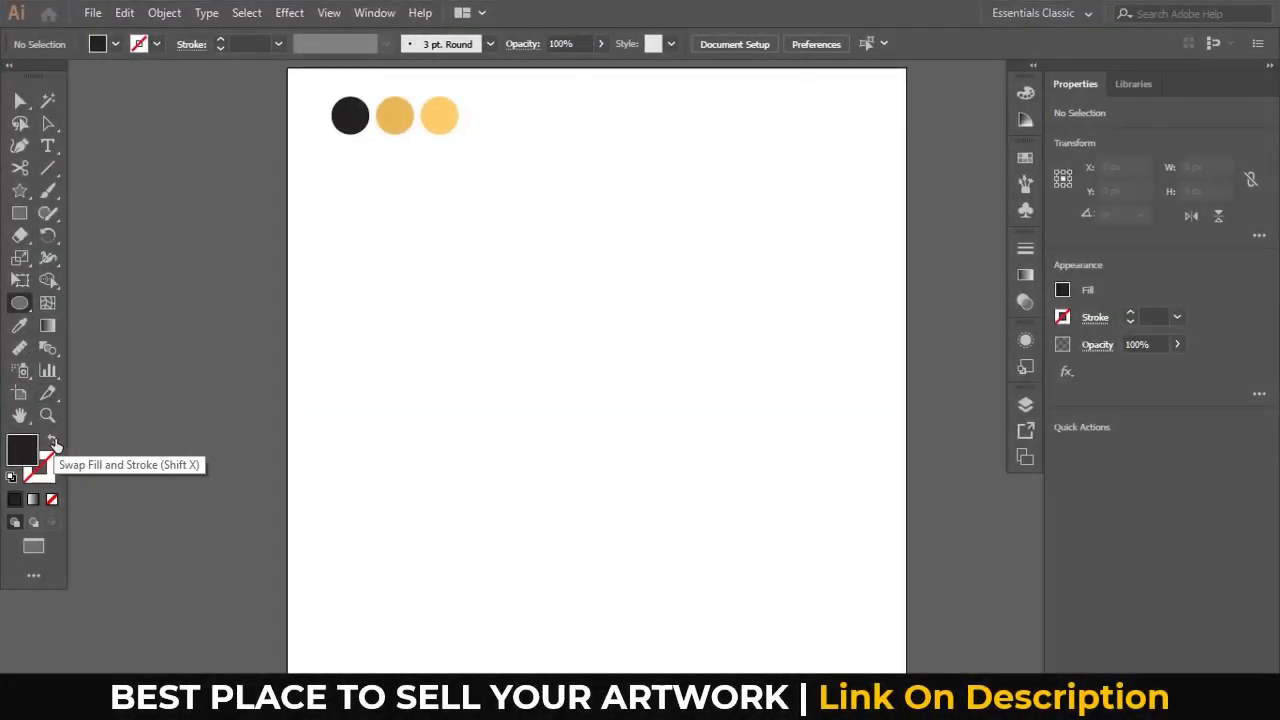
# Set an empty fill with a black 10 pt stroke
pyautogui.click(54, 442)
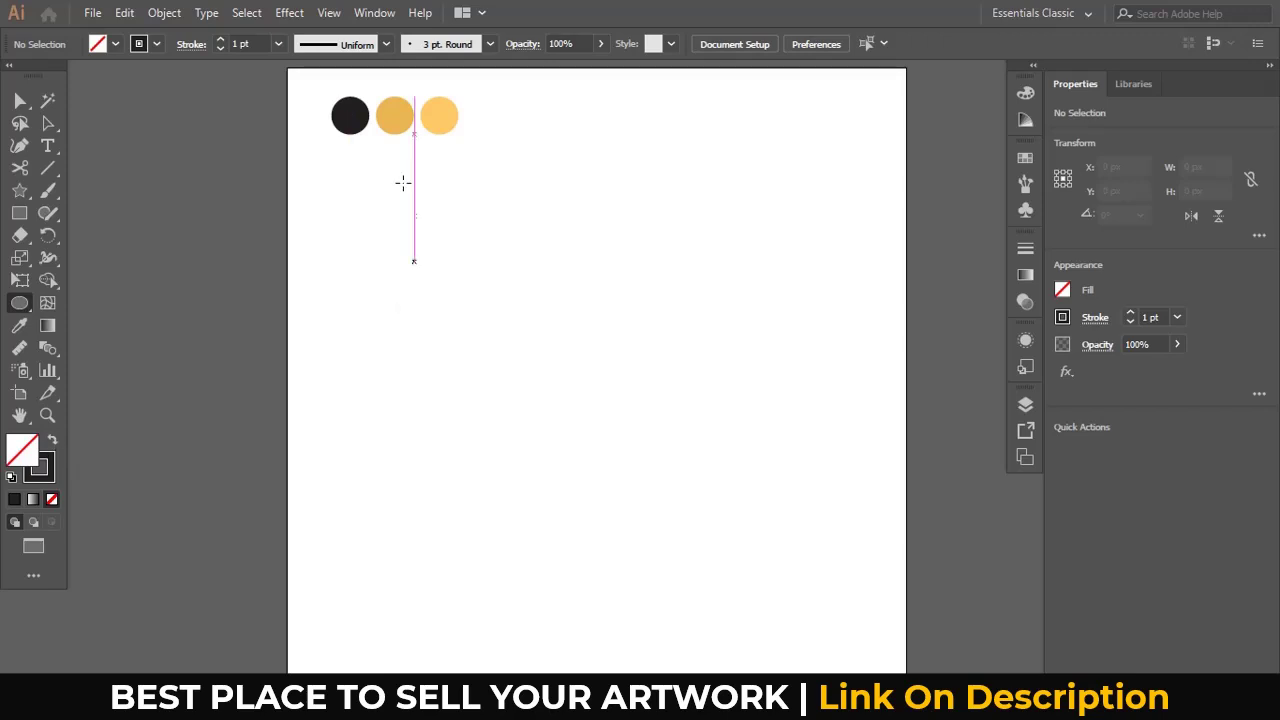
pyautogui.click(278, 44)
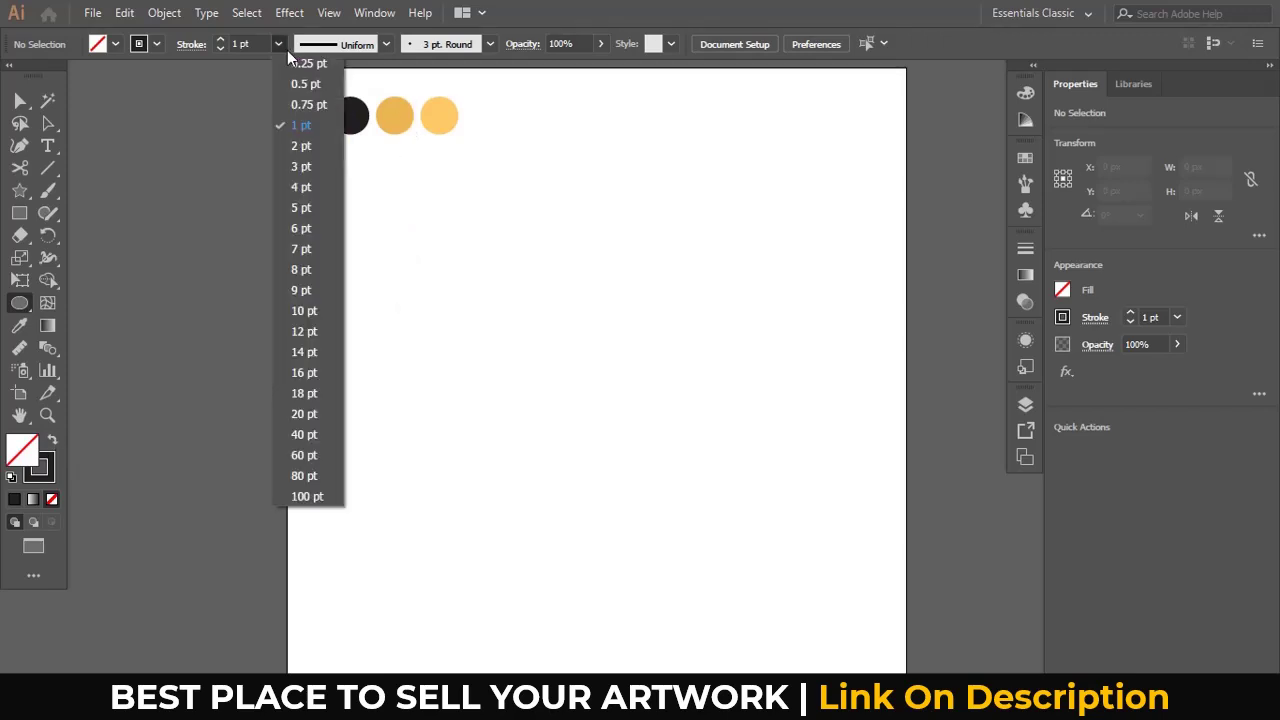
pyautogui.click(300, 311)
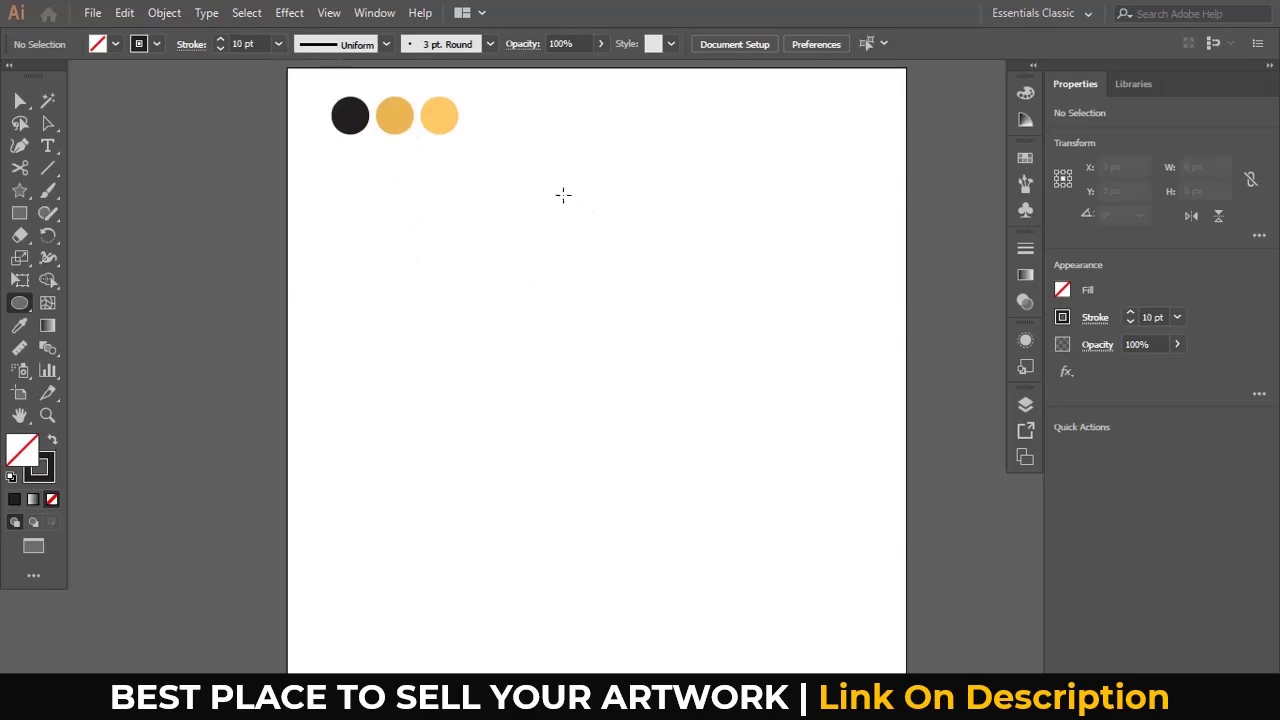
# Draw a circle near the top centre, with a larger overlapping copy beneath it
pyautogui.moveTo(563, 195); pyautogui.dragTo(686, 348)
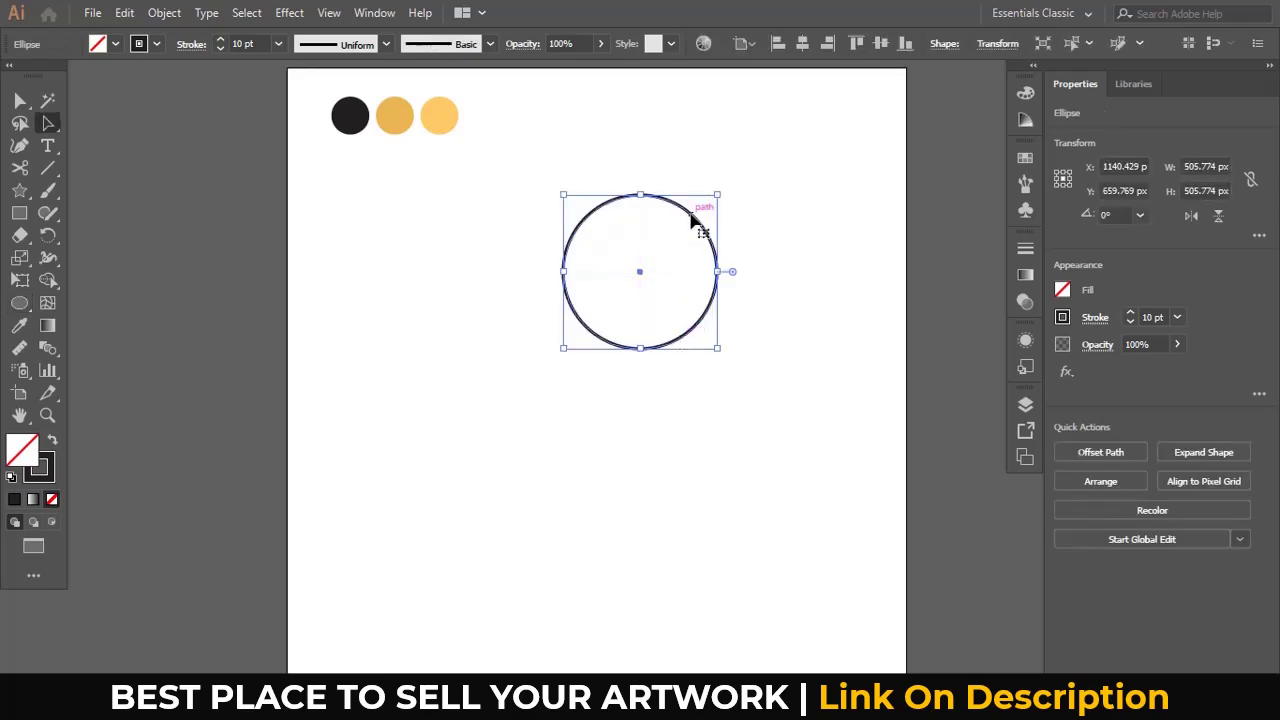
pyautogui.moveTo(692, 220); pyautogui.dragTo(692, 351)
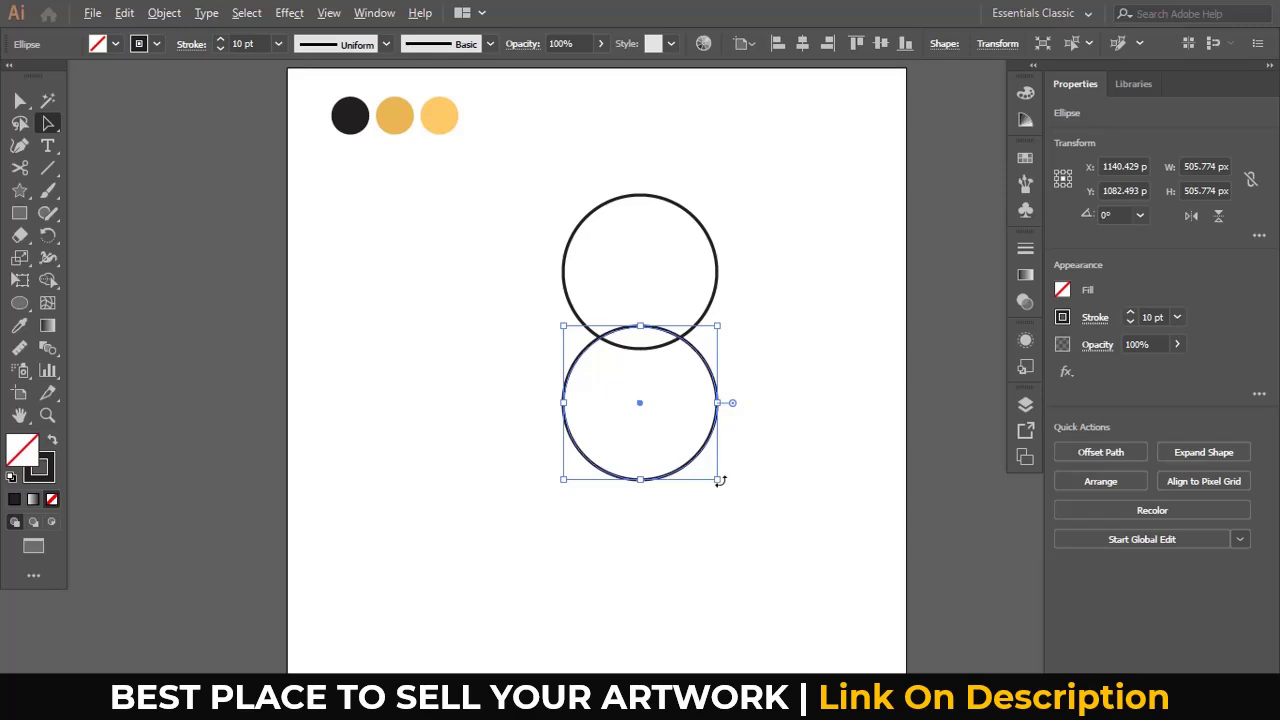
pyautogui.moveTo(719, 480); pyautogui.dragTo(749, 499)
pyautogui.moveTo(716, 347); pyautogui.dragTo(716, 360)
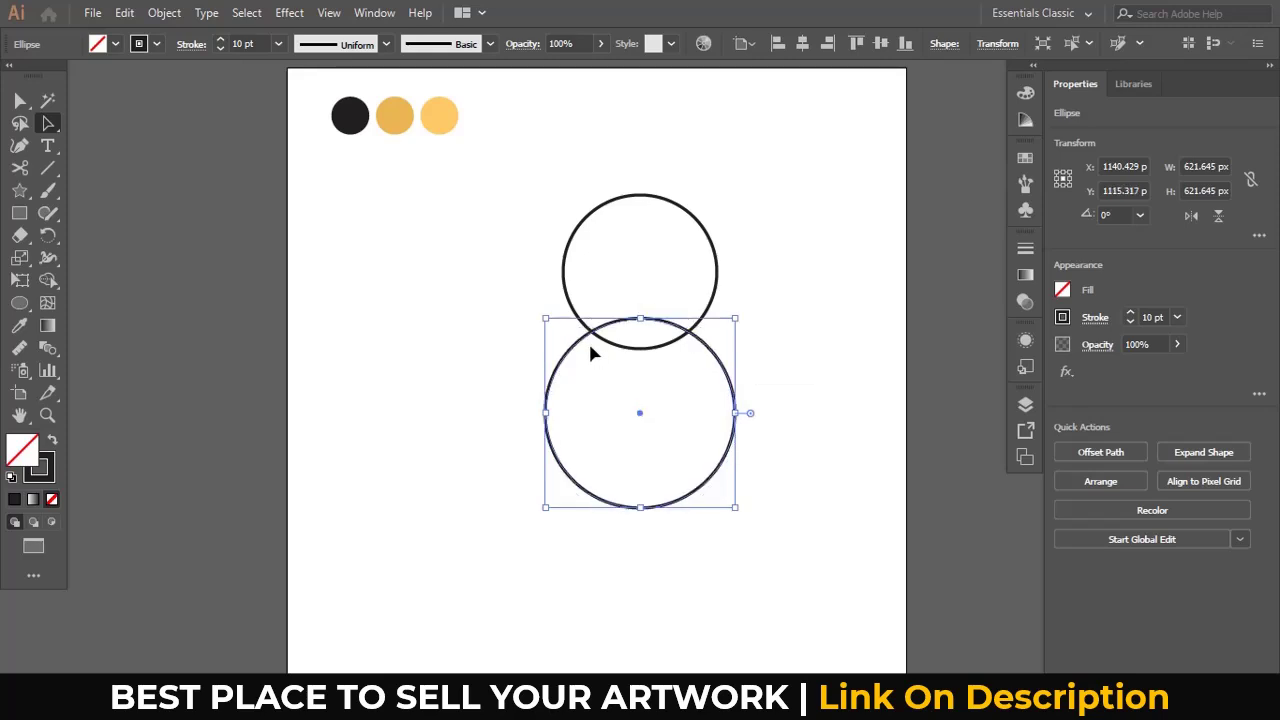
pyautogui.press('l')
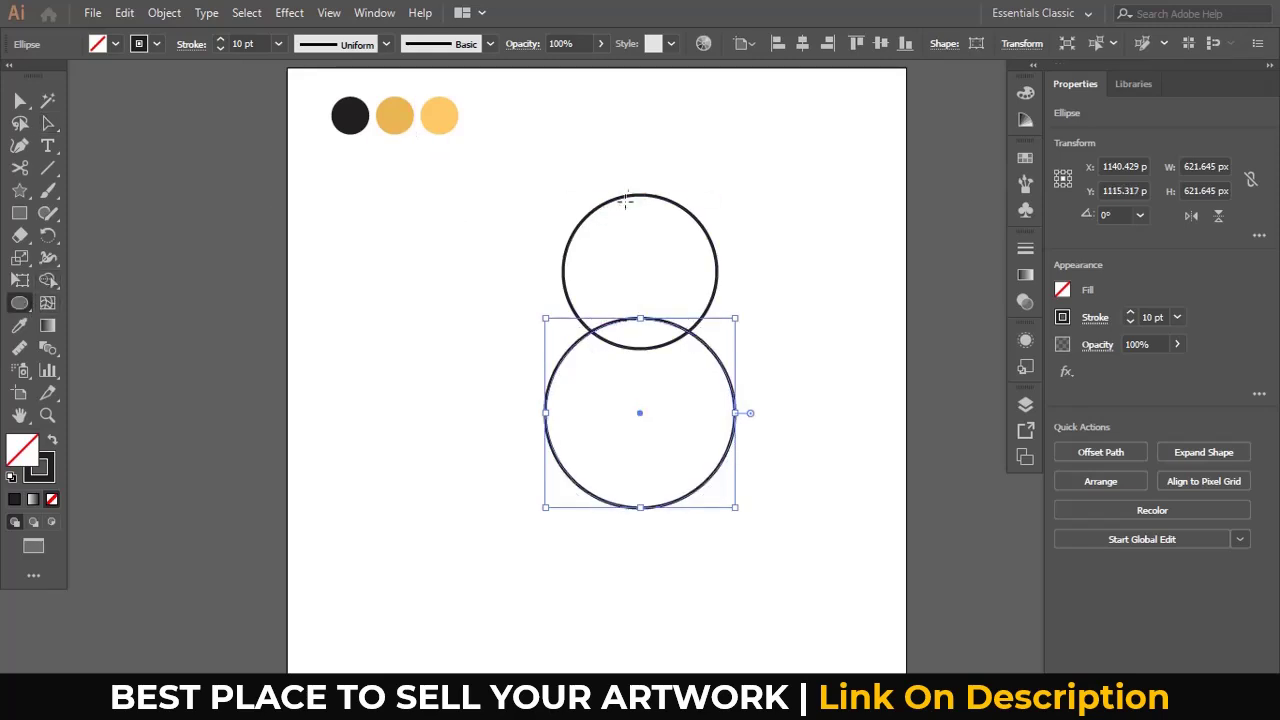
# Draw a small upright ellipse on the top edge of the upper circle
pyautogui.moveTo(634, 182); pyautogui.dragTo(656, 216)
pyautogui.press('z')
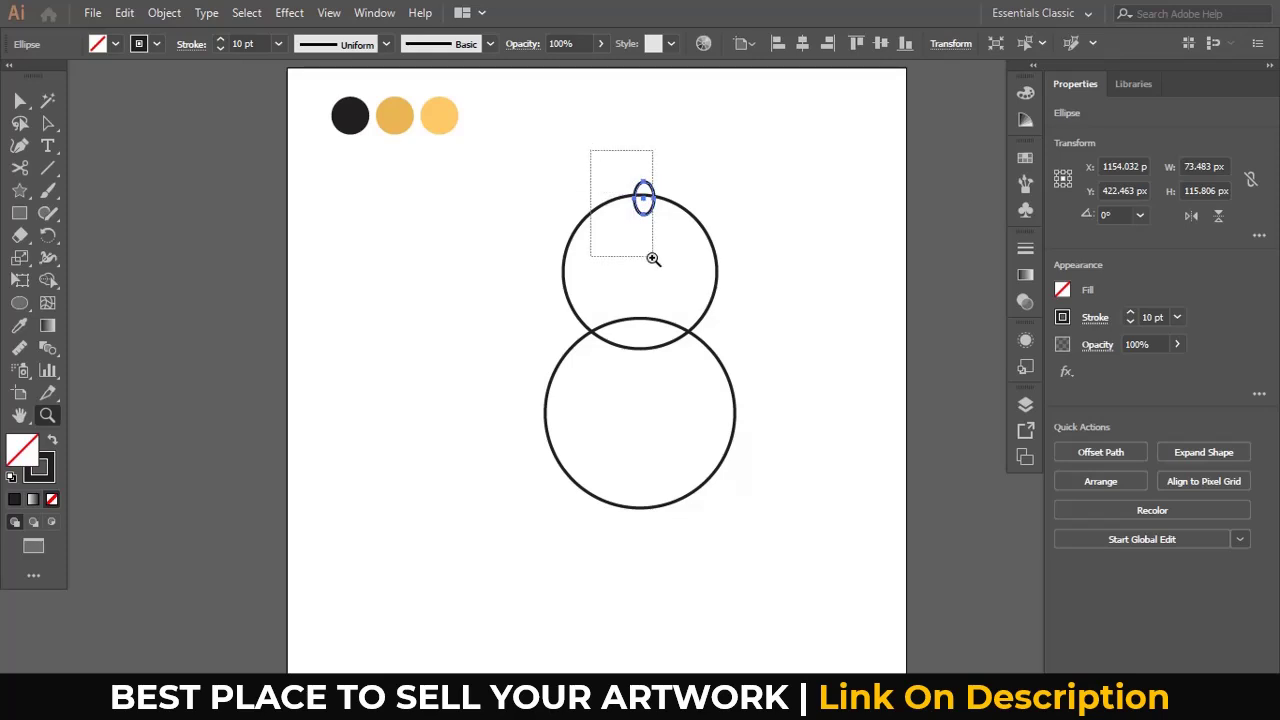
pyautogui.moveTo(590, 150); pyautogui.dragTo(652, 258)
pyautogui.press('a')
pyautogui.moveTo(822, 293); pyautogui.dragTo(815, 276)
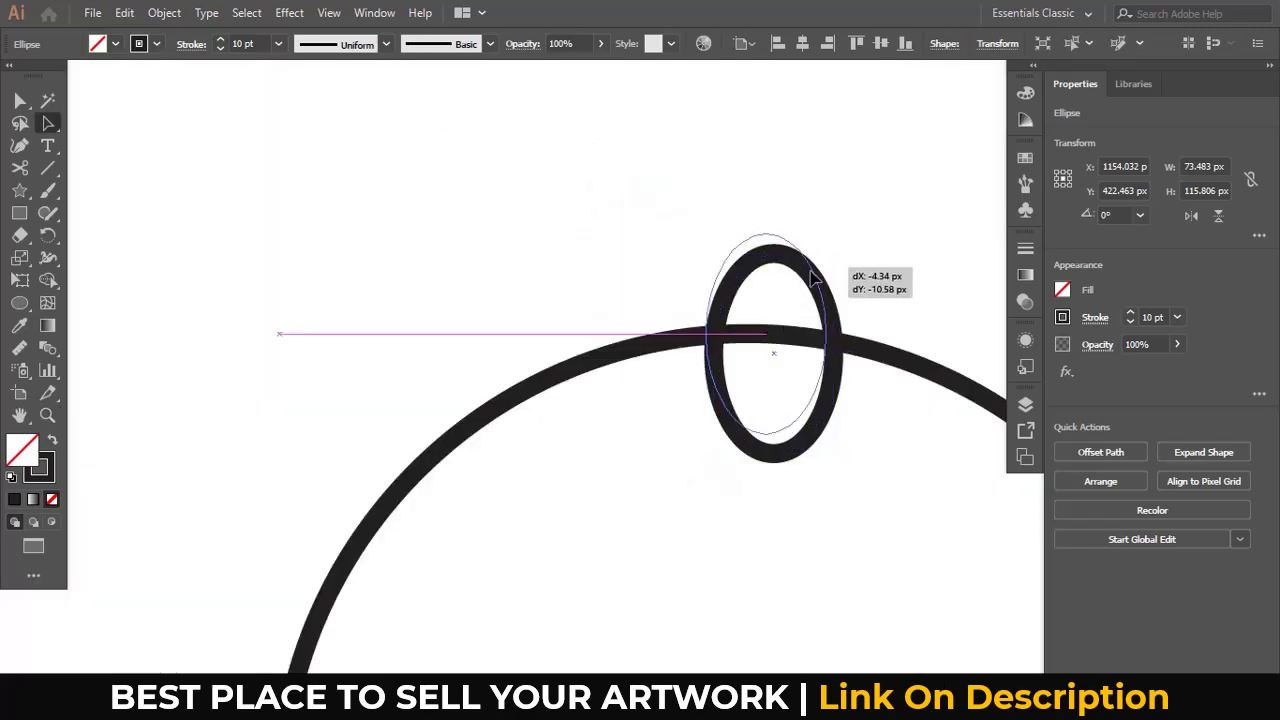
pyautogui.press('z')
pyautogui.keyDown('alt'); pyautogui.click(713, 350); pyautogui.keyUp('alt')
pyautogui.keyDown('alt'); pyautogui.click(657, 434); pyautogui.keyUp('alt')
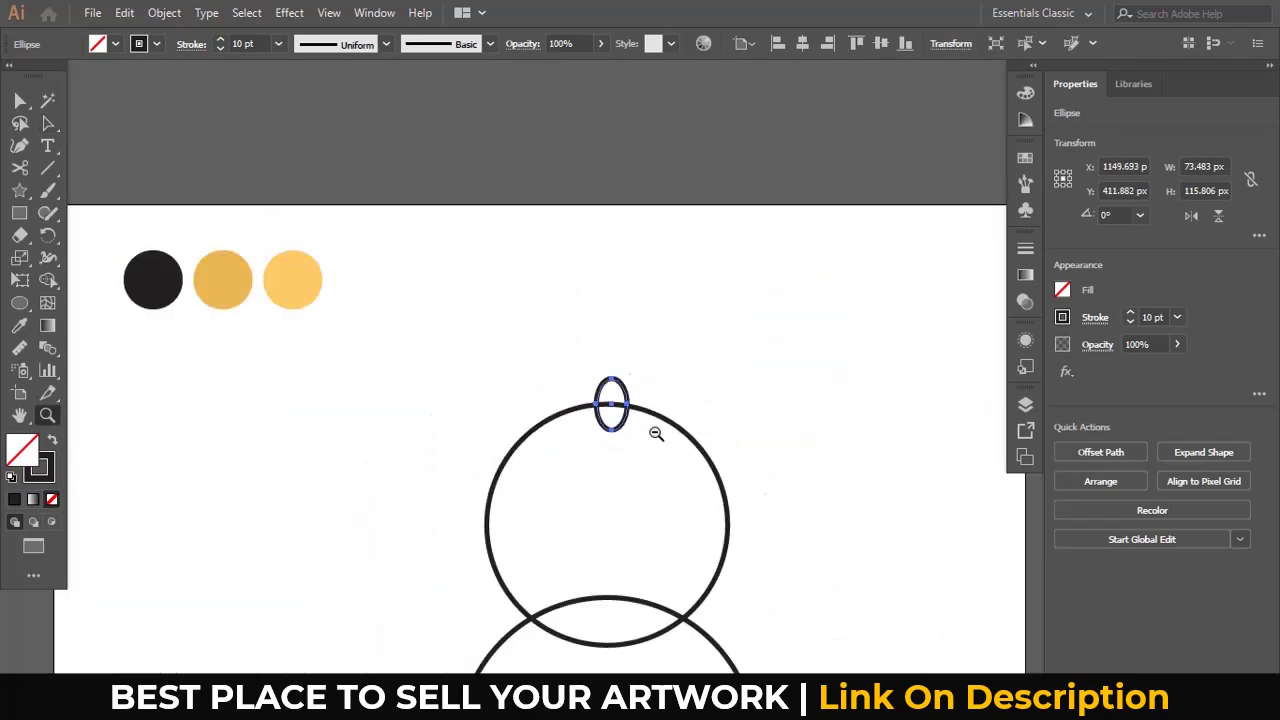
pyautogui.scroll(-2, 645, 350)
pyautogui.keyDown('alt'); pyautogui.click(631, 318); pyautogui.keyUp('alt')
pyautogui.scroll(-2, 631, 318)
# Centre all three shapes horizontally on each other
pyautogui.press('a')
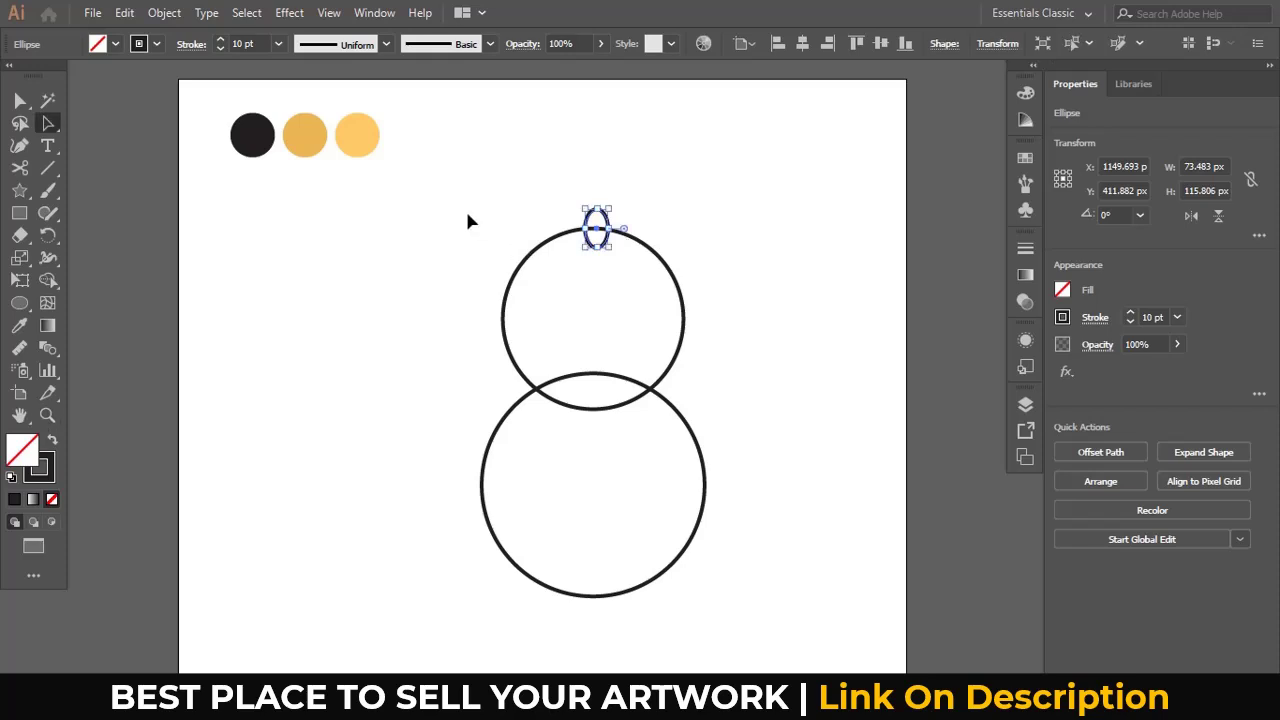
pyautogui.moveTo(460, 198); pyautogui.dragTo(729, 595)
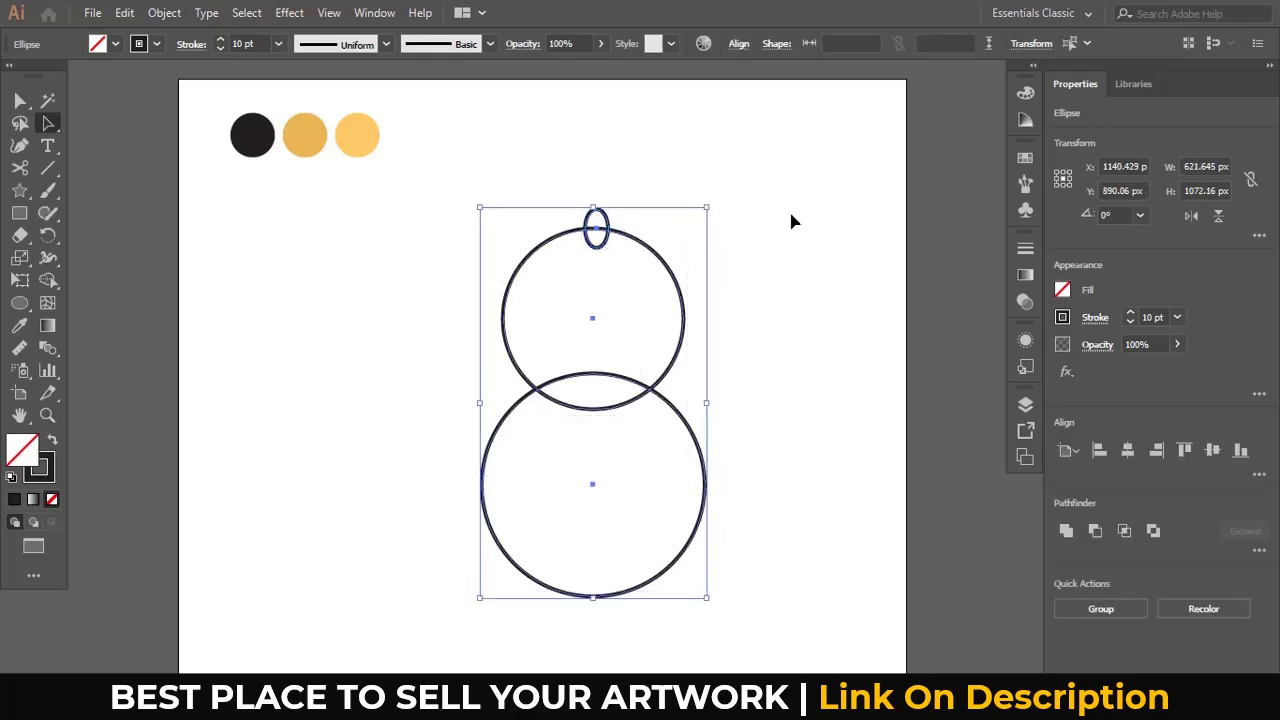
pyautogui.click(737, 44)
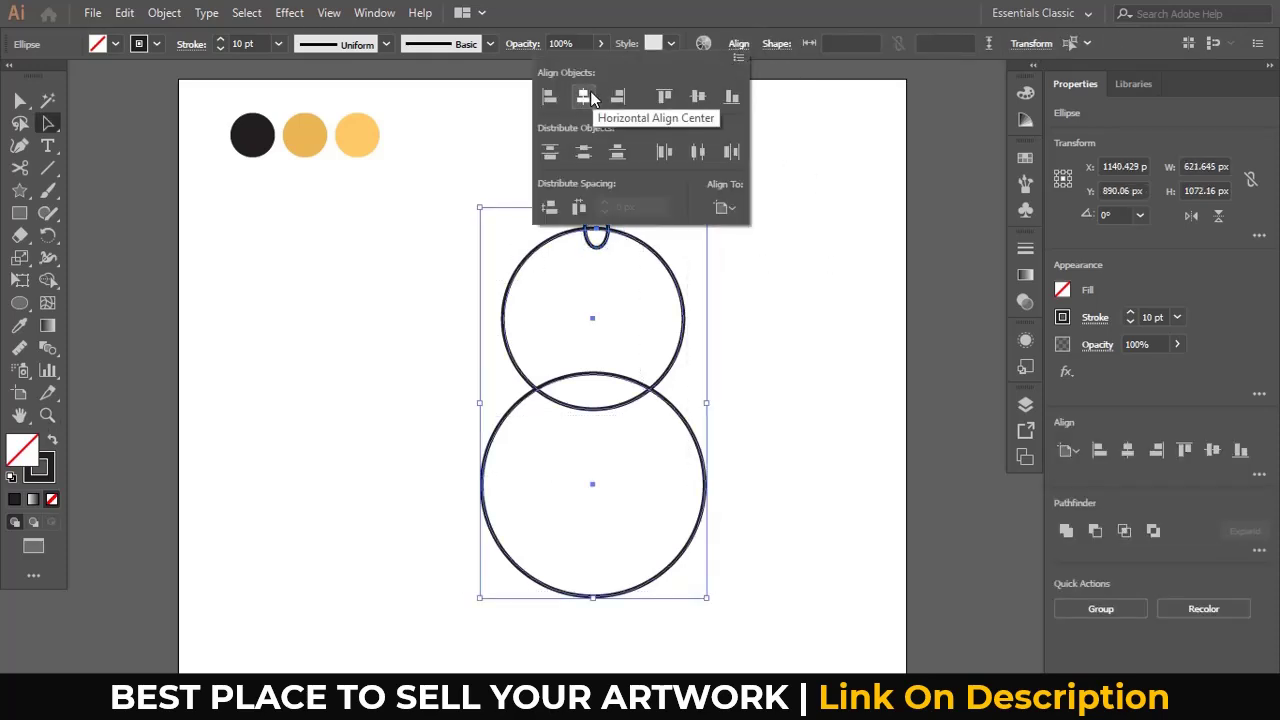
pyautogui.click(583, 95)
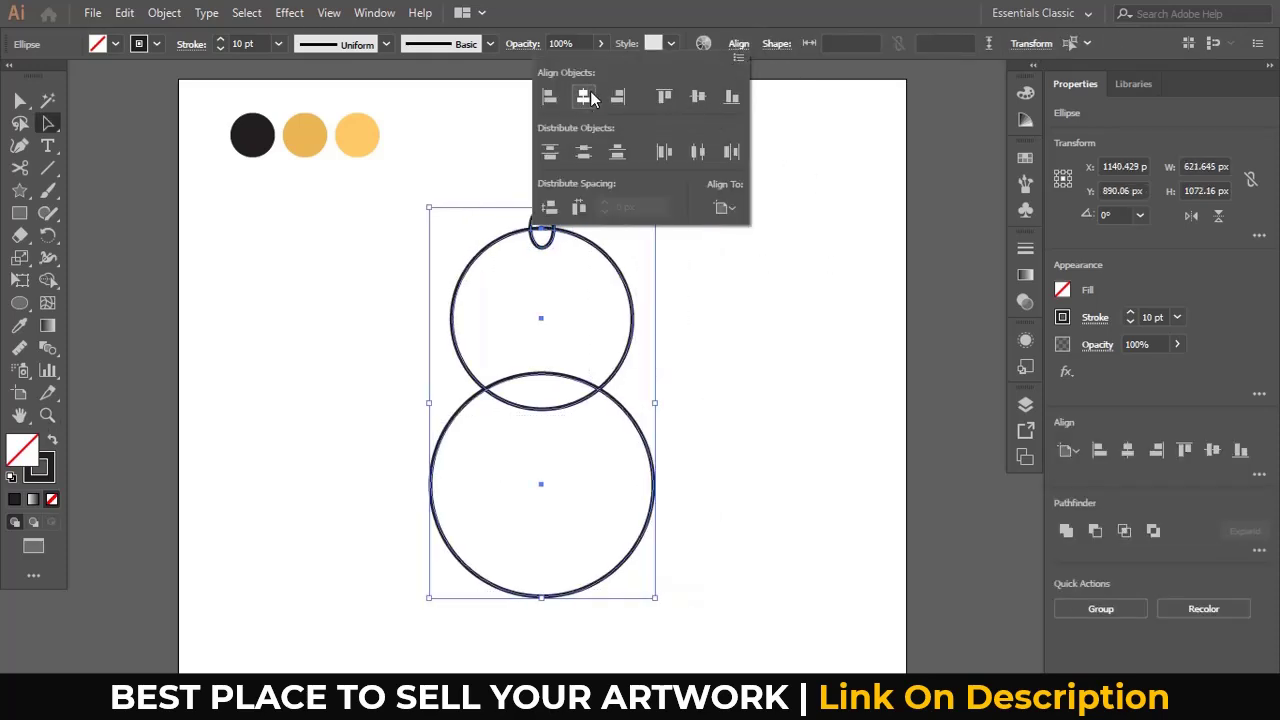
# Unite the three shapes into one outline with Pathfinder
pyautogui.click(376, 14)
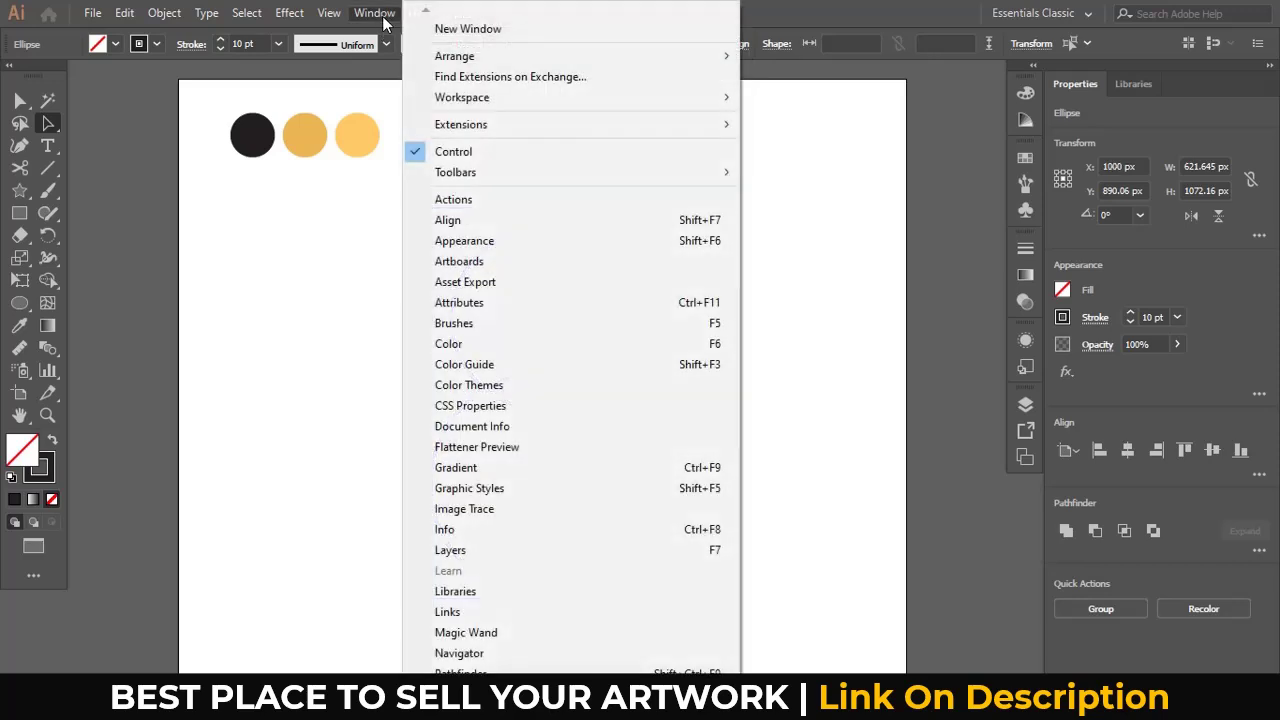
pyautogui.click(485, 671)
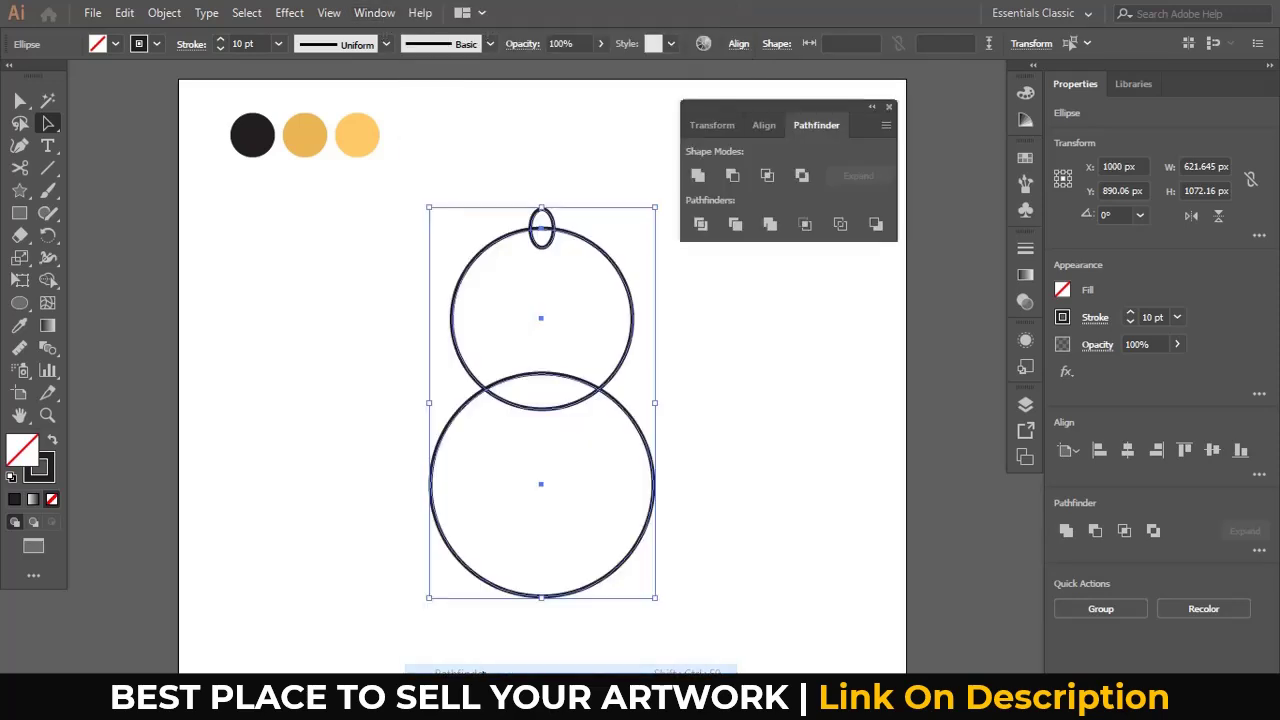
pyautogui.click(698, 177)
# Round the pinched waist corners of the gourd outline with Live Corners
pyautogui.click(660, 160)
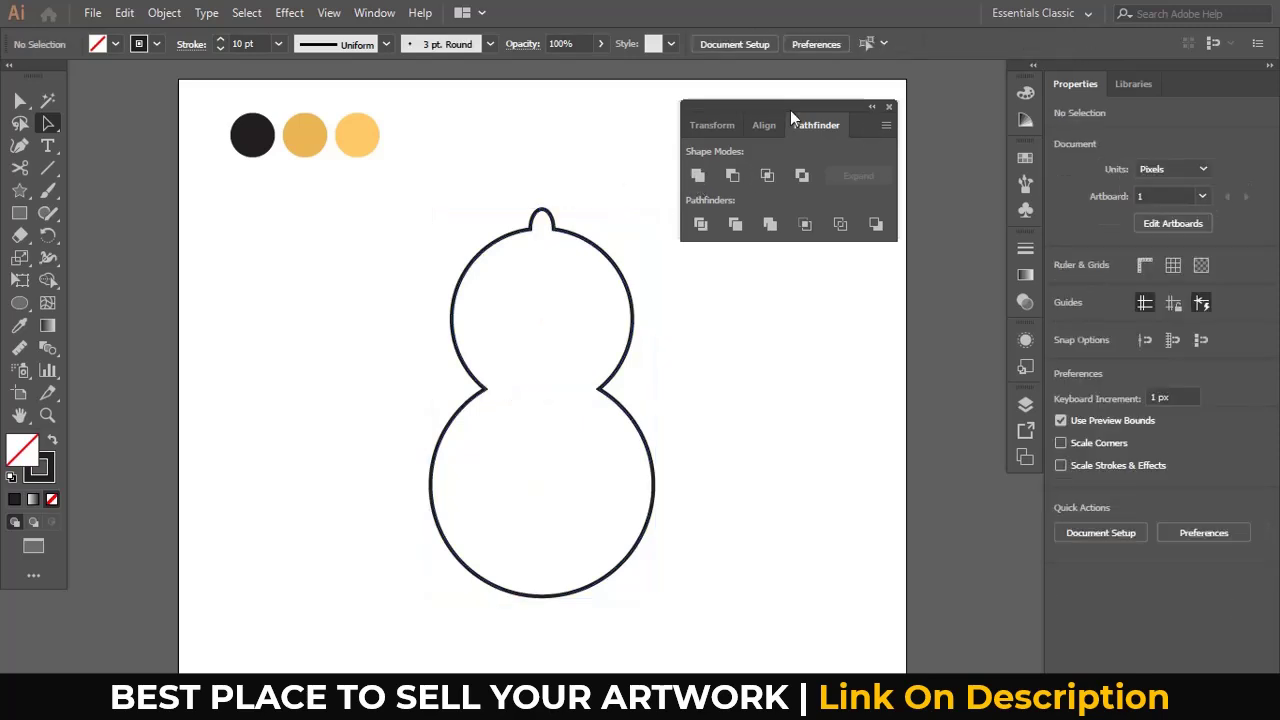
pyautogui.moveTo(790, 110)
pyautogui.mouseDown()
pyautogui.moveTo(920, 238)
pyautogui.moveTo(903, 298)
pyautogui.mouseUp()
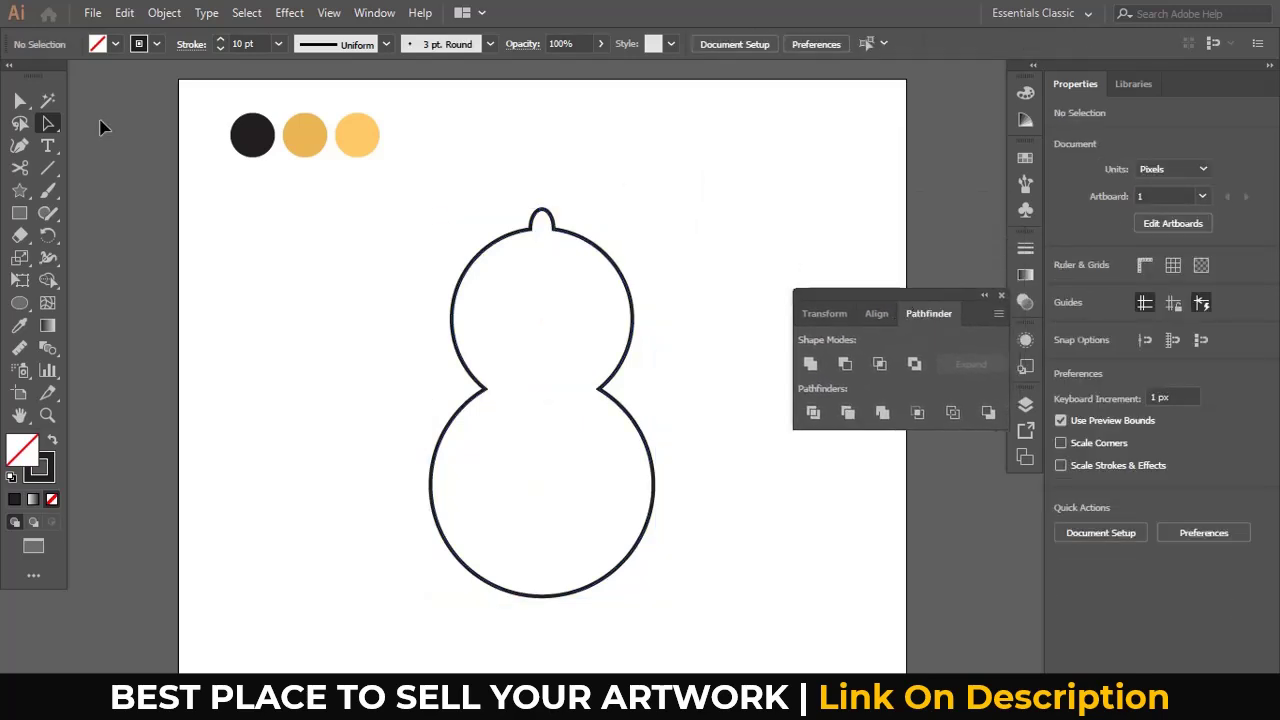
pyautogui.press('z')
pyautogui.moveTo(397, 172); pyautogui.dragTo(678, 602)
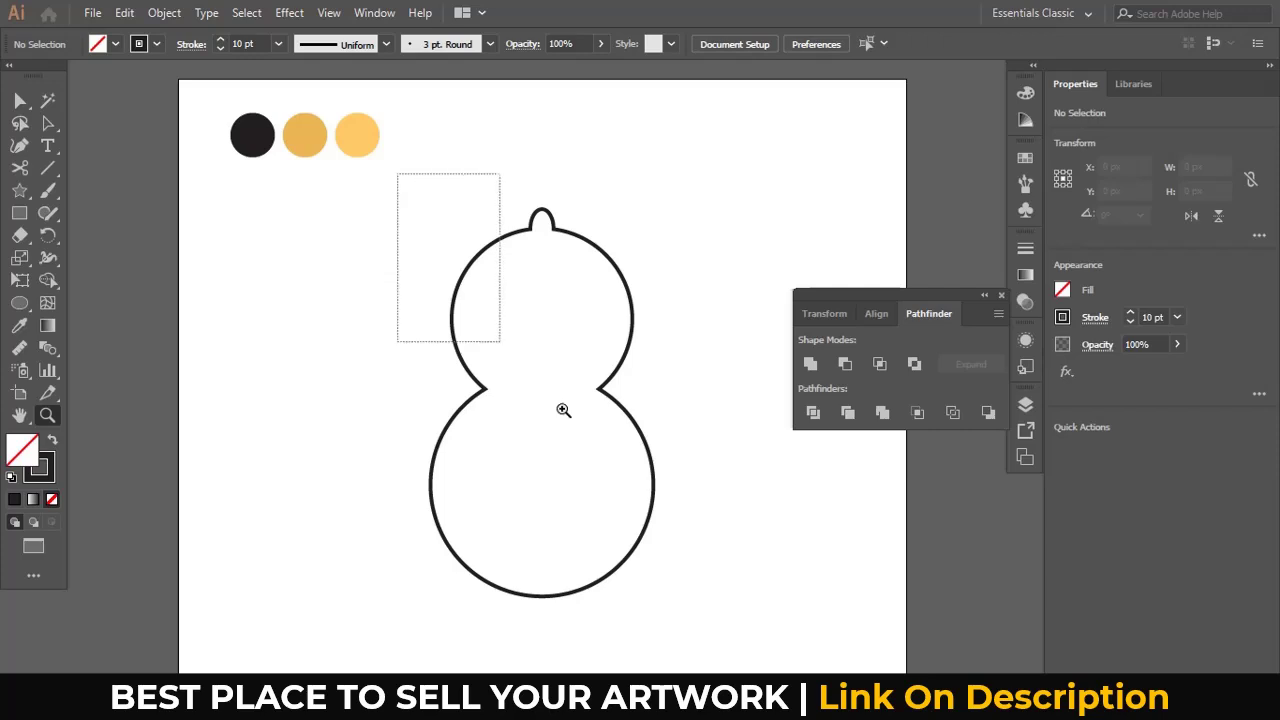
pyautogui.moveTo(670, 478)
pyautogui.mouseDown()
pyautogui.moveTo(562, 414)
pyautogui.moveTo(526, 449)
pyautogui.mouseUp()
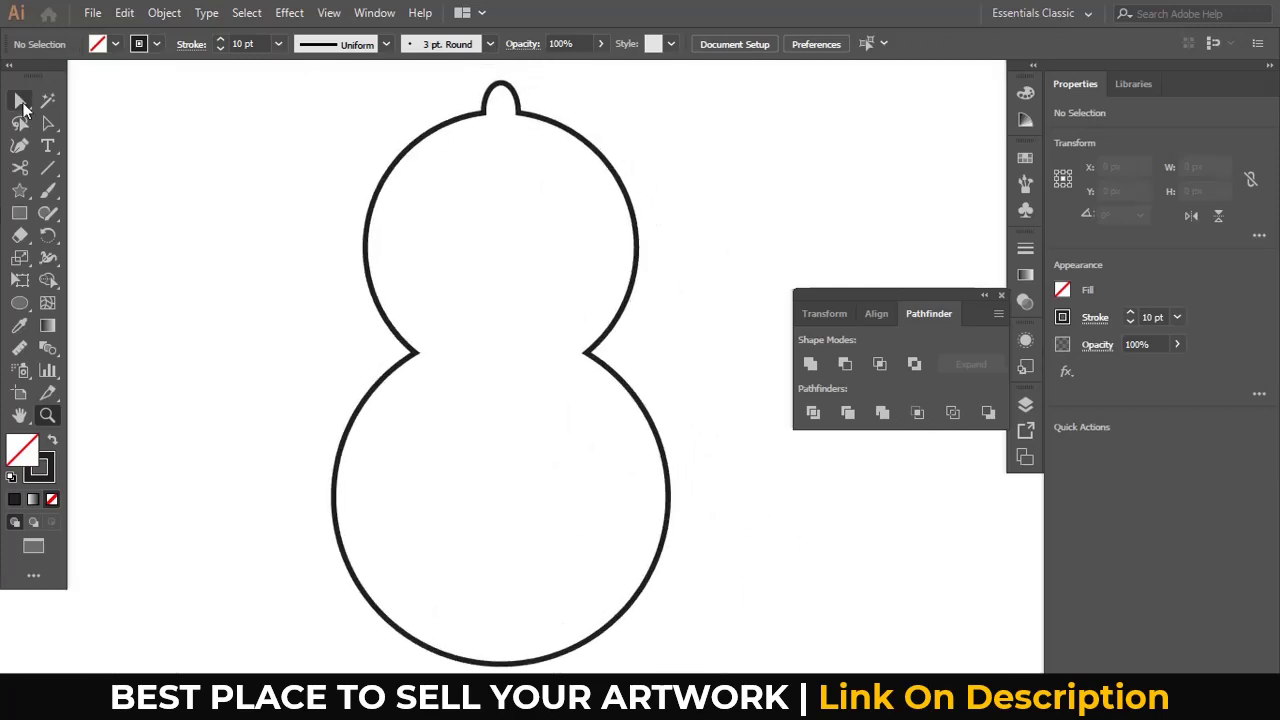
pyautogui.click(21, 102)
pyautogui.moveTo(530, 388); pyautogui.dragTo(730, 425)
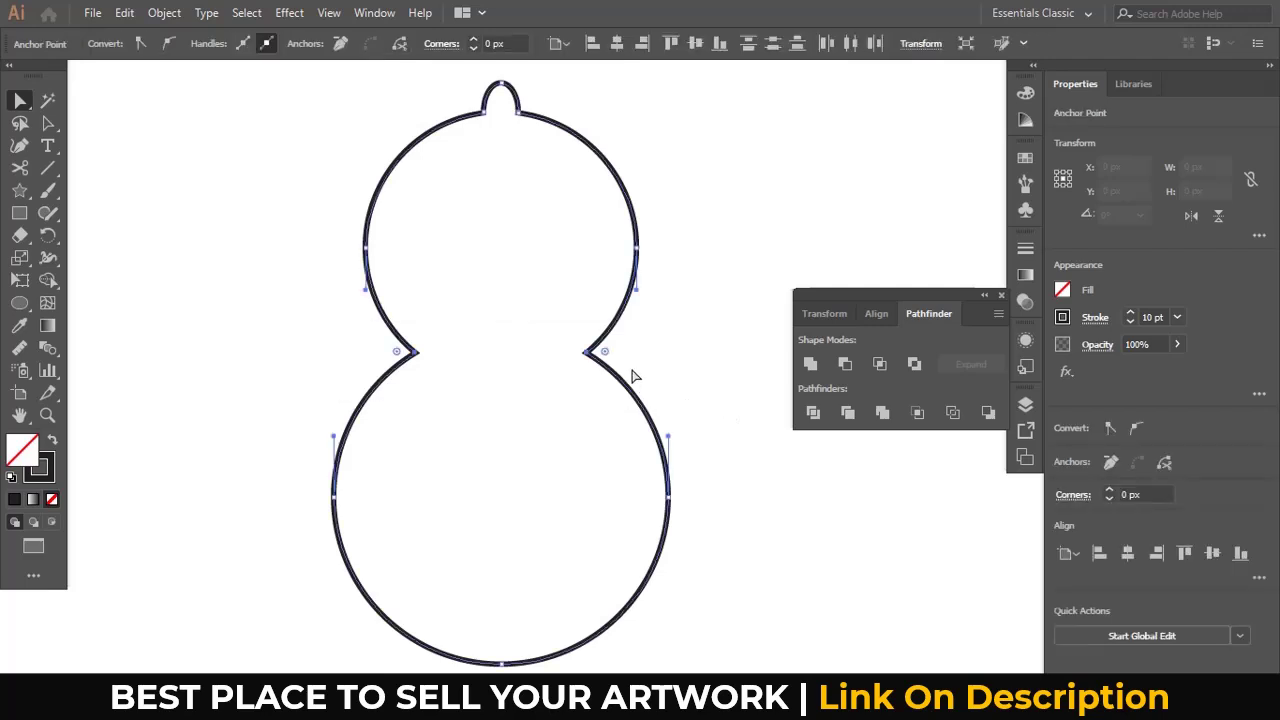
pyautogui.moveTo(607, 355); pyautogui.dragTo(677, 294)
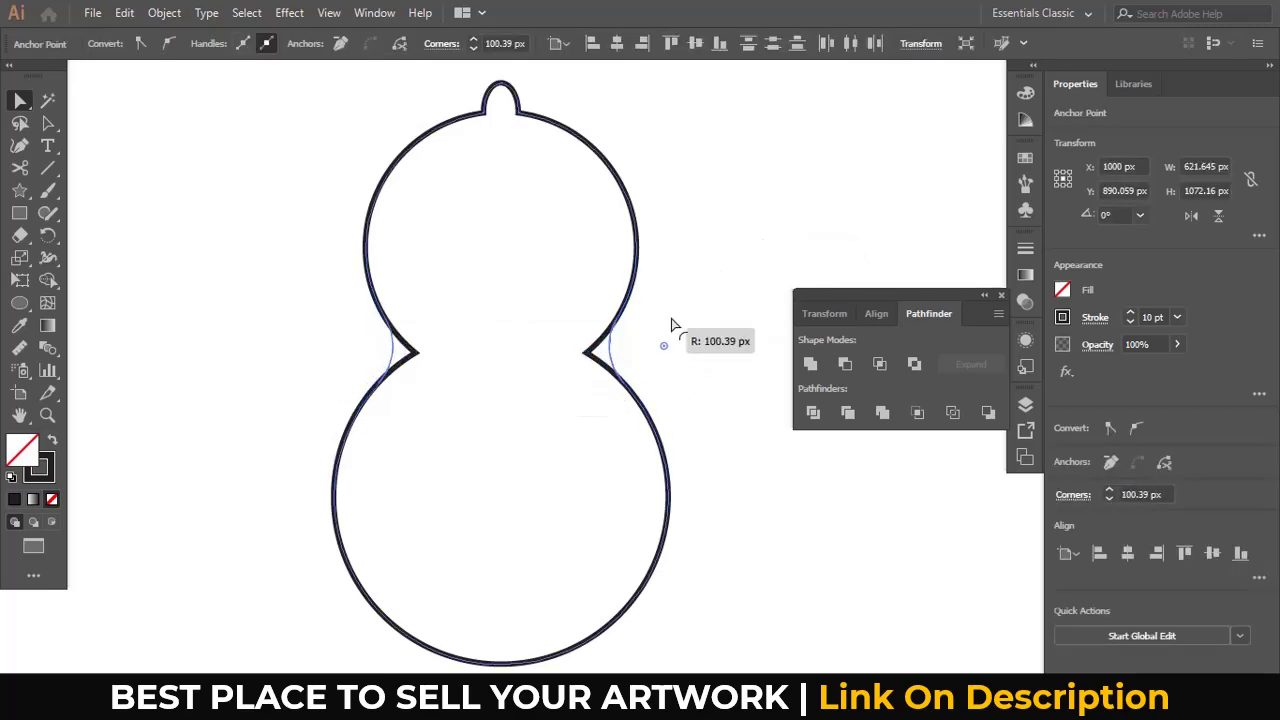
pyautogui.moveTo(677, 294); pyautogui.dragTo(676, 320)
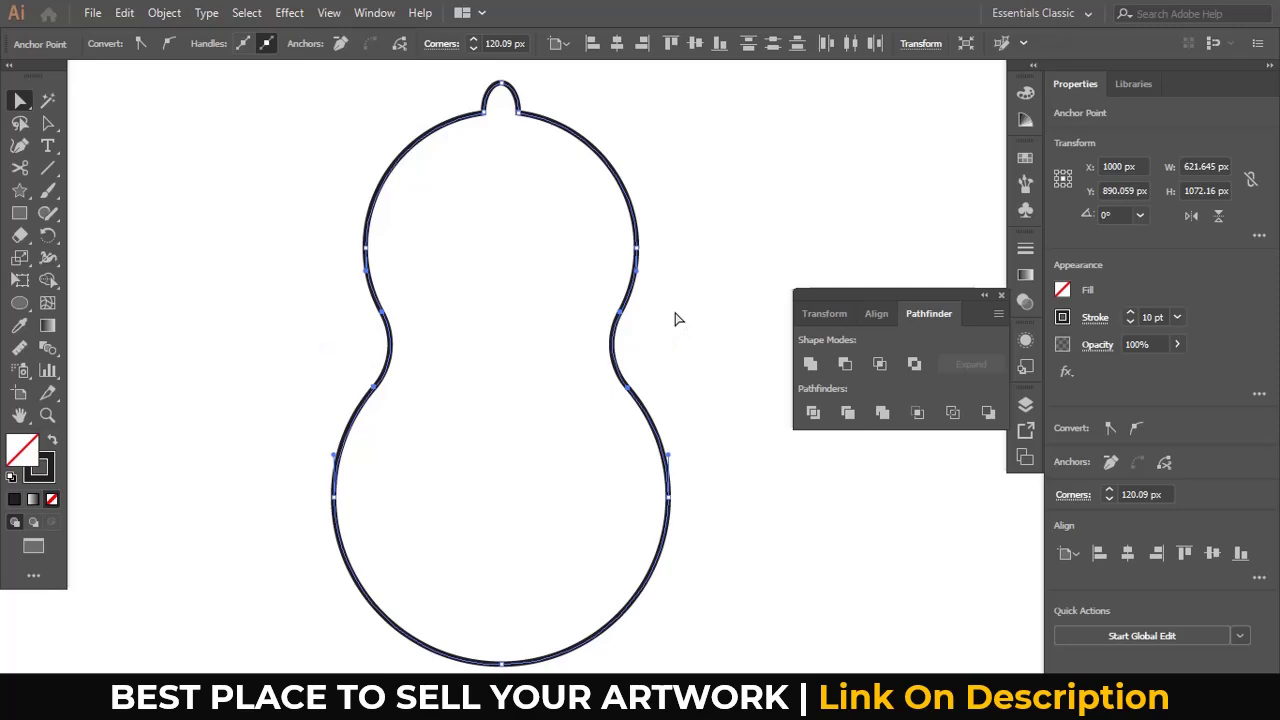
pyautogui.click(675, 320)
# Slightly round the two corners where the stem meets the top lobe
pyautogui.scroll(1, 491, 166)
pyautogui.press('z')
pyautogui.moveTo(529, 240); pyautogui.dragTo(529, 240)
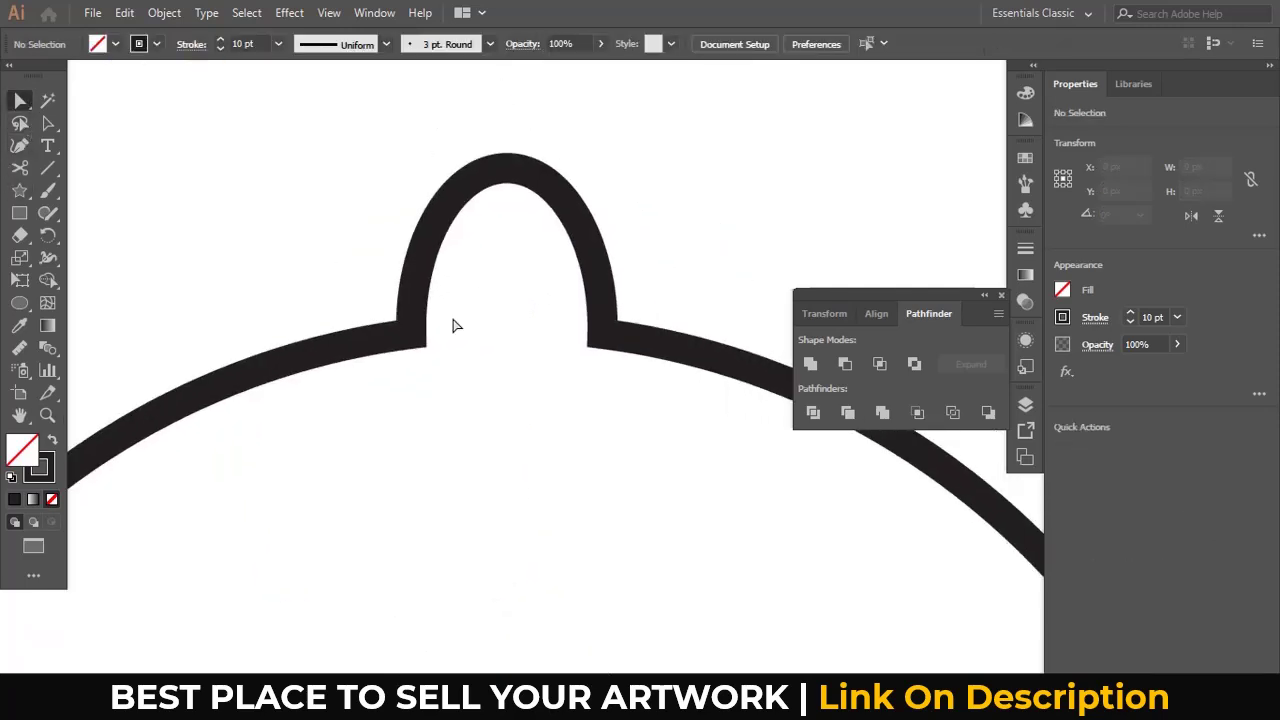
pyautogui.moveTo(364, 270); pyautogui.dragTo(686, 423)
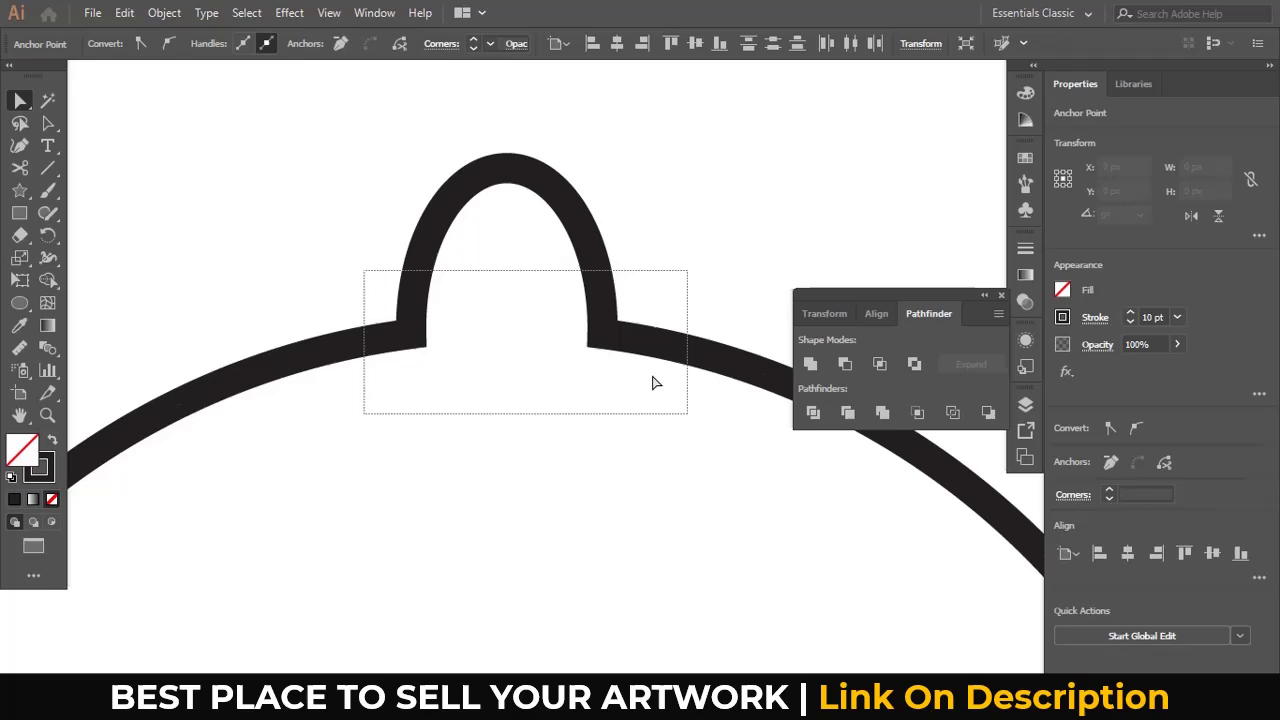
pyautogui.moveTo(613, 330)
pyautogui.mouseDown()
pyautogui.moveTo(671, 309)
pyautogui.moveTo(663, 297)
pyautogui.mouseUp()
pyautogui.click(643, 317)
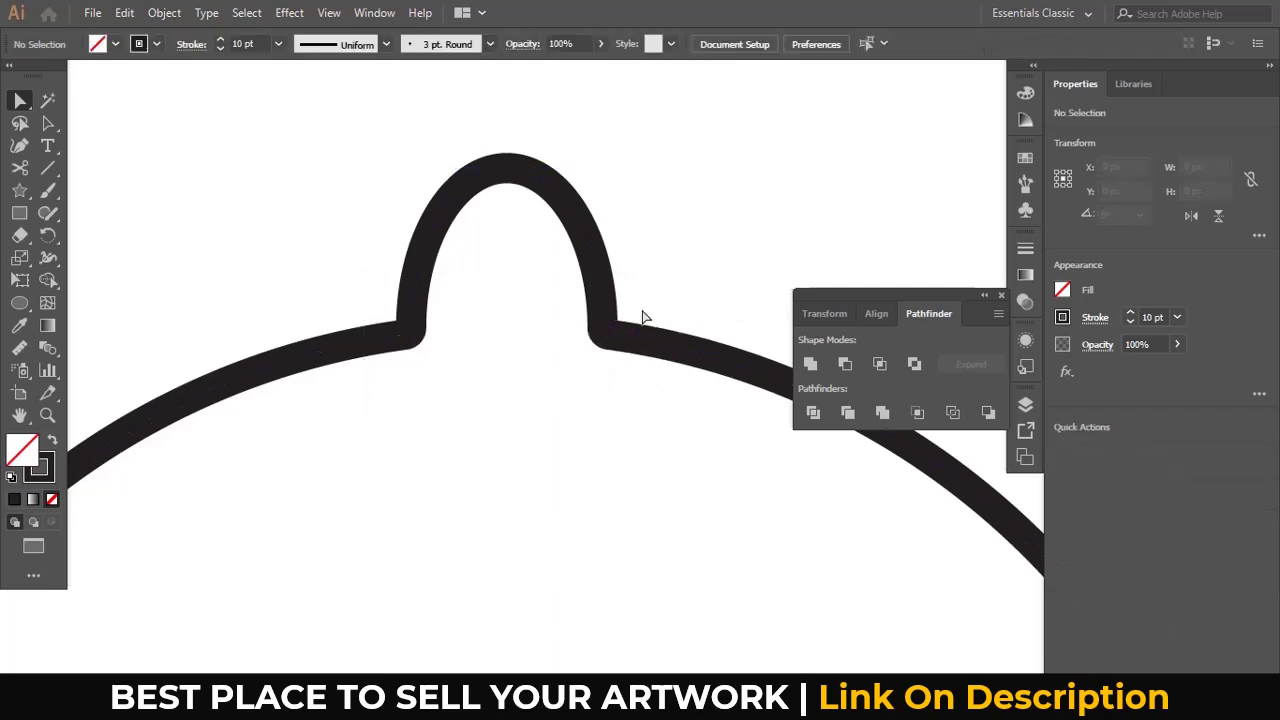
# Check the corner beside the nub, then zoom out and select the whole peanut outline
pyautogui.press('z')
pyautogui.click(600, 340)
pyautogui.press('v')
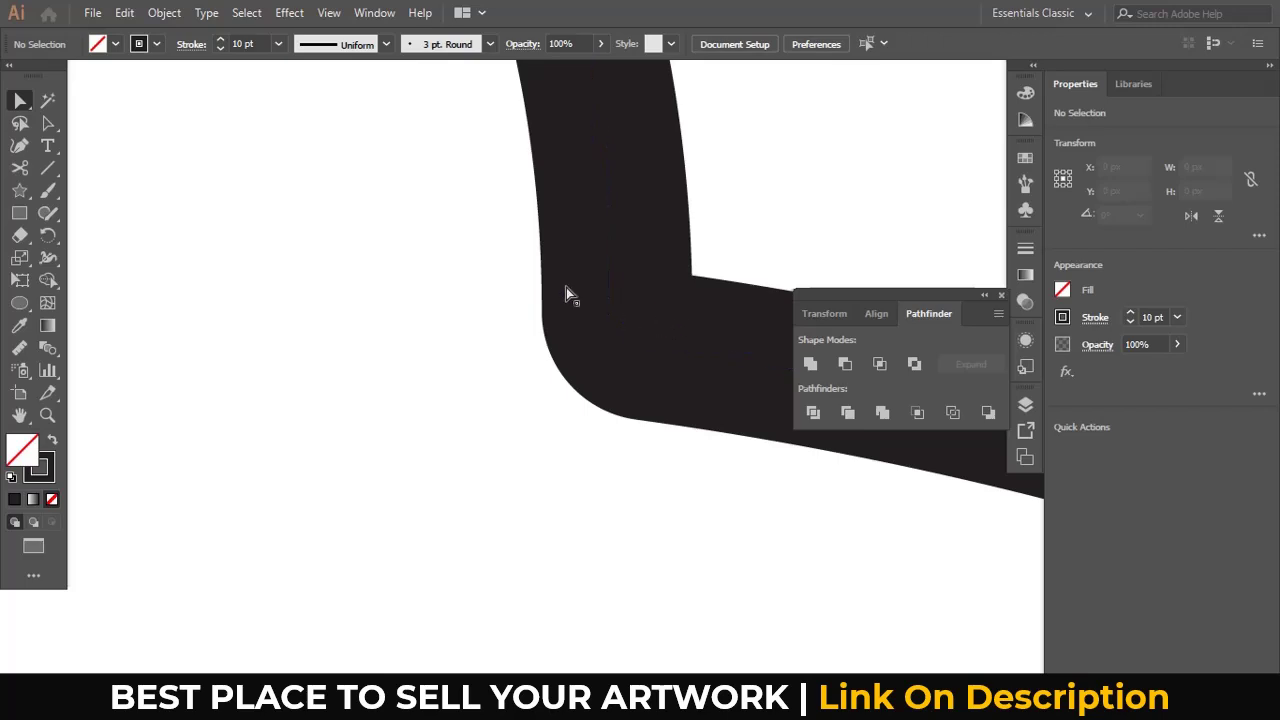
pyautogui.moveTo(623, 383); pyautogui.dragTo(662, 406)
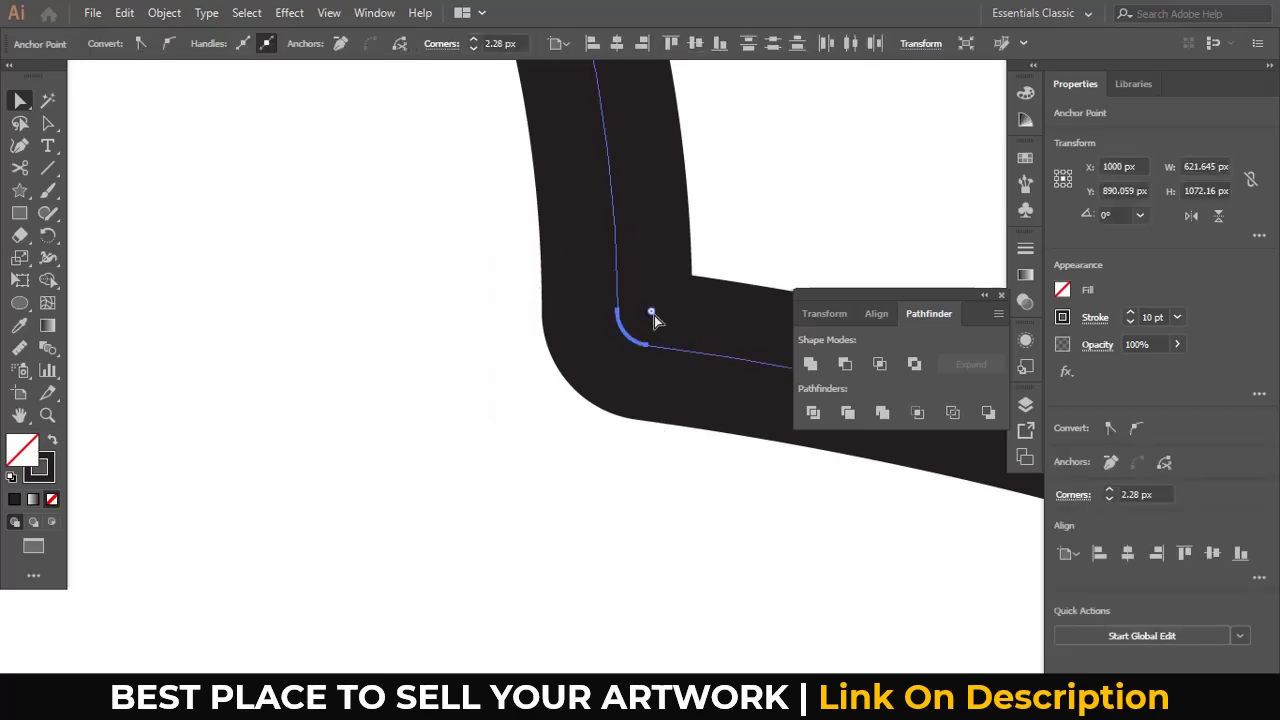
pyautogui.press('z')
pyautogui.keyDown('alt'); pyautogui.click(627, 379); pyautogui.keyUp('alt')
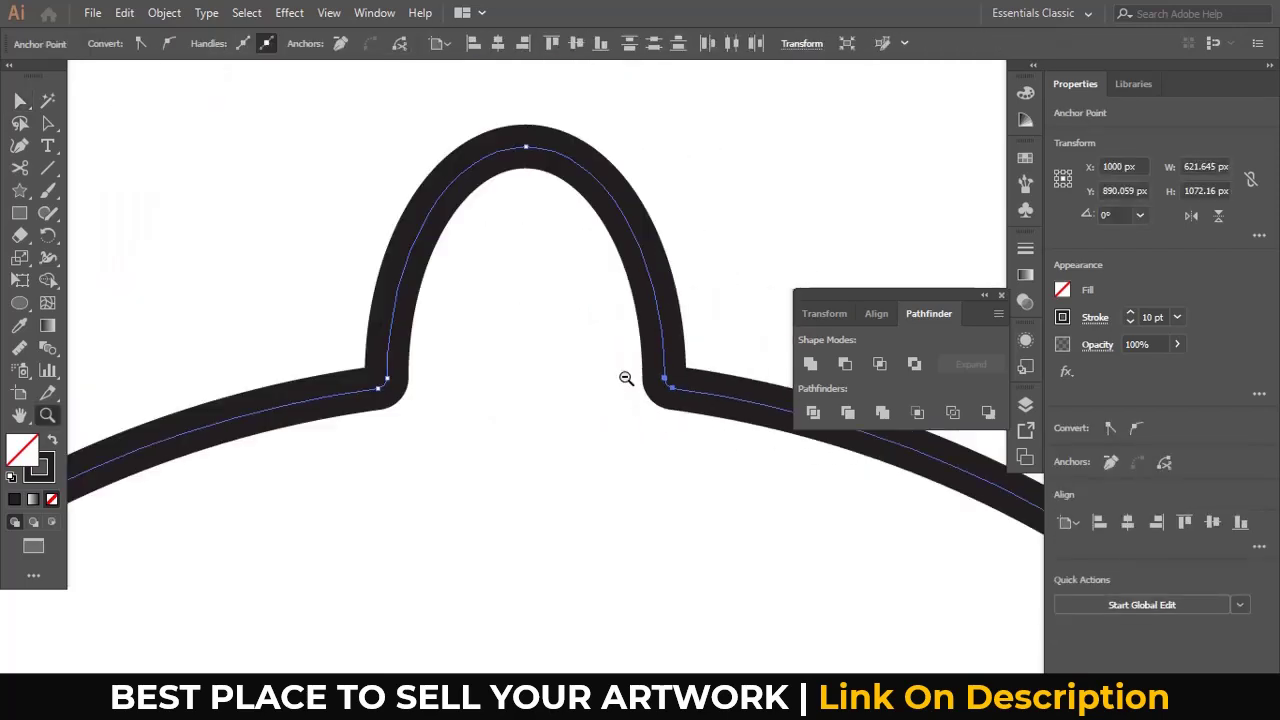
pyautogui.keyDown('alt'); pyautogui.click(626, 400); pyautogui.keyUp('alt')
pyautogui.hotkey('ctrl', 'shift', 'a')
pyautogui.moveTo(654, 463); pyautogui.dragTo(623, 403)
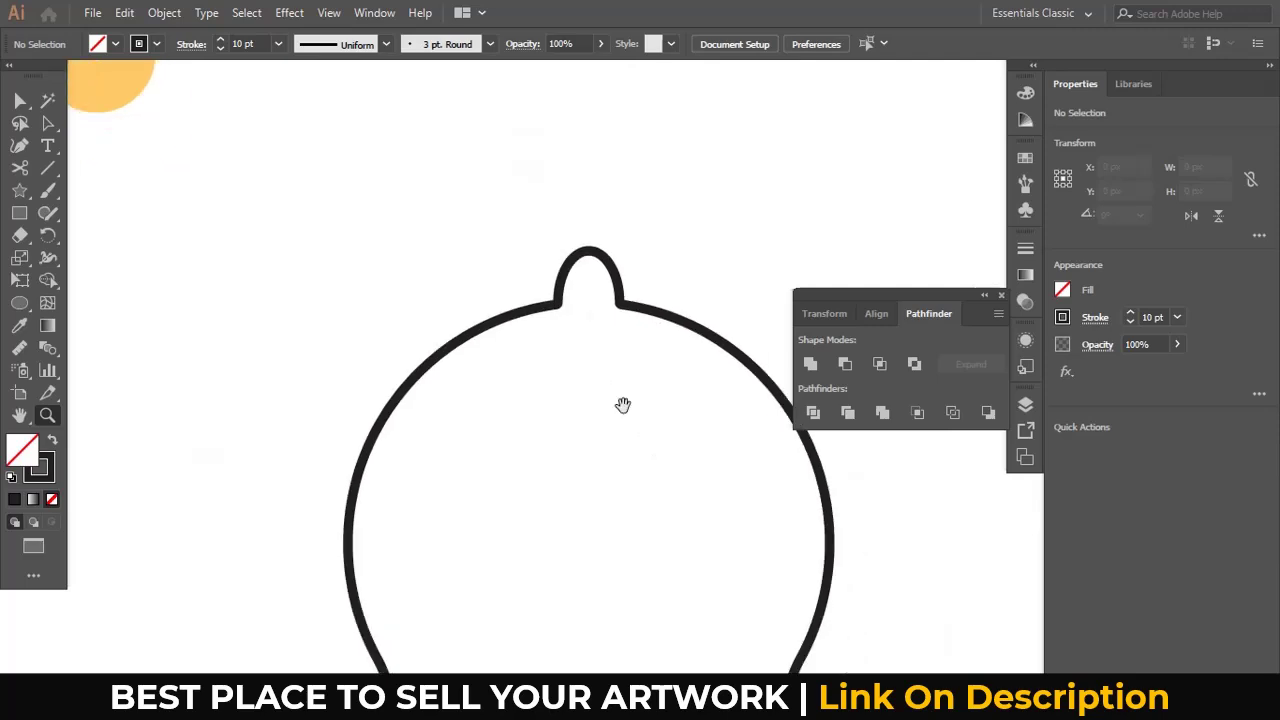
pyautogui.keyDown('alt'); pyautogui.click(624, 407); pyautogui.keyUp('alt')
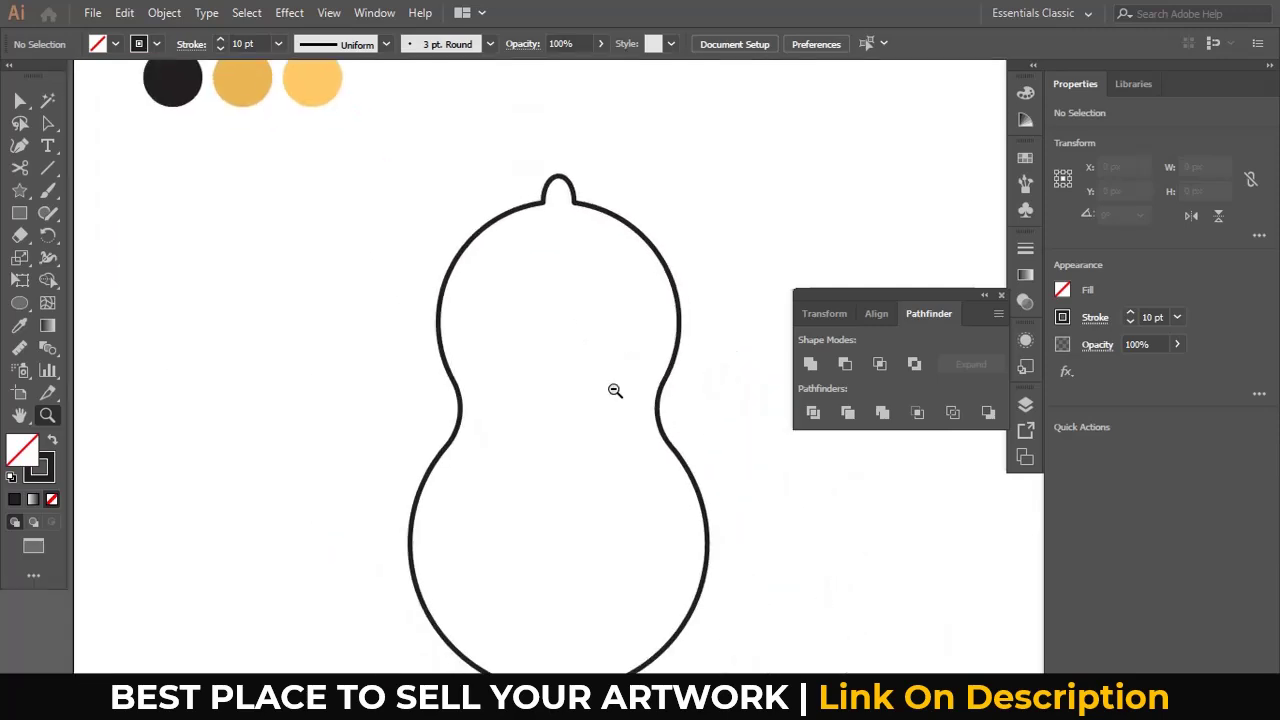
pyautogui.keyDown('alt'); pyautogui.click(615, 390); pyautogui.keyUp('alt')
pyautogui.press('a')
pyautogui.moveTo(437, 236); pyautogui.dragTo(679, 549)
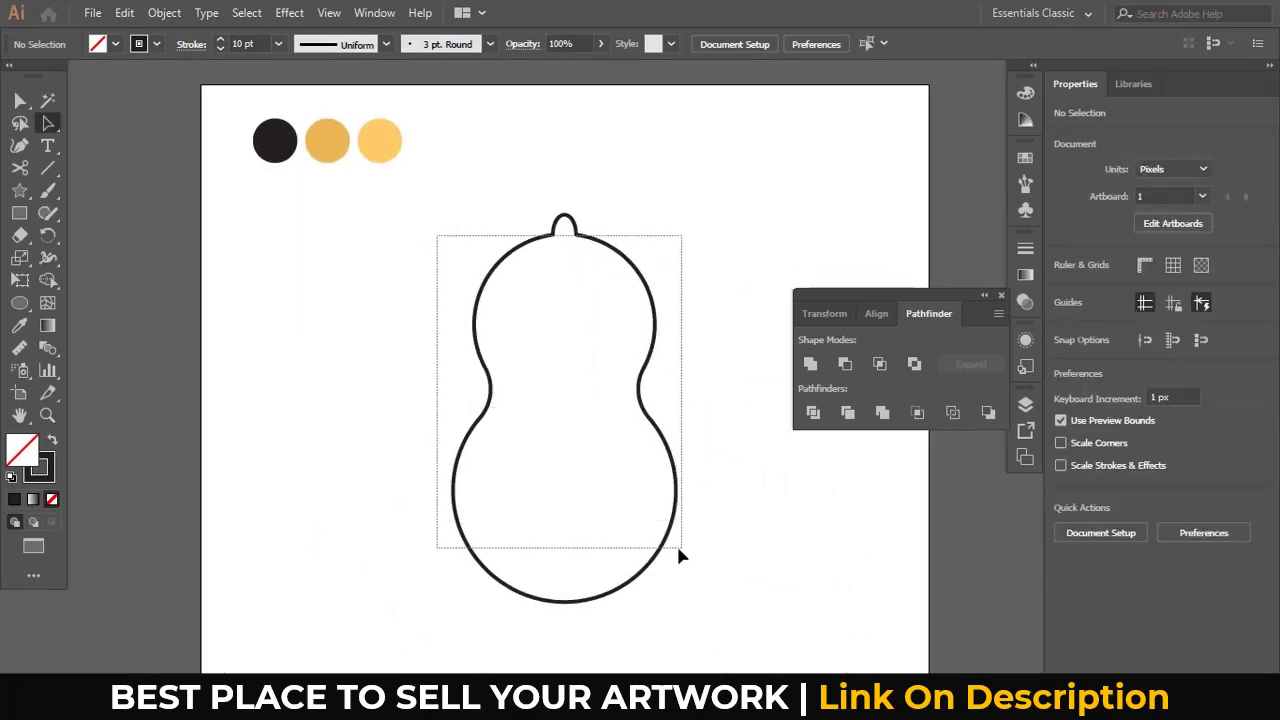
# Fill the peanut with the light orange sampled from the colour circle
pyautogui.click(19, 325)
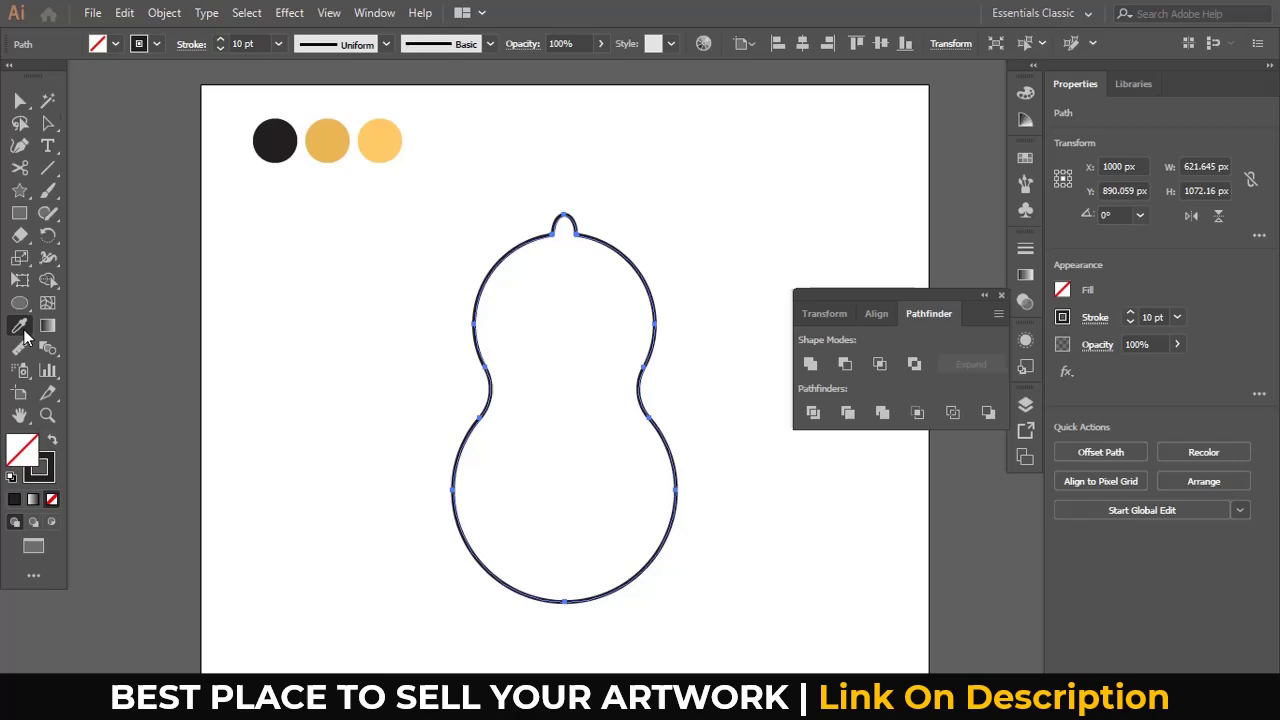
pyautogui.click(381, 140)
pyautogui.hotkey('ctrl', 'shift', 'a')
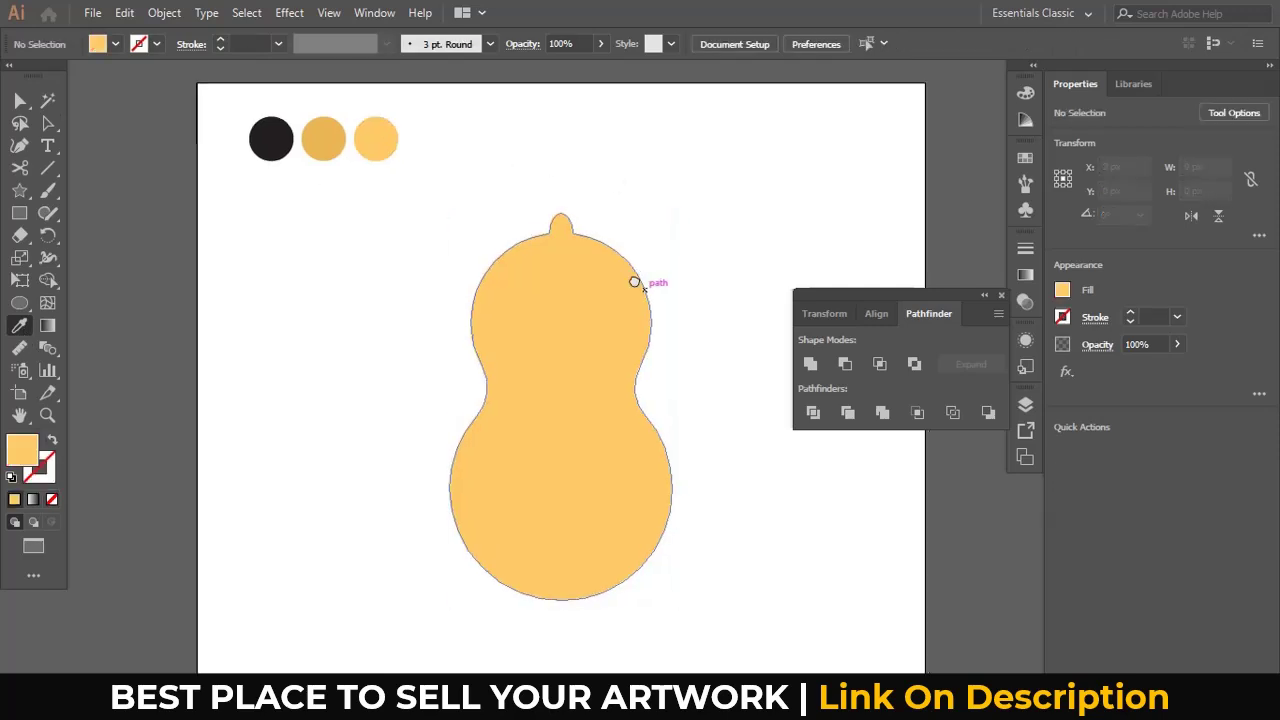
# Draw a small, heavily rounded rectangle coloured darker orange
pyautogui.click(20, 214)
pyautogui.moveTo(598, 101); pyautogui.dragTo(660, 153)
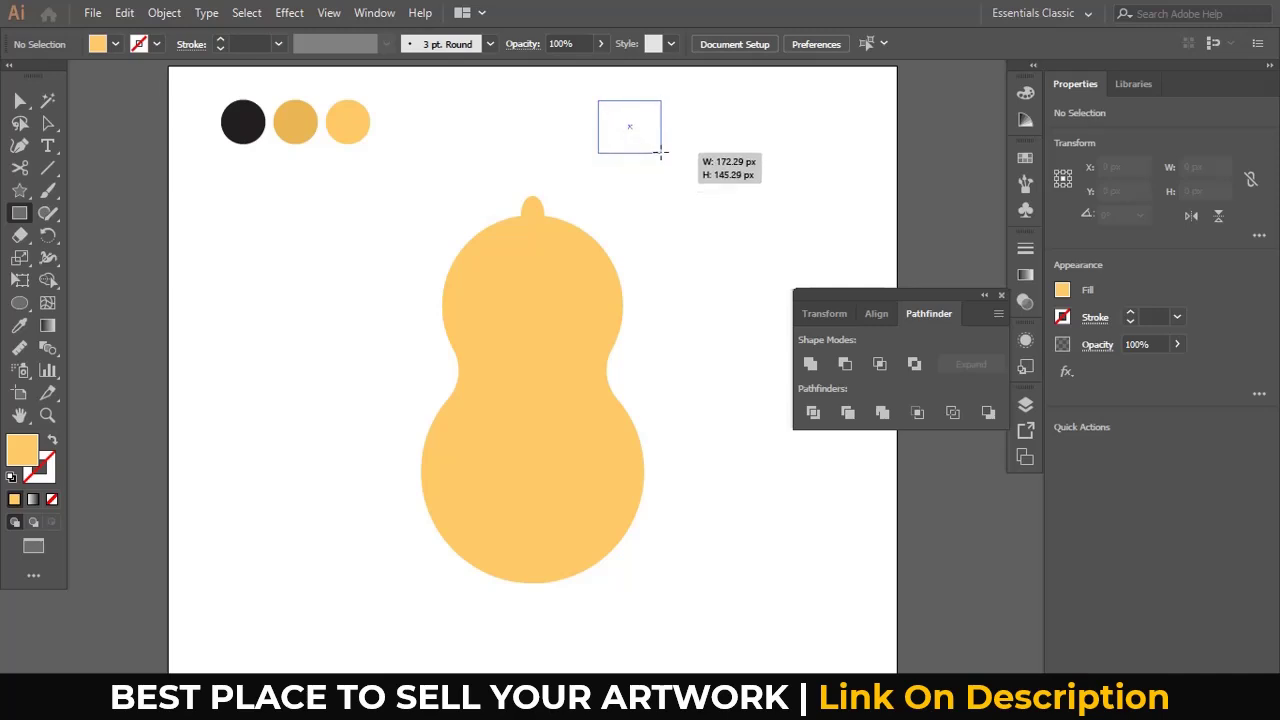
pyautogui.press('v')
pyautogui.moveTo(612, 120); pyautogui.dragTo(614, 112)
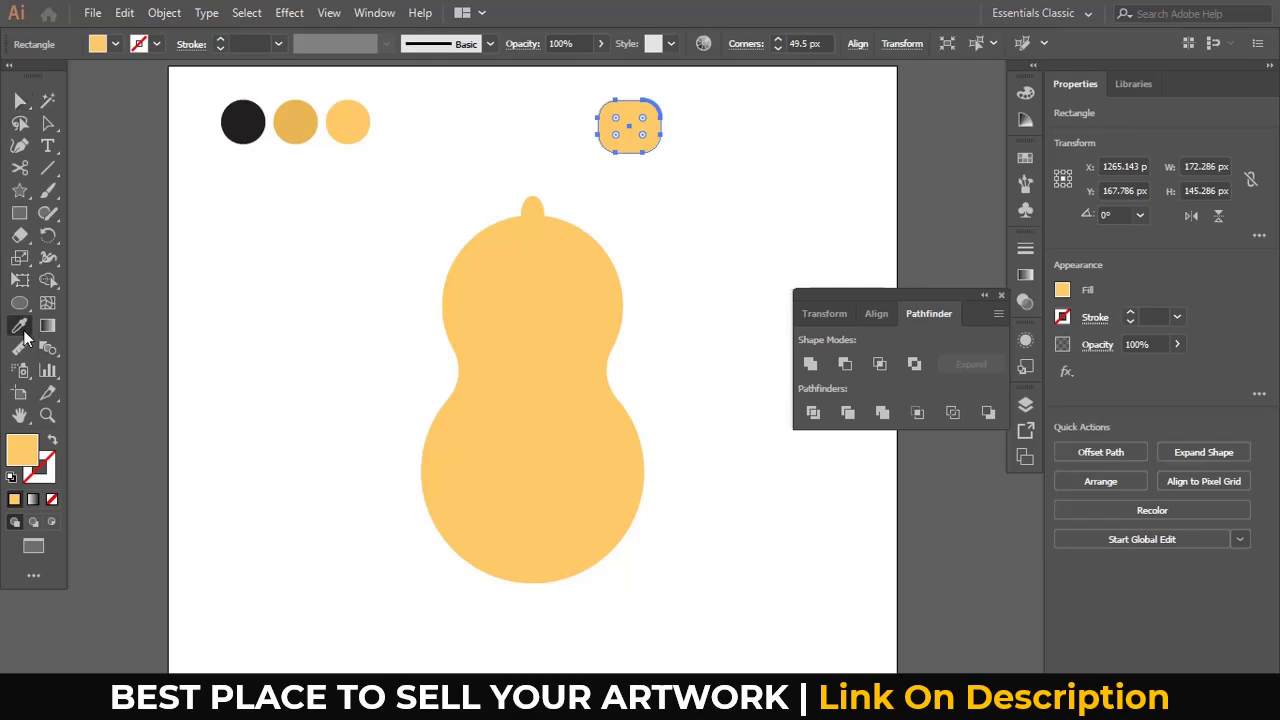
pyautogui.click(304, 122)
pyautogui.hotkey('ctrl', 'shift', 'a')
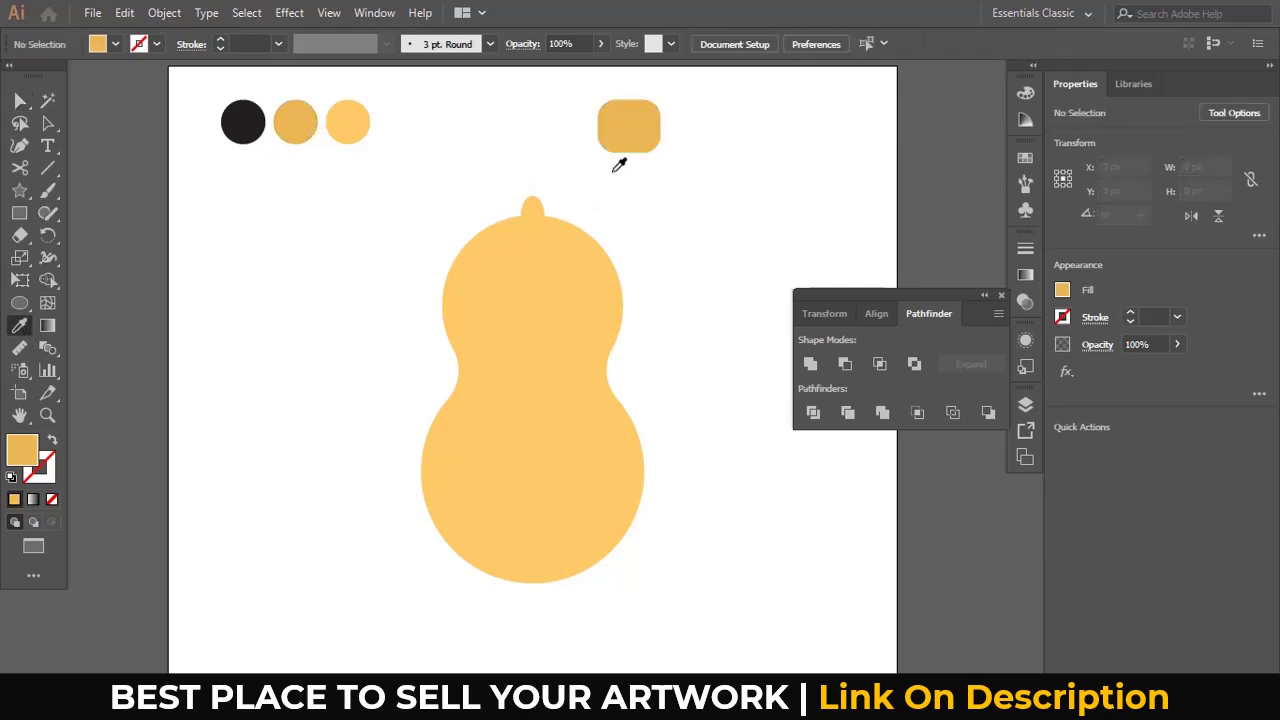
# Move the rounded rectangle onto the upper bulb, reduce its rounding, and shrink it to about 82 × 65 px
pyautogui.press('a')
pyautogui.moveTo(646, 154)
pyautogui.mouseDown()
pyautogui.moveTo(535, 300)
pyautogui.moveTo(537, 286)
pyautogui.moveTo(411, 200)
pyautogui.mouseUp()
pyautogui.press('z')
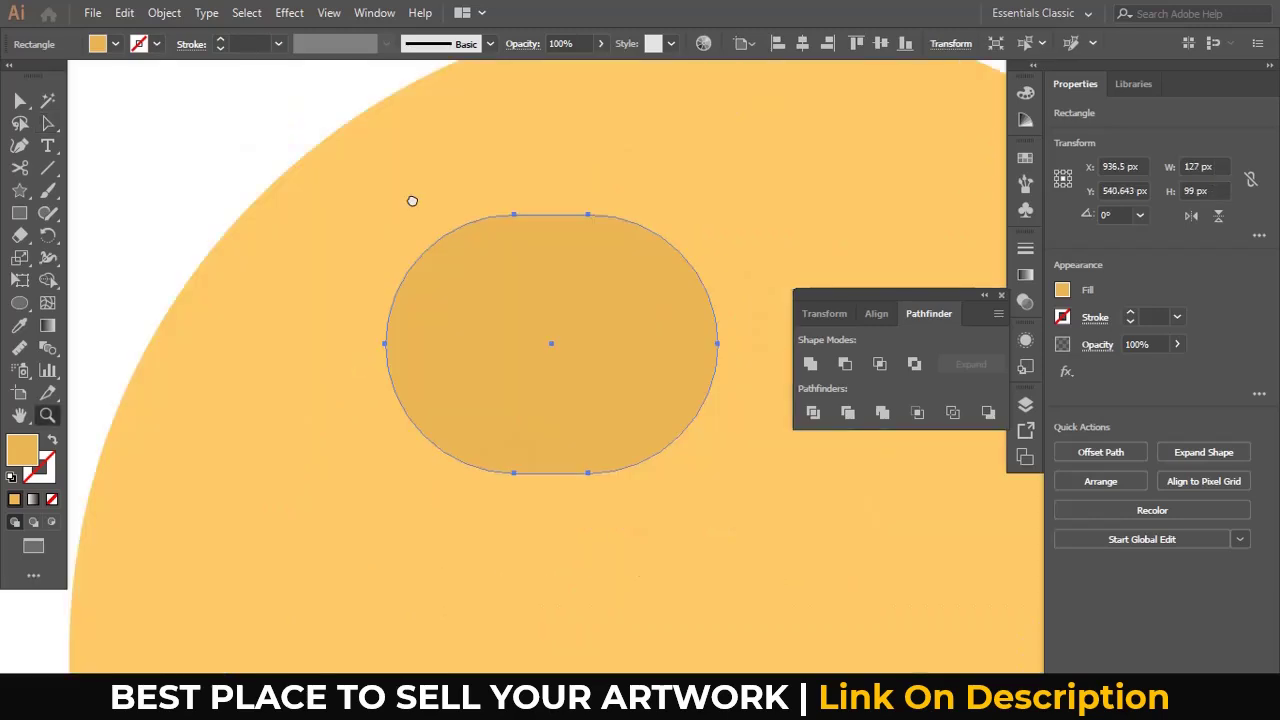
pyautogui.press('v')
pyautogui.moveTo(488, 328)
pyautogui.mouseDown()
pyautogui.moveTo(420, 302)
pyautogui.moveTo(431, 299)
pyautogui.mouseUp()
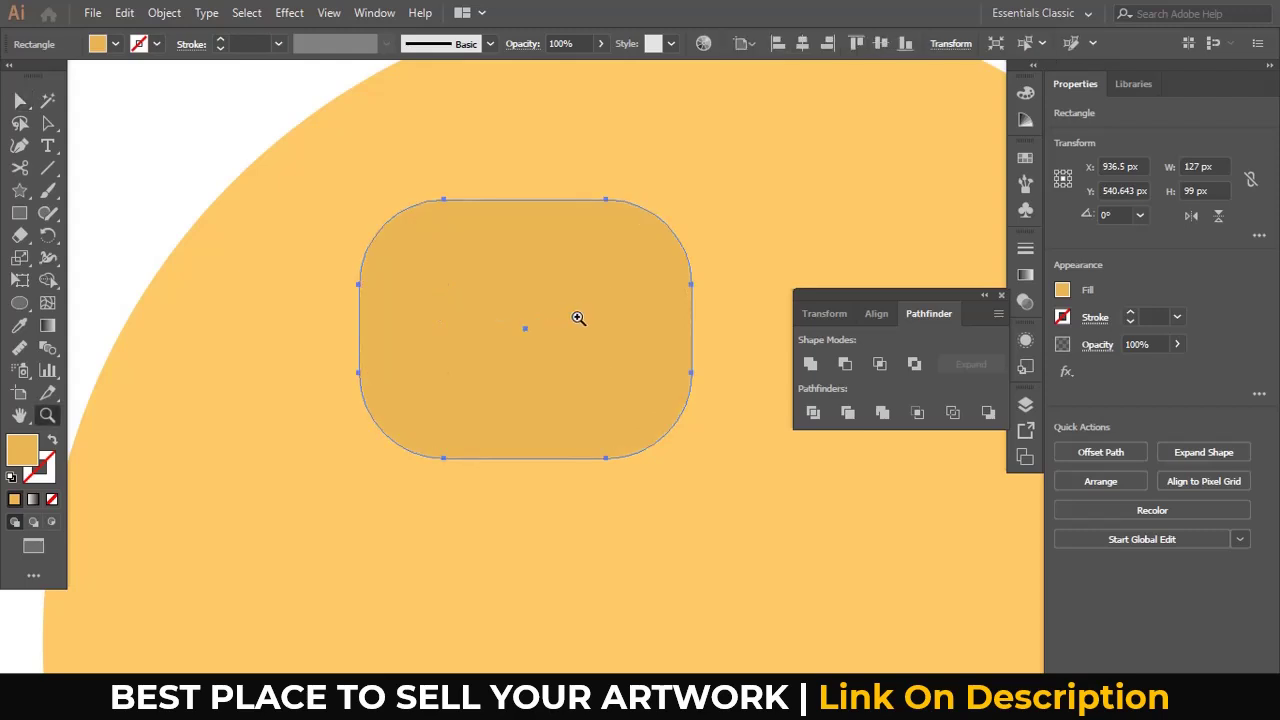
pyautogui.press('z')
pyautogui.hotkey('ctrl', '-')
pyautogui.hotkey('ctrl', '-')
pyautogui.hotkey('ctrl', '-')
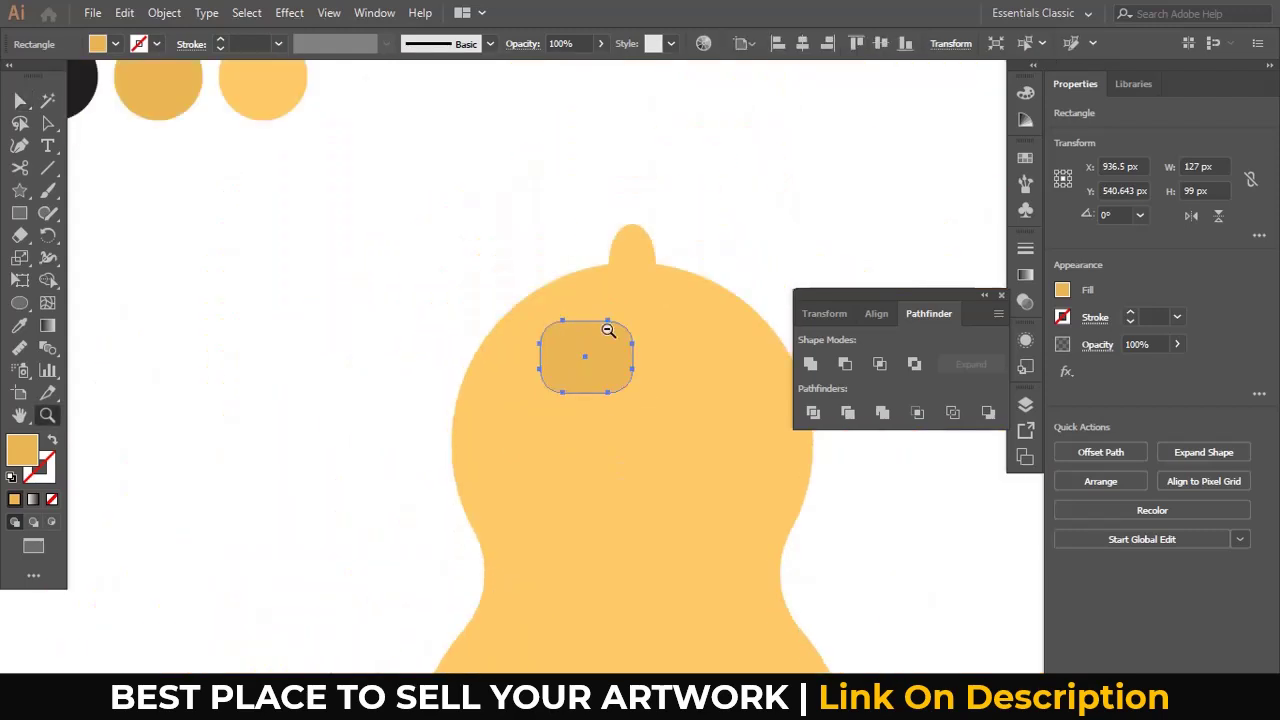
pyautogui.hotkey('ctrl', '-')
pyautogui.press('a')
pyautogui.moveTo(444, 309)
pyautogui.mouseDown()
pyautogui.moveTo(422, 296)
pyautogui.moveTo(383, 321)
pyautogui.moveTo(392, 337)
pyautogui.moveTo(445, 302)
pyautogui.moveTo(540, 215)
pyautogui.mouseUp()
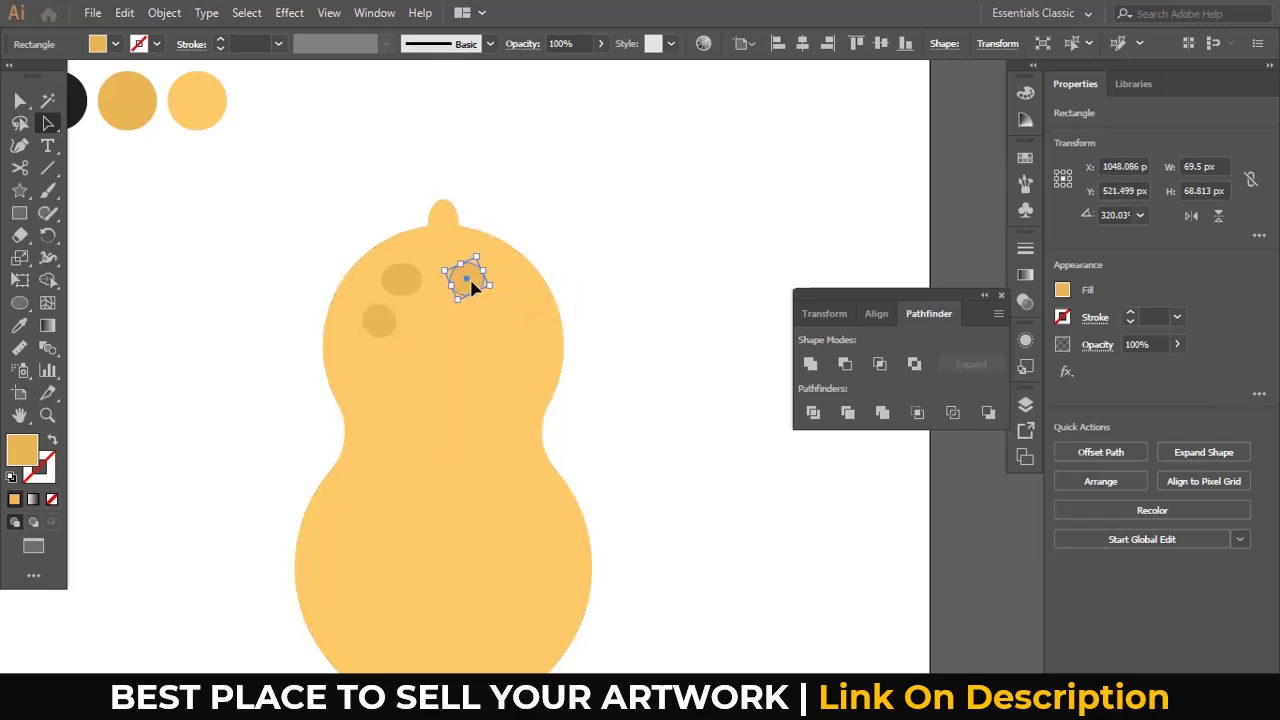
# Place two more spot copies on the upper bulb, one on its right side
pyautogui.moveTo(475, 287); pyautogui.dragTo(510, 324)
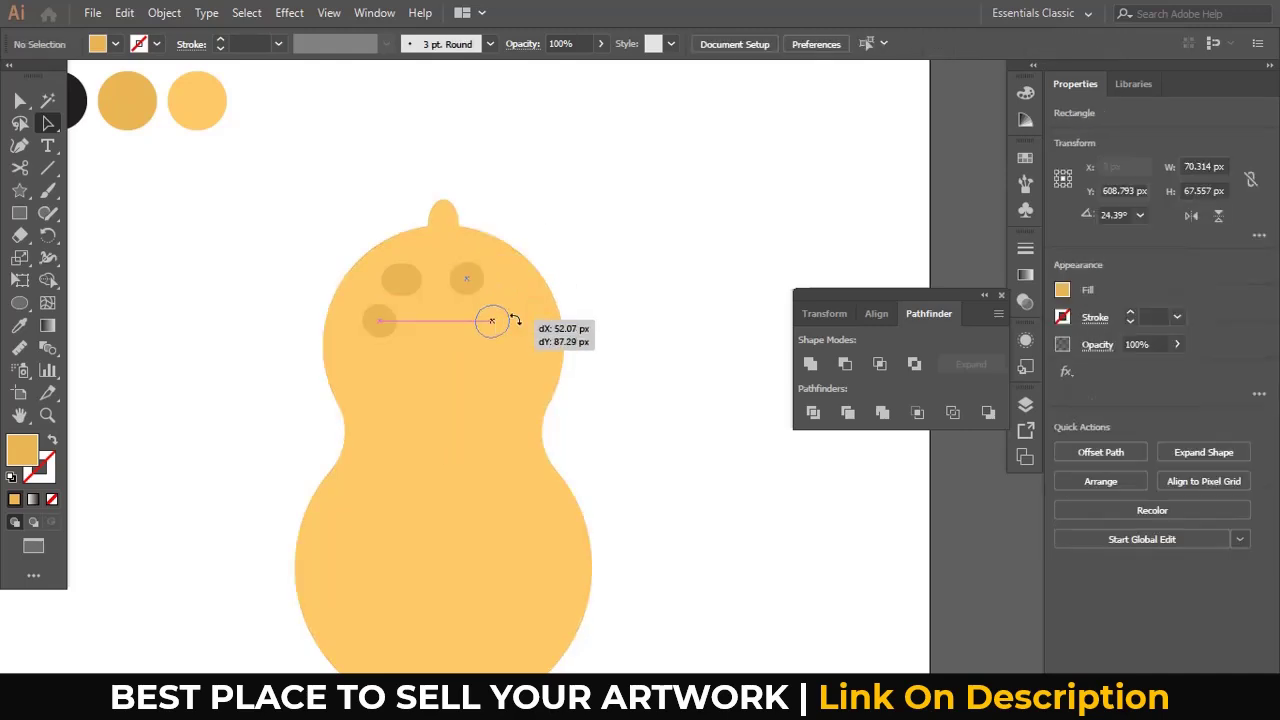
pyautogui.moveTo(573, 297); pyautogui.dragTo(585, 278)
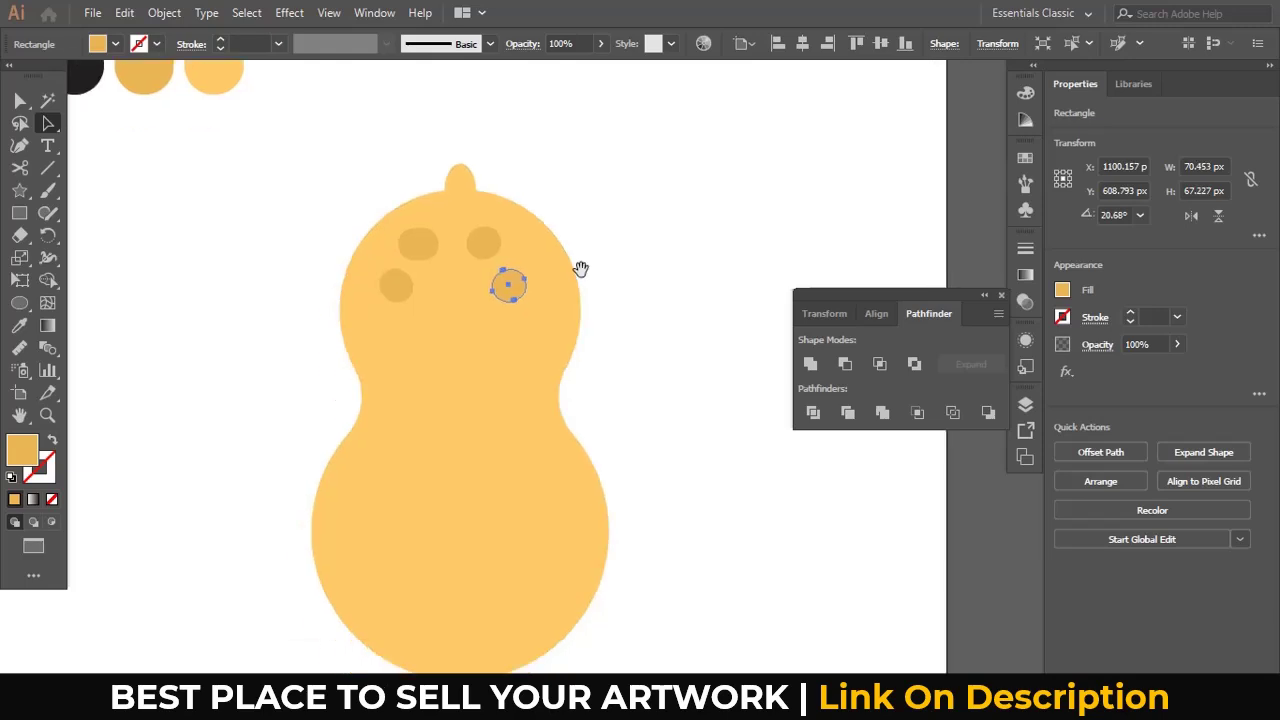
pyautogui.moveTo(511, 290)
pyautogui.mouseDown()
pyautogui.moveTo(530, 283)
pyautogui.moveTo(466, 311)
pyautogui.moveTo(486, 290)
pyautogui.mouseUp()
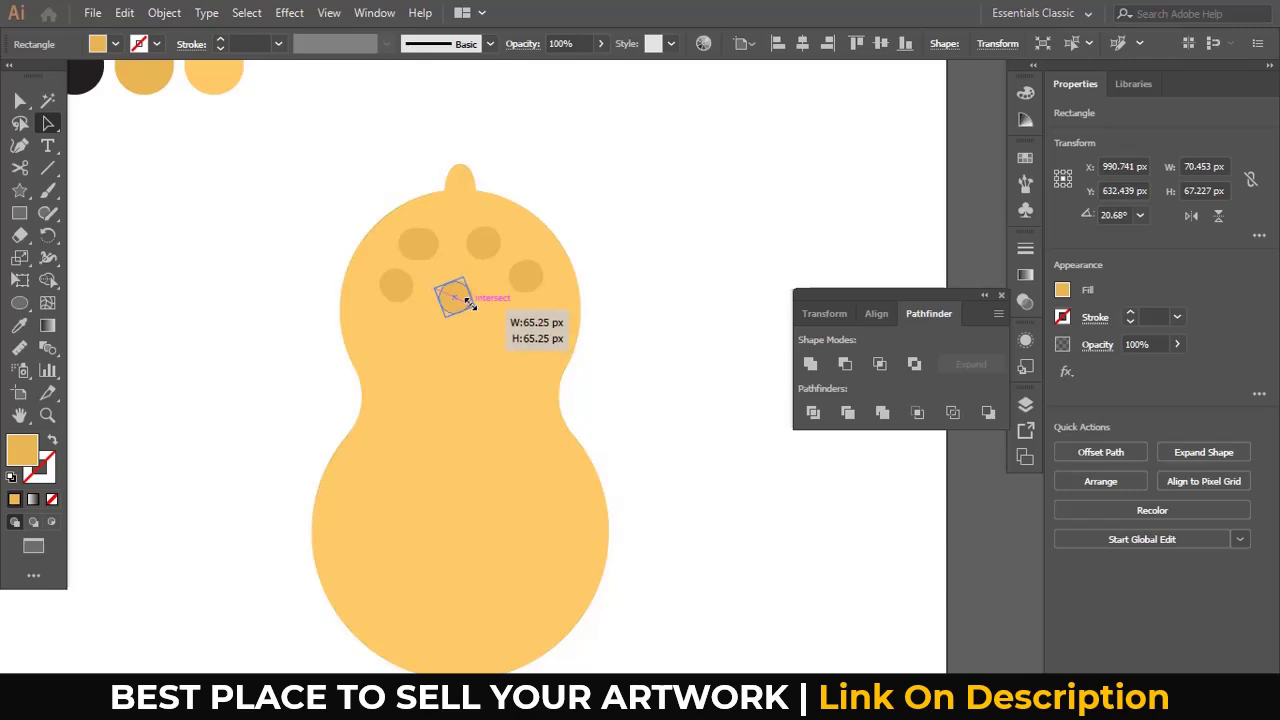
pyautogui.press('z')
pyautogui.click(491, 314)
# Turn the four round spots into rounded squares with 16 px corners
pyautogui.moveTo(578, 331); pyautogui.dragTo(513, 331)
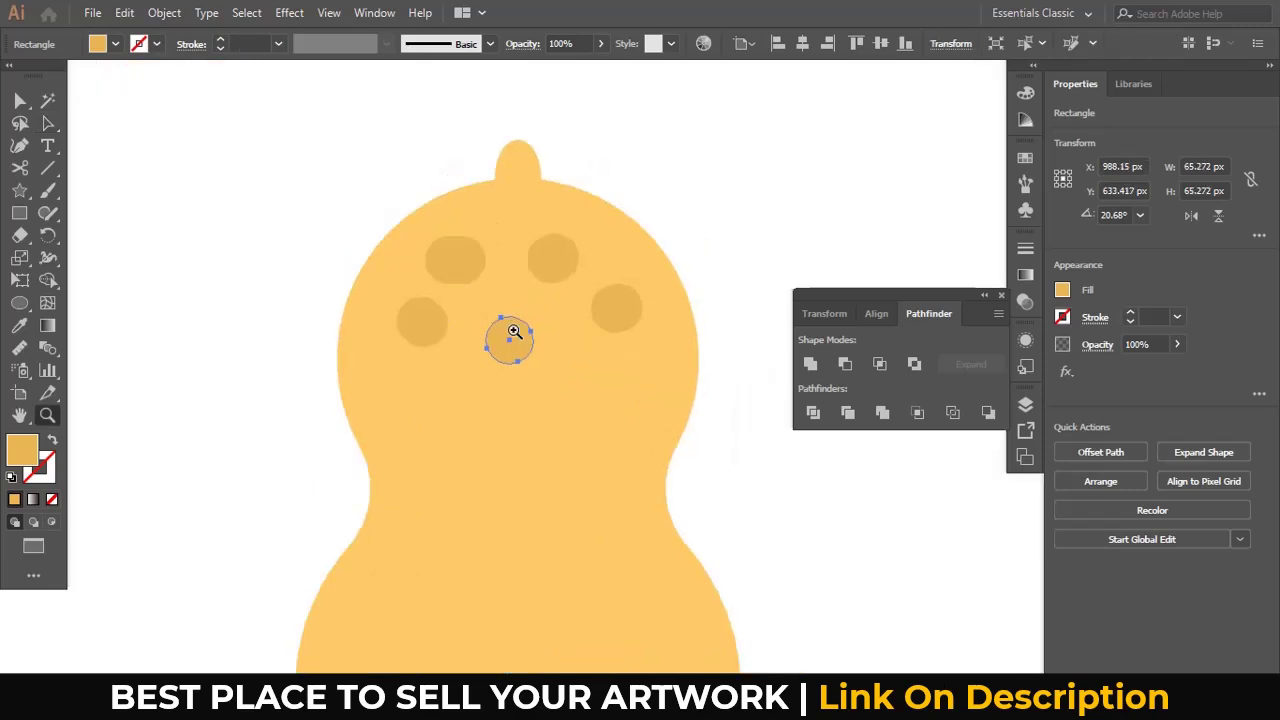
pyautogui.press('v')
pyautogui.click(455, 260)
pyautogui.keyDown('shift'); pyautogui.click(422, 321); pyautogui.keyUp('shift')
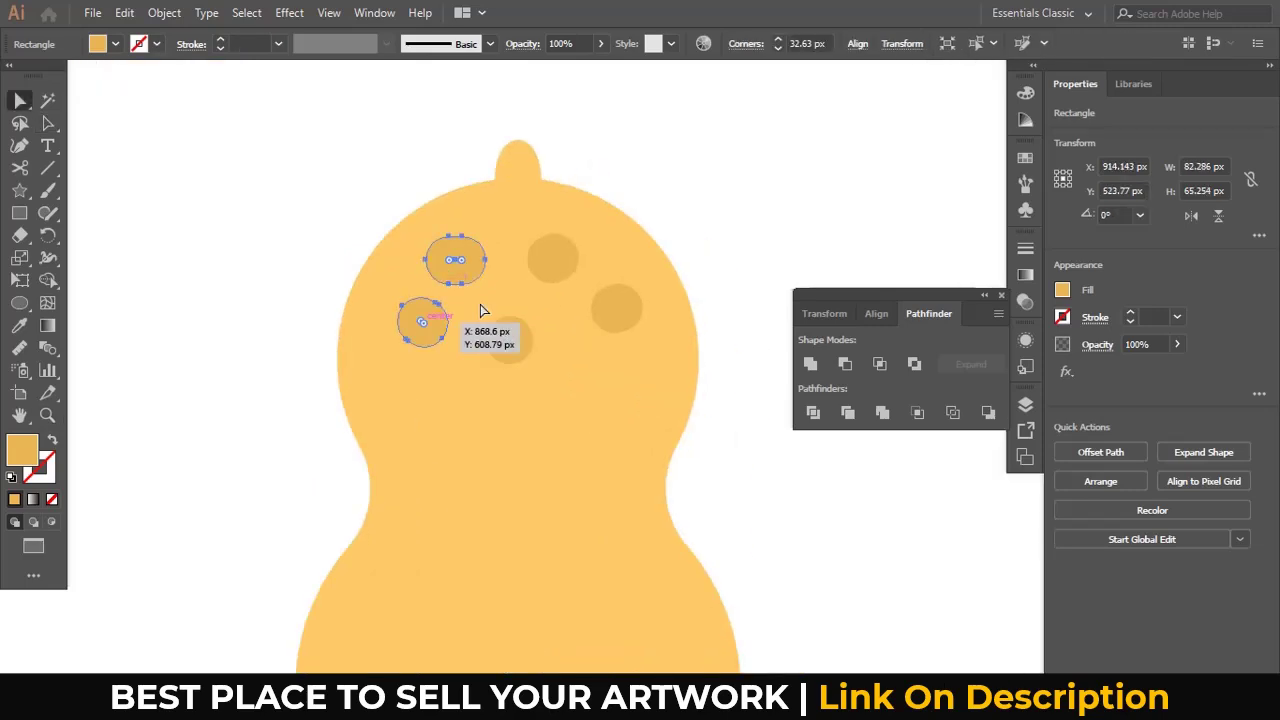
pyautogui.keyDown('shift'); pyautogui.click(552, 260); pyautogui.keyUp('shift')
pyautogui.keyDown('shift'); pyautogui.click(617, 311); pyautogui.keyUp('shift')
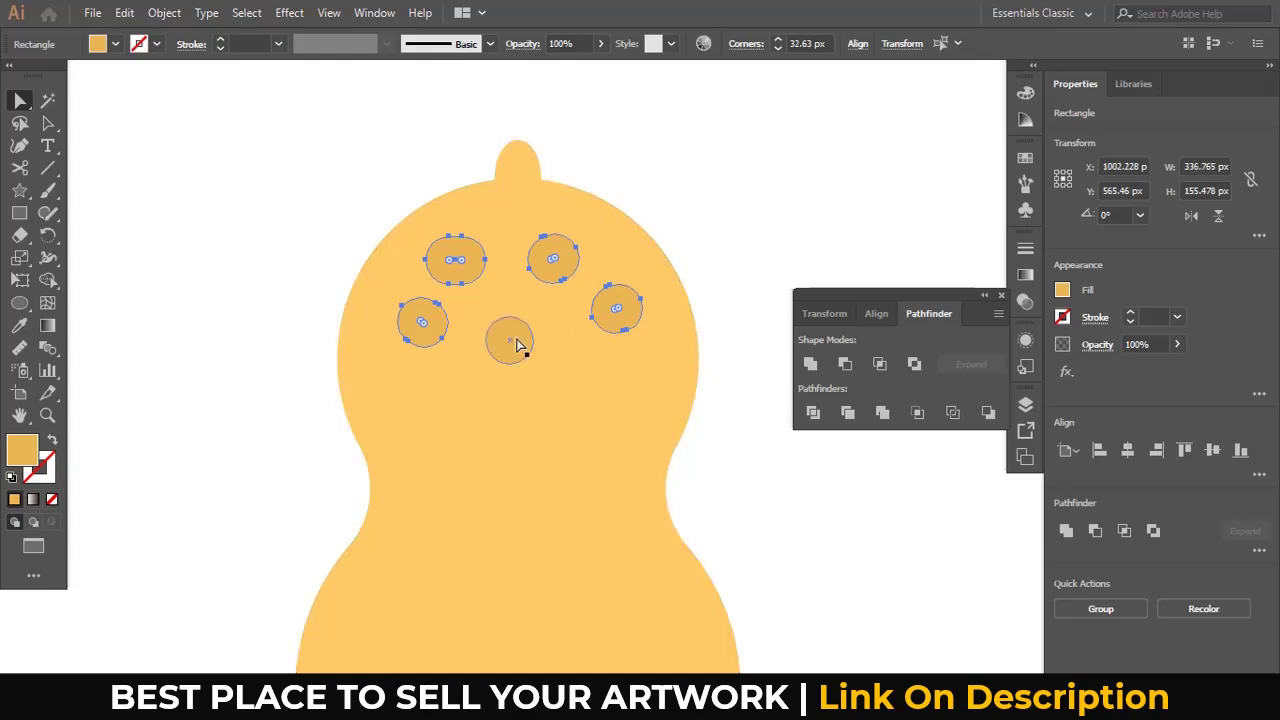
pyautogui.moveTo(516, 346); pyautogui.dragTo(530, 348)
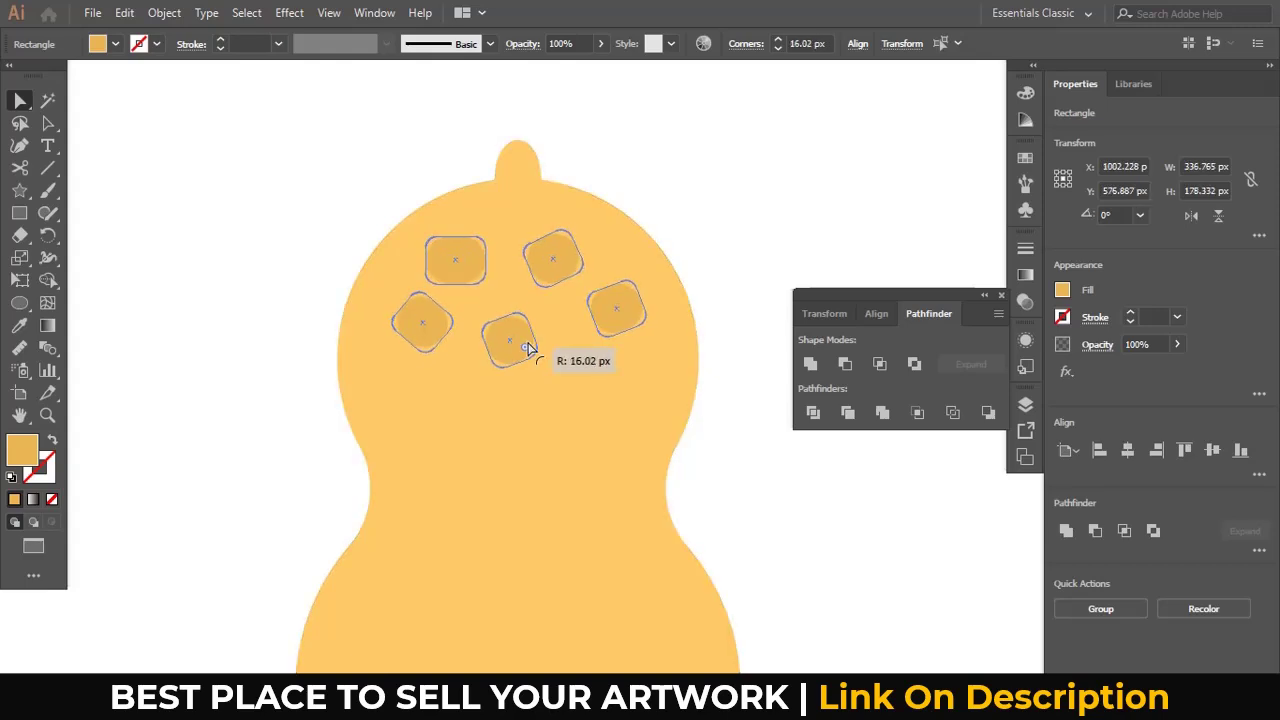
pyautogui.click(729, 214)
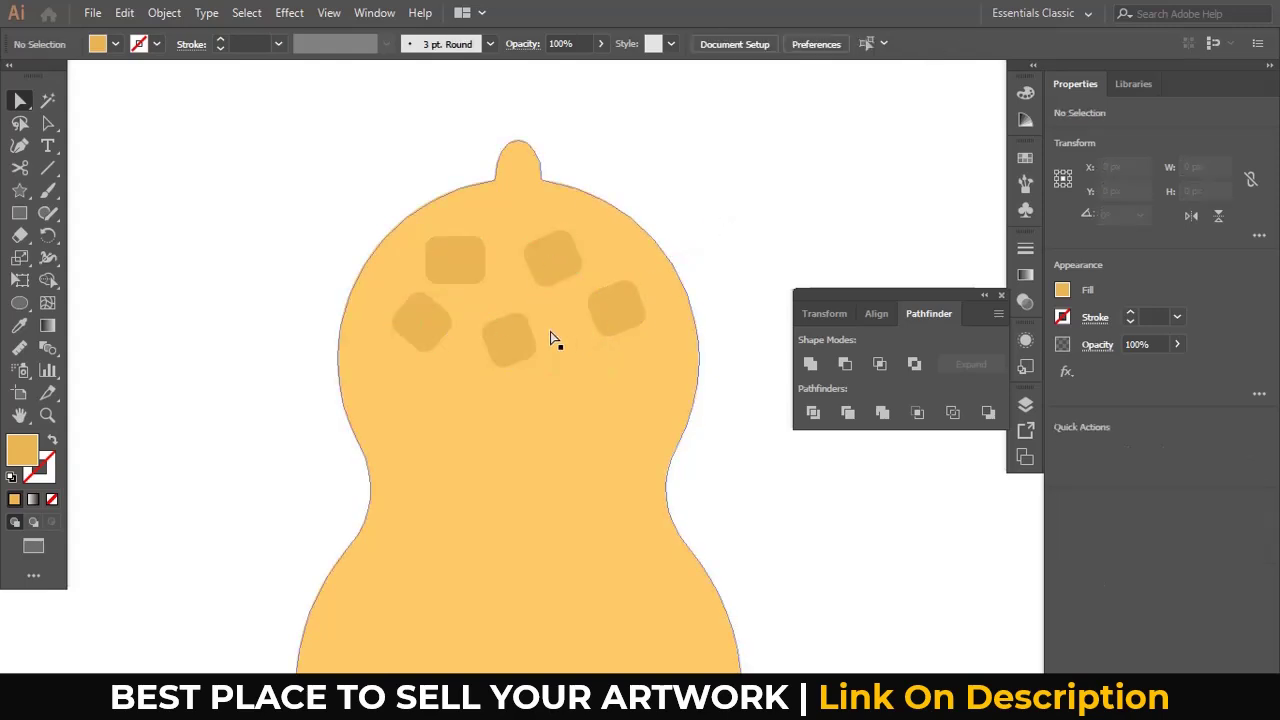
# Shrink the middle square spot to about 51 px
pyautogui.press('a')
pyautogui.click(522, 347)
pyautogui.moveTo(536, 352)
pyautogui.mouseDown()
pyautogui.moveTo(506, 341)
pyautogui.moveTo(509, 330)
pyautogui.moveTo(587, 340)
pyautogui.moveTo(572, 325)
pyautogui.moveTo(573, 347)
pyautogui.mouseUp()
pyautogui.press('v')
pyautogui.hotkey('ctrl', 'shift', 'a')
pyautogui.press('a')
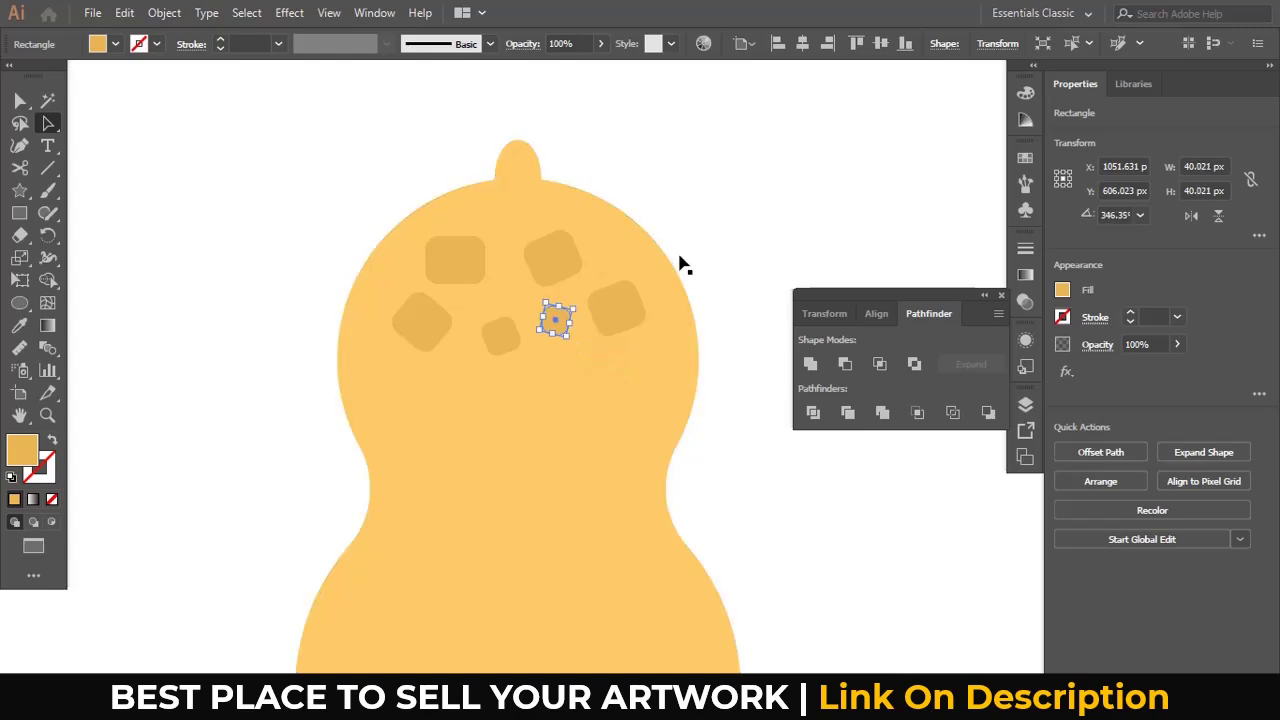
# Nudge three upper spots to even out their spacing
pyautogui.click(680, 263)
pyautogui.moveTo(572, 270)
pyautogui.mouseDown()
pyautogui.moveTo(585, 280)
pyautogui.moveTo(563, 263)
pyautogui.moveTo(569, 249)
pyautogui.mouseUp()
pyautogui.moveTo(609, 314); pyautogui.dragTo(575, 300)
pyautogui.moveTo(440, 332)
pyautogui.mouseDown()
pyautogui.moveTo(426, 331)
pyautogui.moveTo(483, 333)
pyautogui.moveTo(486, 322)
pyautogui.mouseUp()
# Copy all the upper spots onto the lower bulb, enlarged to about 464 × 214 px
pyautogui.keyDown('alt'); pyautogui.click(577, 314); pyautogui.keyUp('alt')
pyautogui.keyDown('alt'); pyautogui.click(571, 283); pyautogui.keyUp('alt')
pyautogui.moveTo(603, 328); pyautogui.dragTo(543, 236)
pyautogui.press('a')
pyautogui.moveTo(347, 204)
pyautogui.mouseDown()
pyautogui.moveTo(594, 302)
pyautogui.moveTo(593, 530)
pyautogui.moveTo(613, 512)
pyautogui.mouseUp()
pyautogui.press('v')
pyautogui.moveTo(644, 492); pyautogui.dragTo(660, 405)
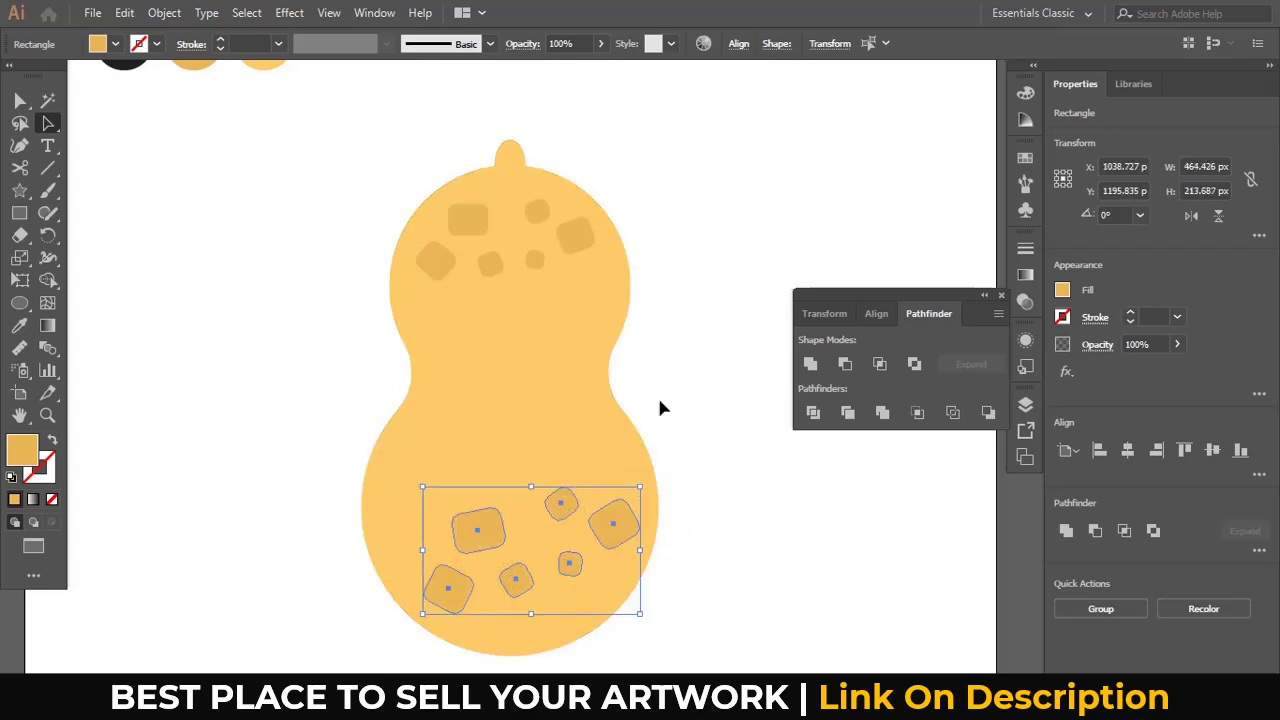
pyautogui.click(662, 399)
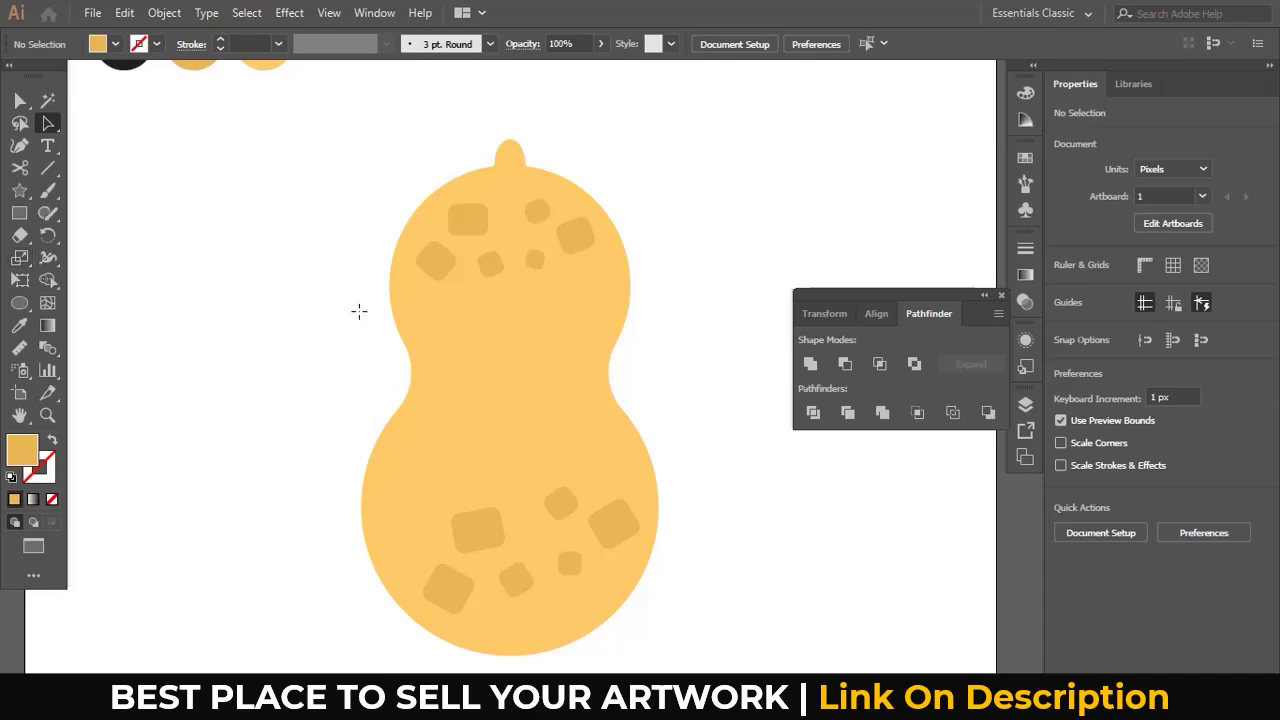
# Draw a small circle at the peanut's left waist and fill it black
pyautogui.press('l')
pyautogui.moveTo(448, 349); pyautogui.dragTo(484, 384)
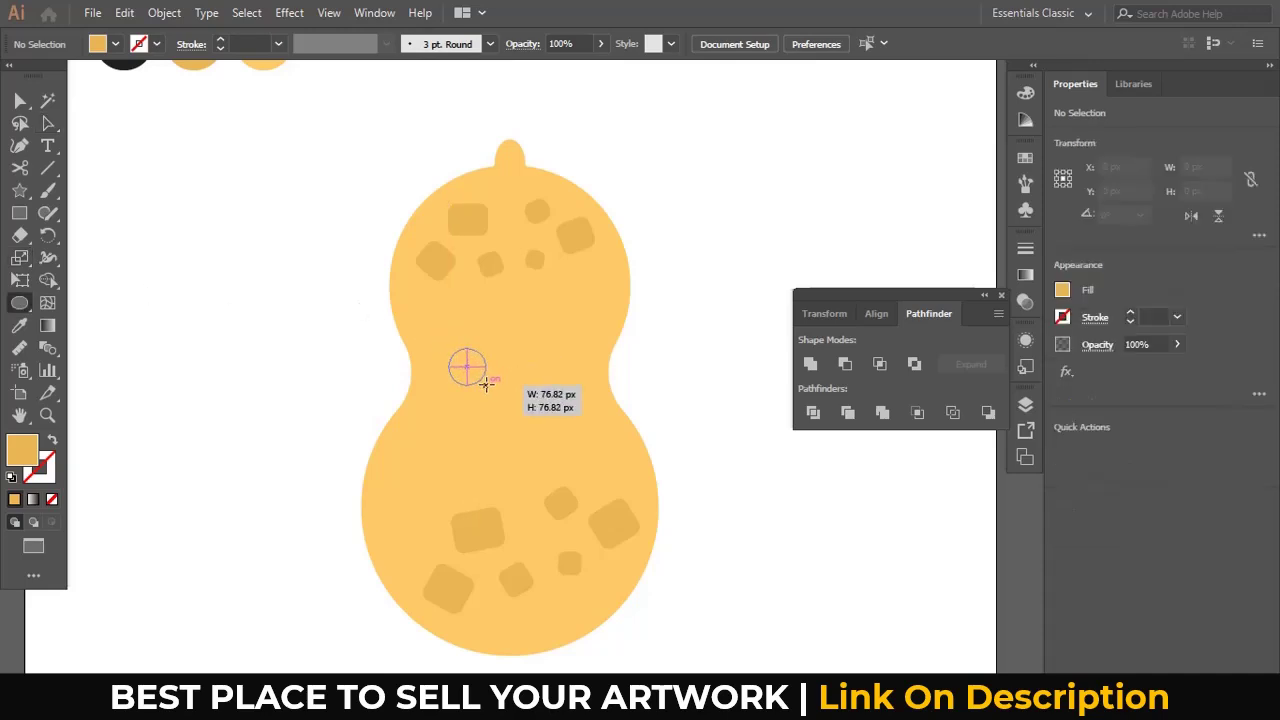
pyautogui.moveTo(363, 294); pyautogui.dragTo(354, 351)
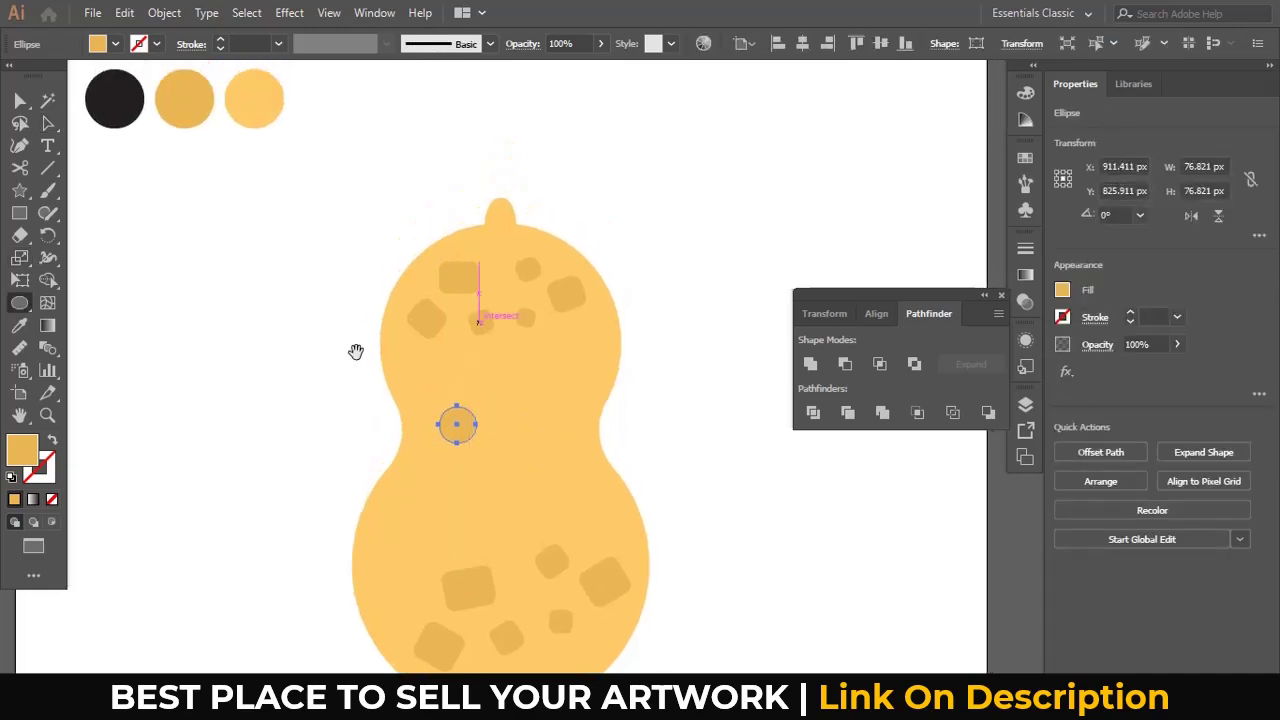
pyautogui.click(18, 328)
pyautogui.click(112, 112)
pyautogui.press('a')
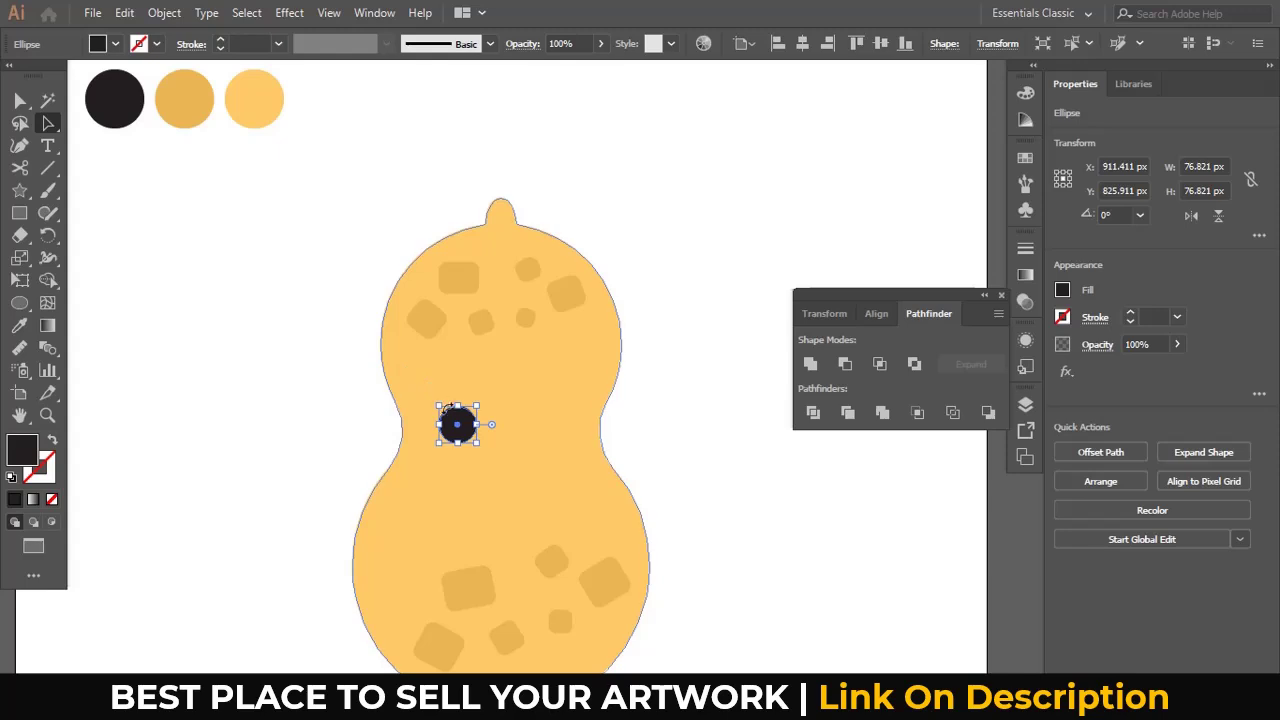
# Duplicate the black circle and turn the copy white
pyautogui.click(343, 430)
pyautogui.moveTo(469, 428)
pyautogui.mouseDown()
pyautogui.moveTo(515, 386)
pyautogui.moveTo(503, 398)
pyautogui.mouseUp()
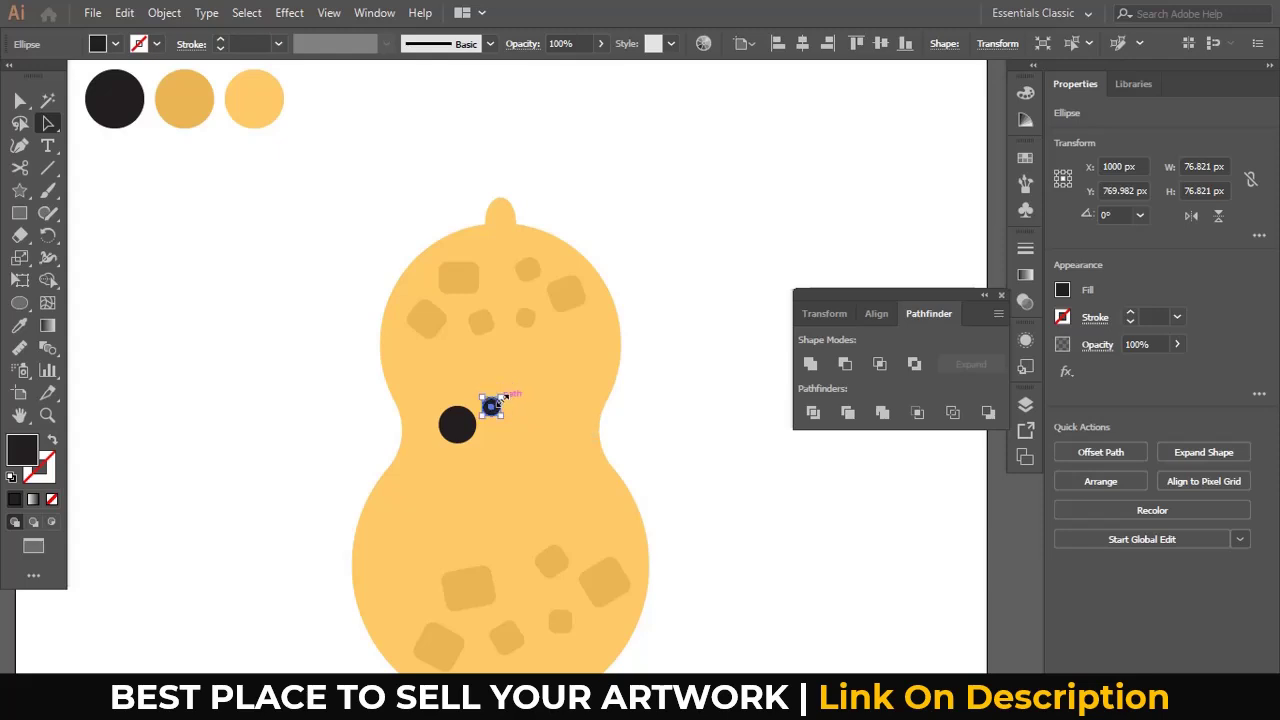
pyautogui.press('i')
pyautogui.click(674, 369)
# Centre the white dot inside the black eye and shrink it to about 24 px
pyautogui.press('z')
pyautogui.moveTo(408, 342); pyautogui.dragTo(497, 454)
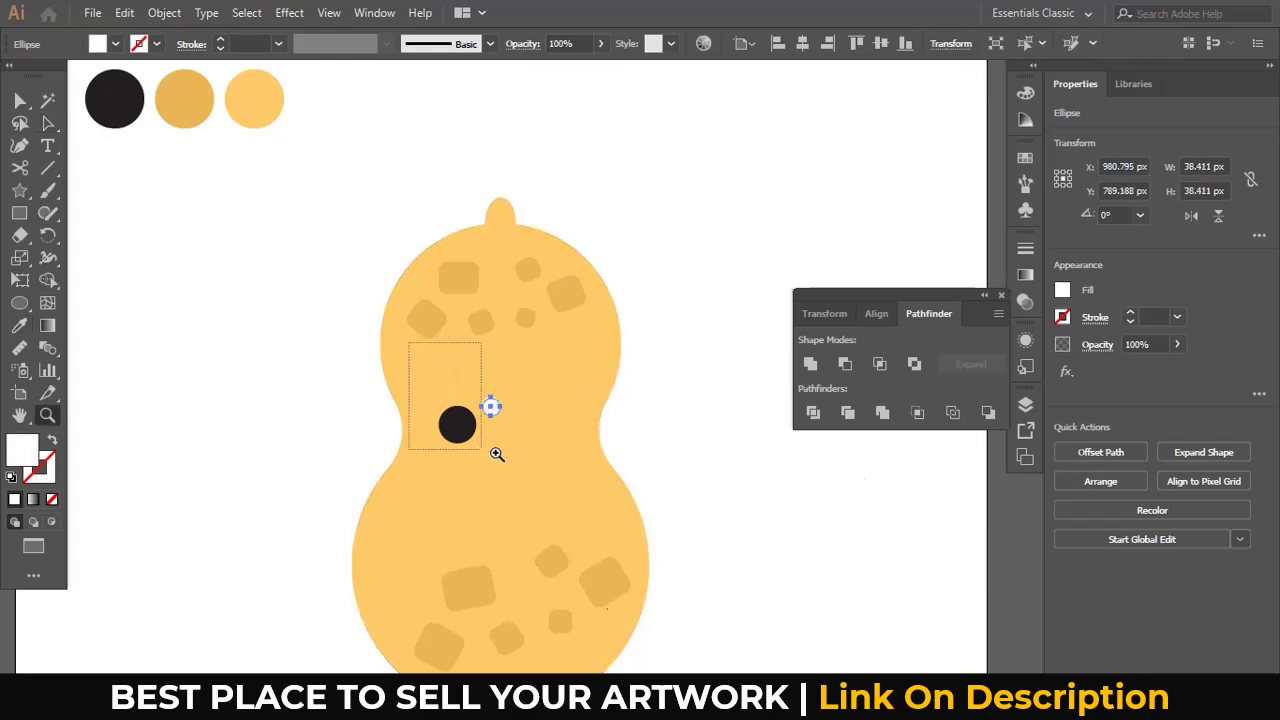
pyautogui.press('v')
pyautogui.moveTo(597, 345); pyautogui.dragTo(403, 439)
pyautogui.press('a')
pyautogui.moveTo(457, 489)
pyautogui.mouseDown()
pyautogui.moveTo(414, 445)
pyautogui.moveTo(425, 459)
pyautogui.moveTo(401, 458)
pyautogui.mouseUp()
pyautogui.press('z')
pyautogui.keyDown('alt'); pyautogui.click(609, 437); pyautogui.keyUp('alt')
pyautogui.keyDown('alt'); pyautogui.click(516, 448); pyautogui.keyUp('alt')
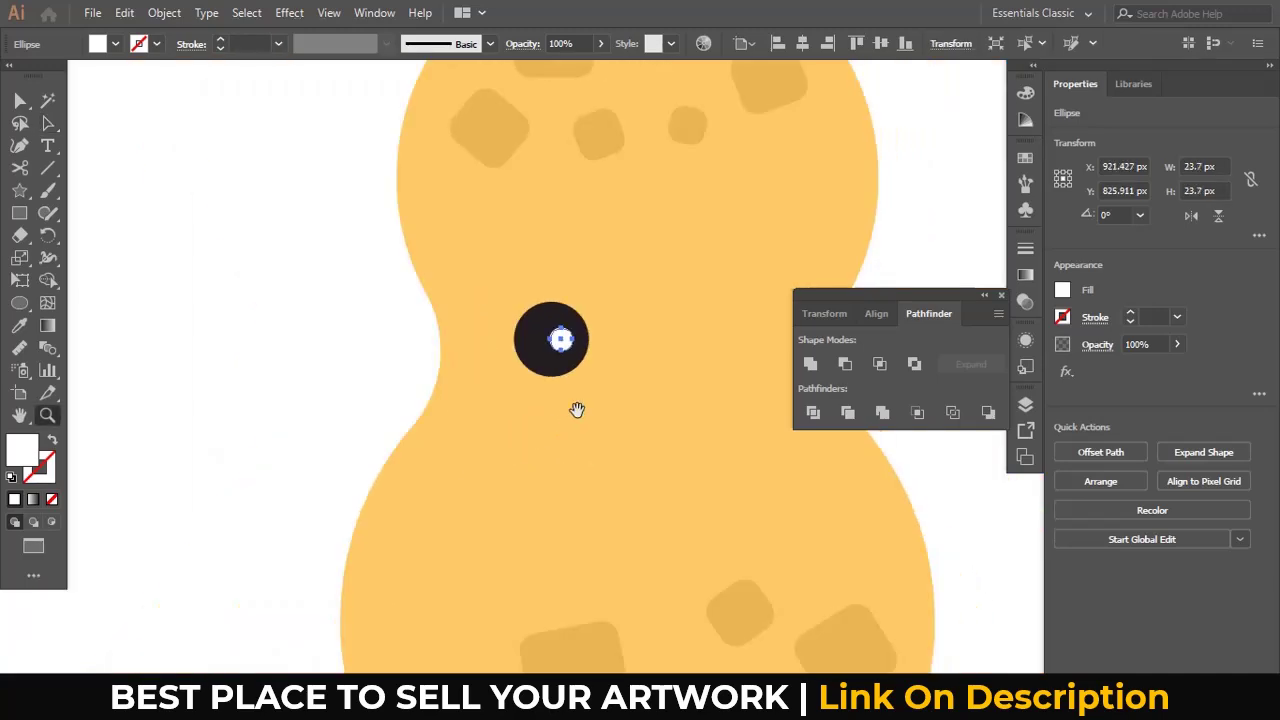
pyautogui.keyDown('alt'); pyautogui.click(577, 414); pyautogui.keyUp('alt')
pyautogui.press('p')
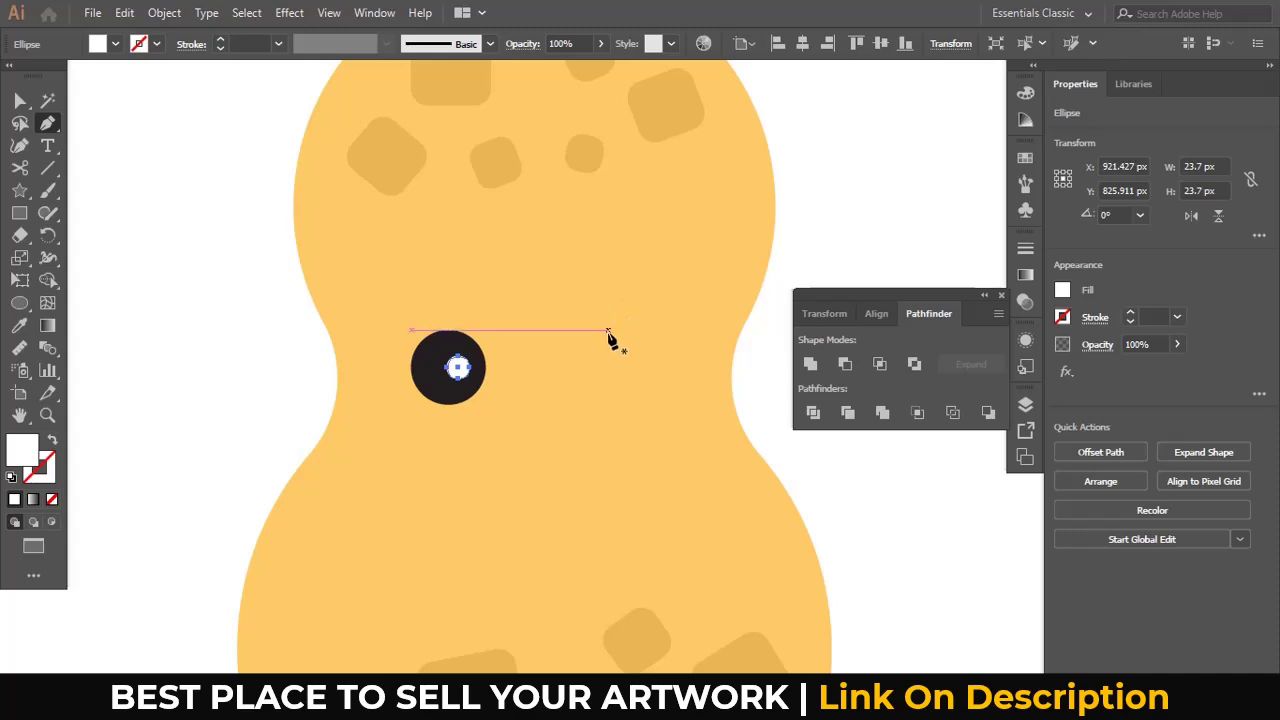
# Draw a closed three-point wedge to the right of the eye
pyautogui.moveTo(557, 367); pyautogui.dragTo(632, 388)
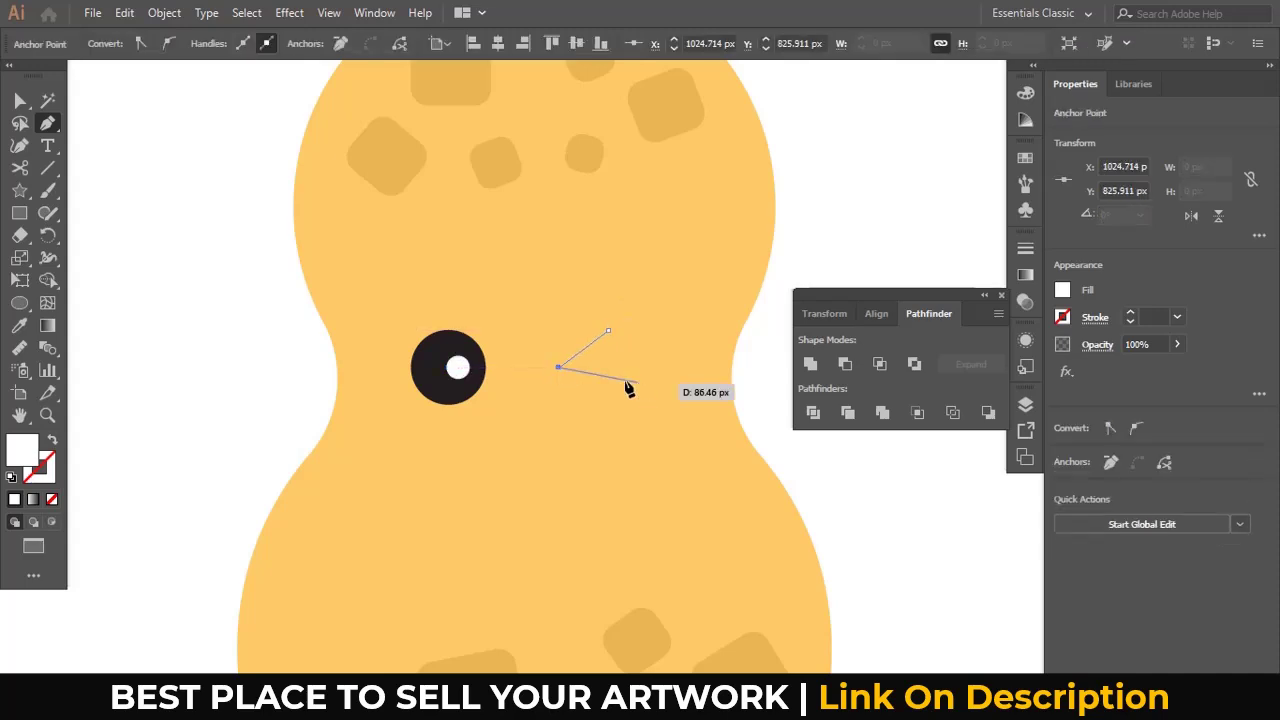
pyautogui.click(630, 378)
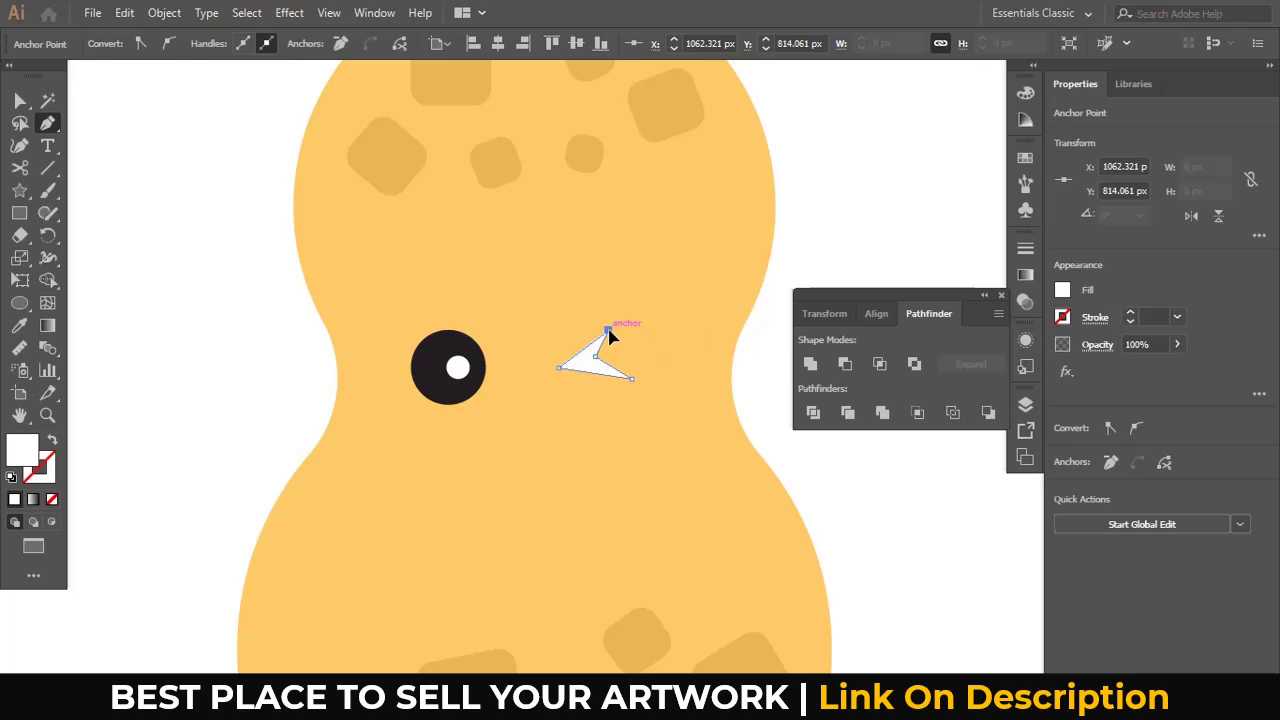
pyautogui.click(608, 330)
pyautogui.moveTo(608, 330); pyautogui.dragTo(615, 330)
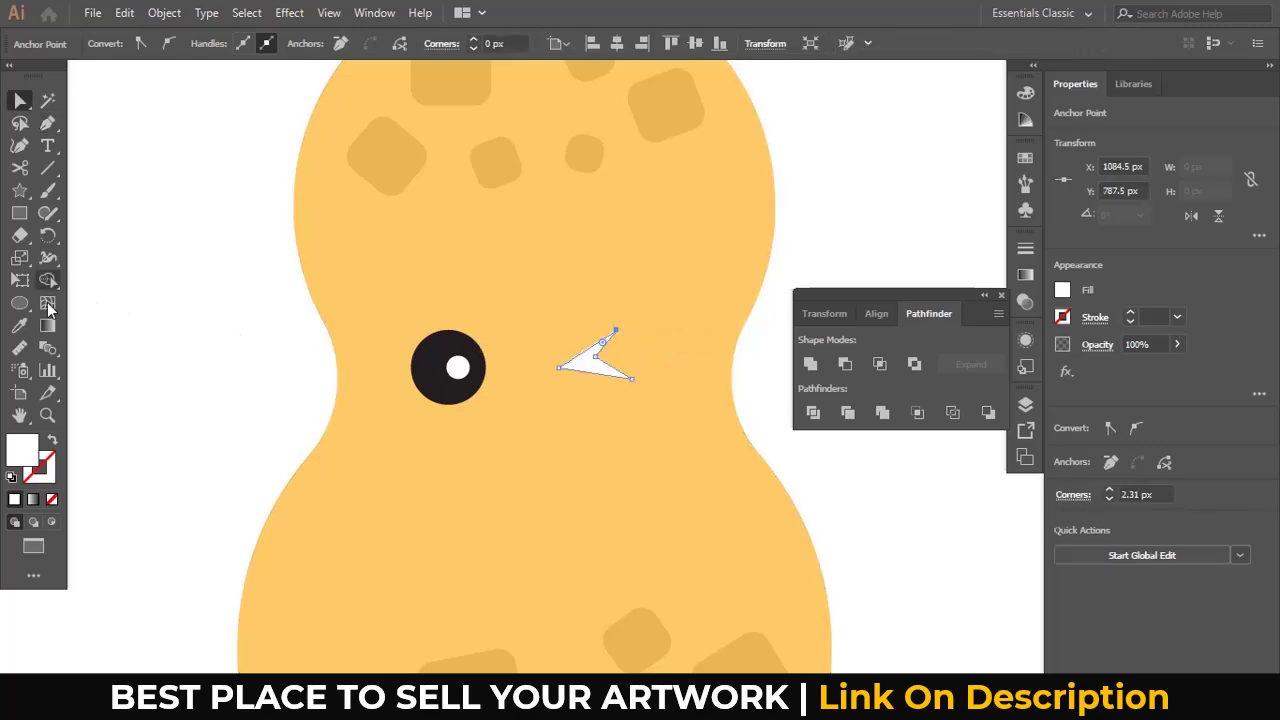
# Fill the wedge with the eye's black, then tilt it into place beside the eye
pyautogui.click(20, 325)
pyautogui.click(424, 350)
pyautogui.press('a')
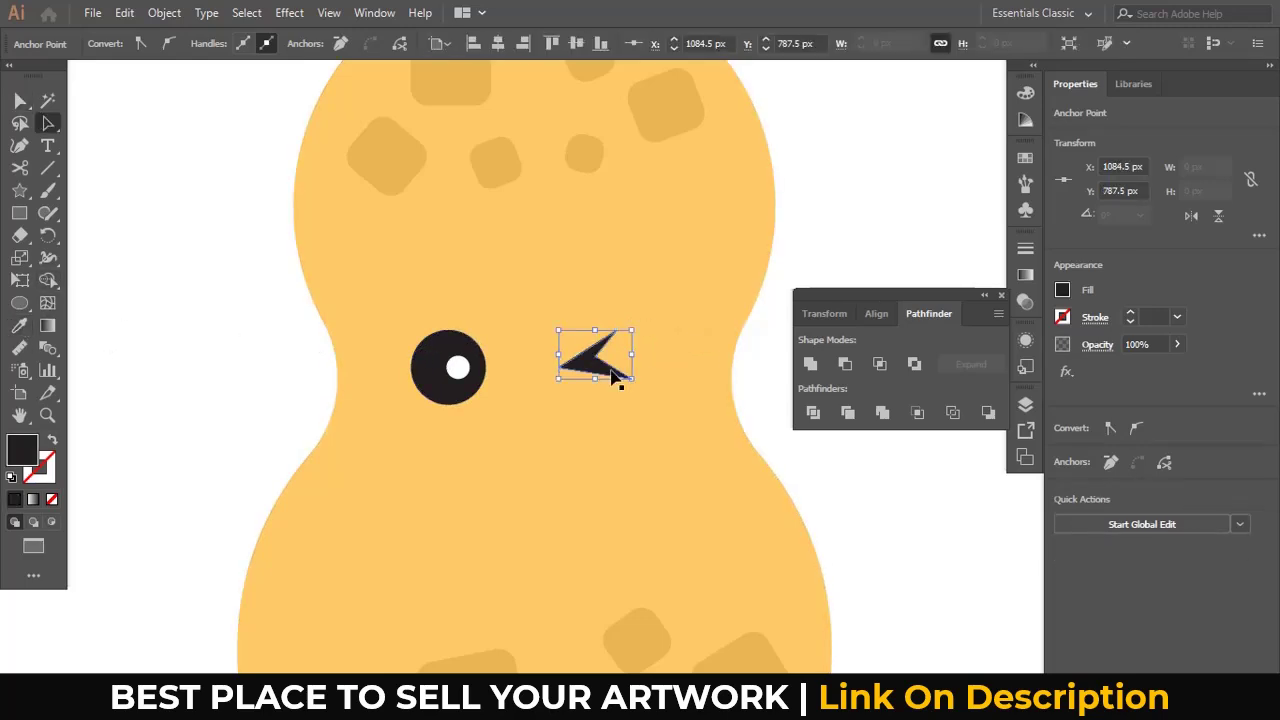
pyautogui.moveTo(588, 370); pyautogui.dragTo(594, 372)
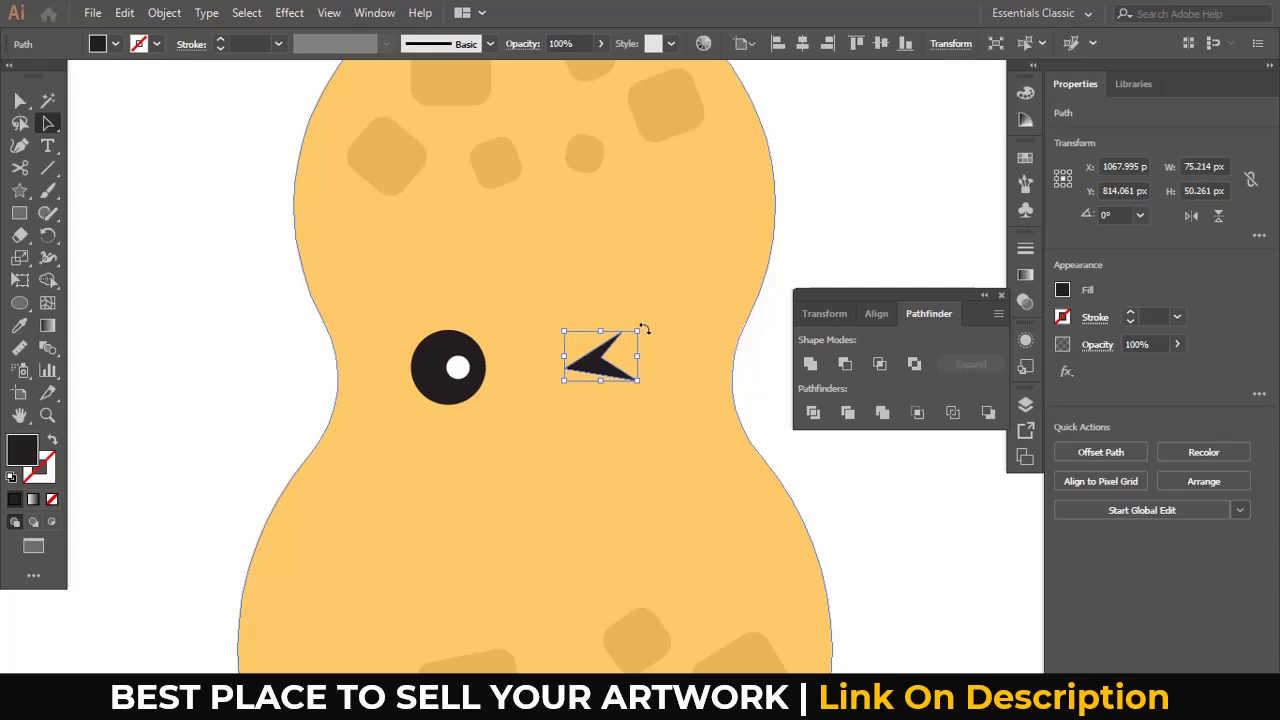
pyautogui.moveTo(645, 329); pyautogui.dragTo(617, 371)
pyautogui.hotkey('ctrl', 'shift', 'a')
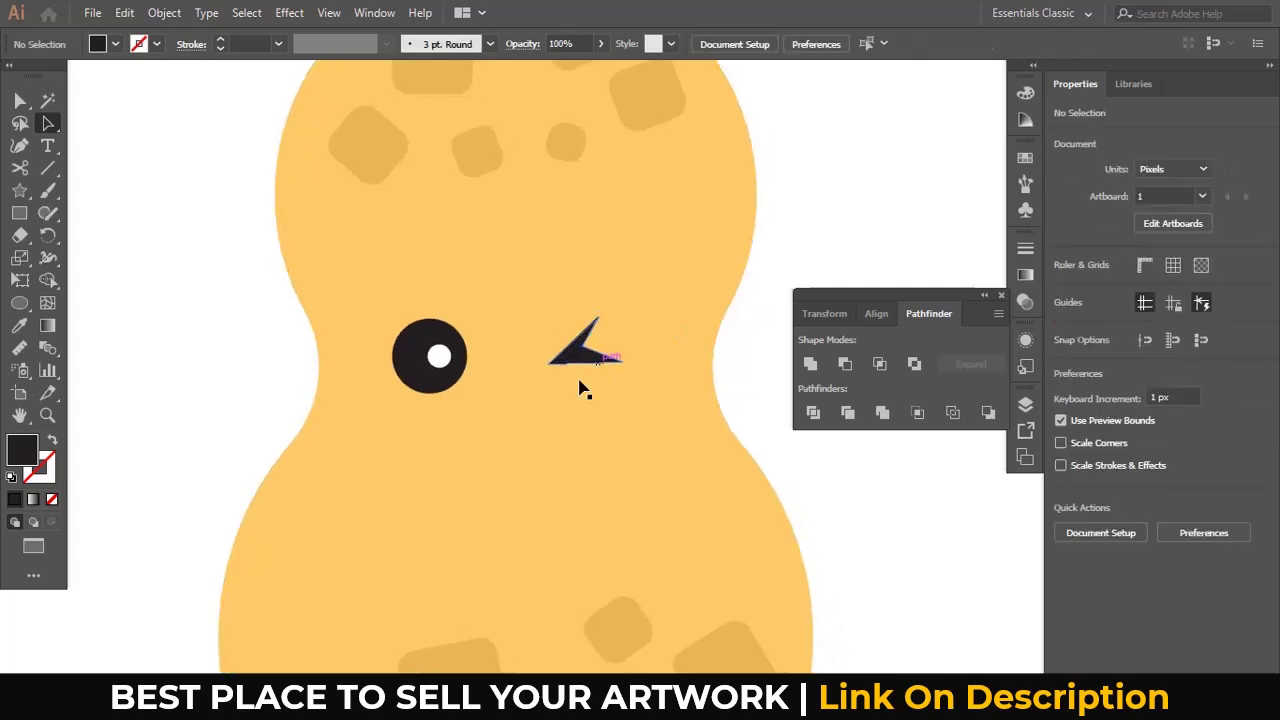
pyautogui.press('p')
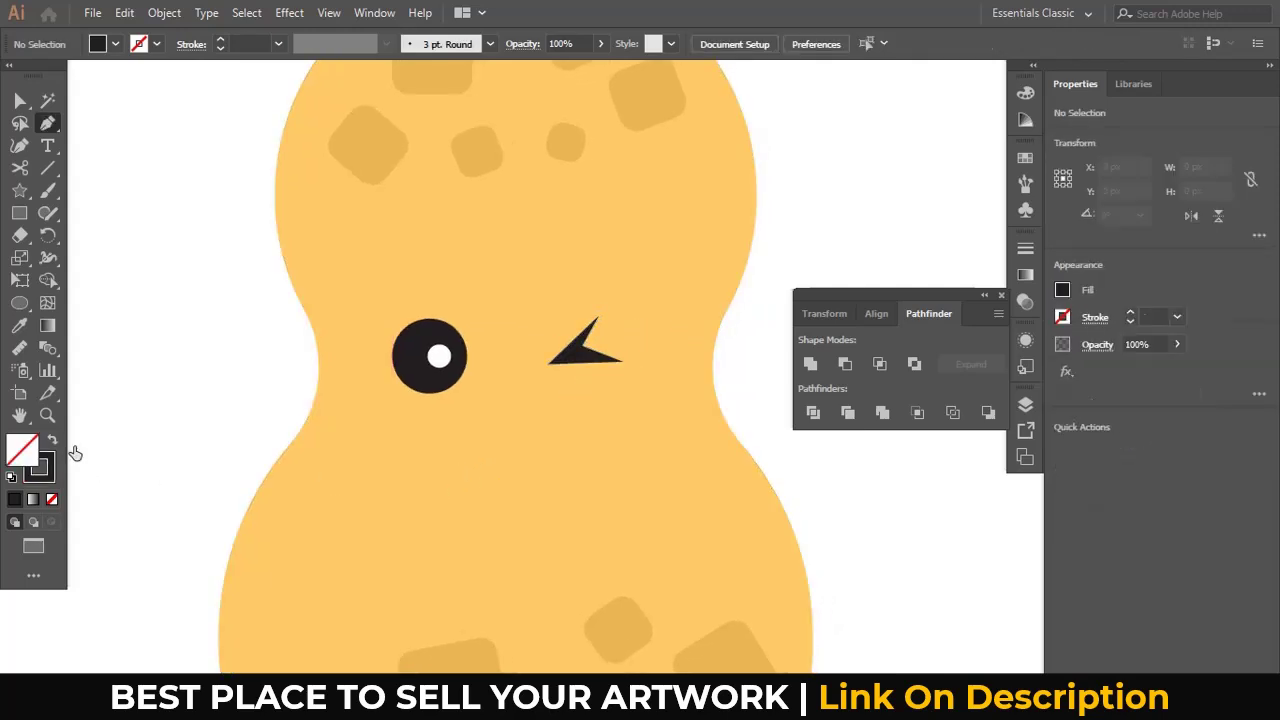
# Draw the smile curve below the eyes with a 10 pt stroke
pyautogui.click(466, 469)
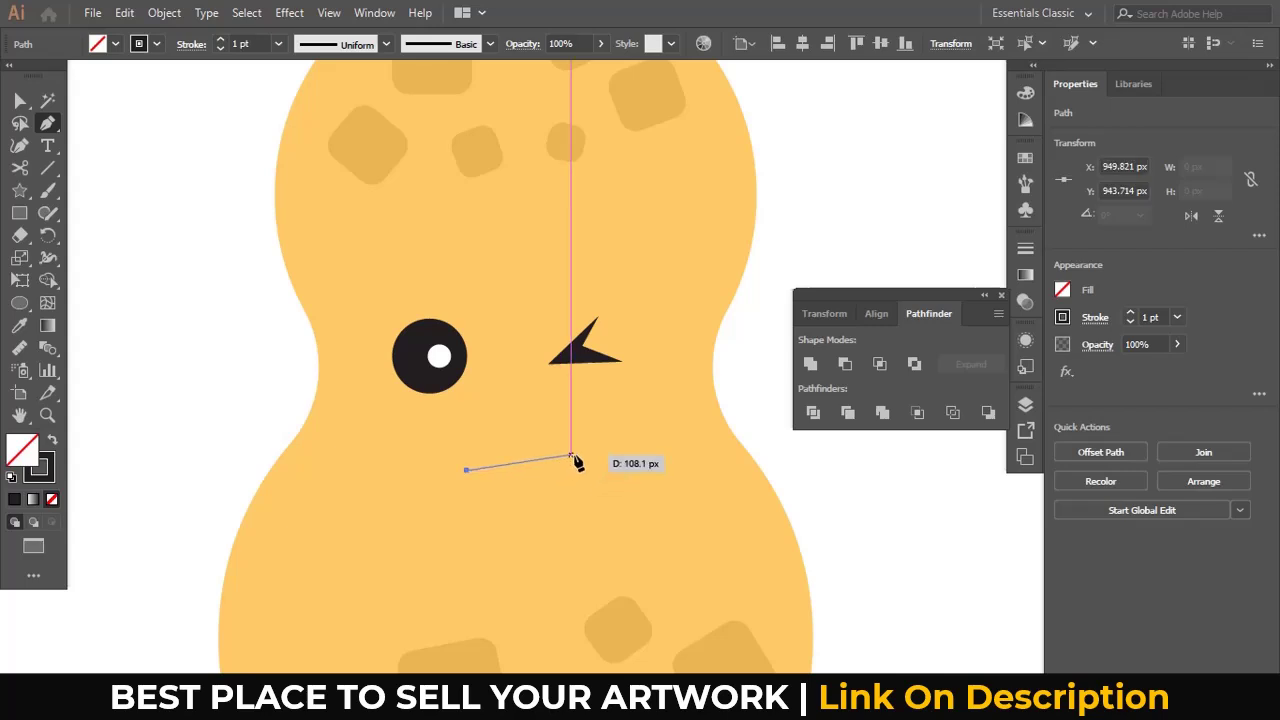
pyautogui.moveTo(574, 456); pyautogui.dragTo(620, 398)
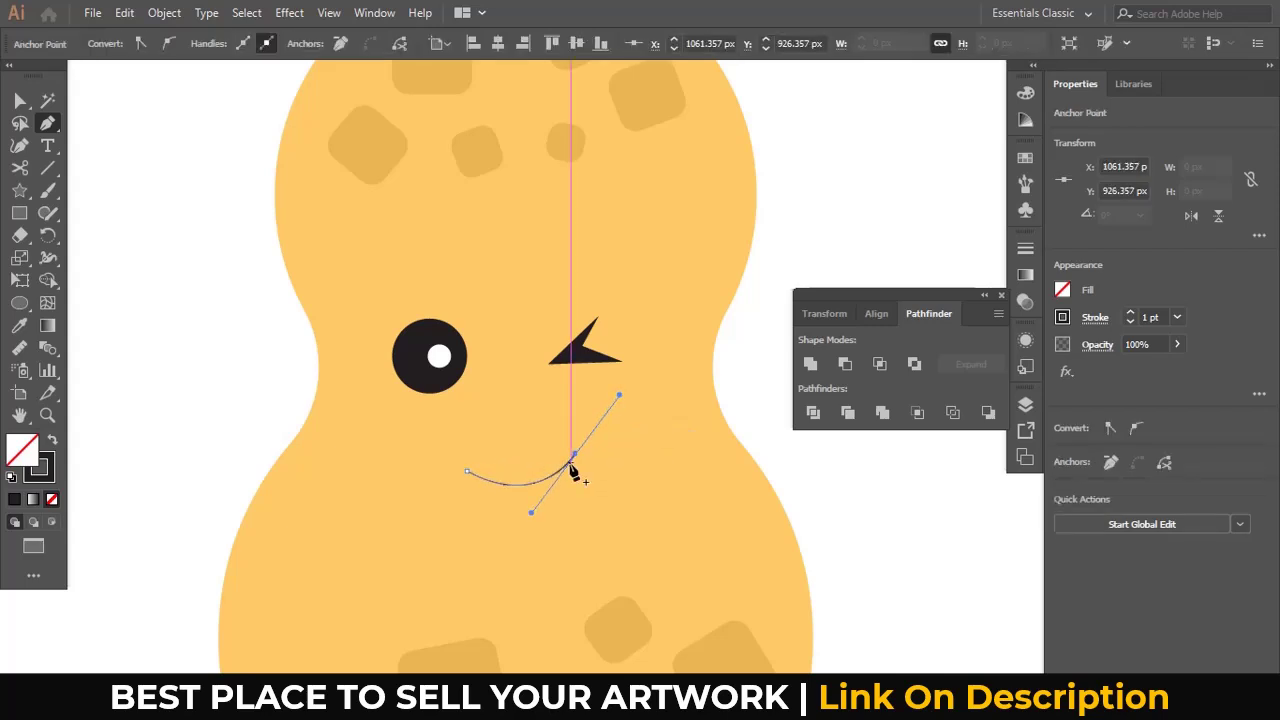
pyautogui.click(1030, 254)
pyautogui.click(904, 270)
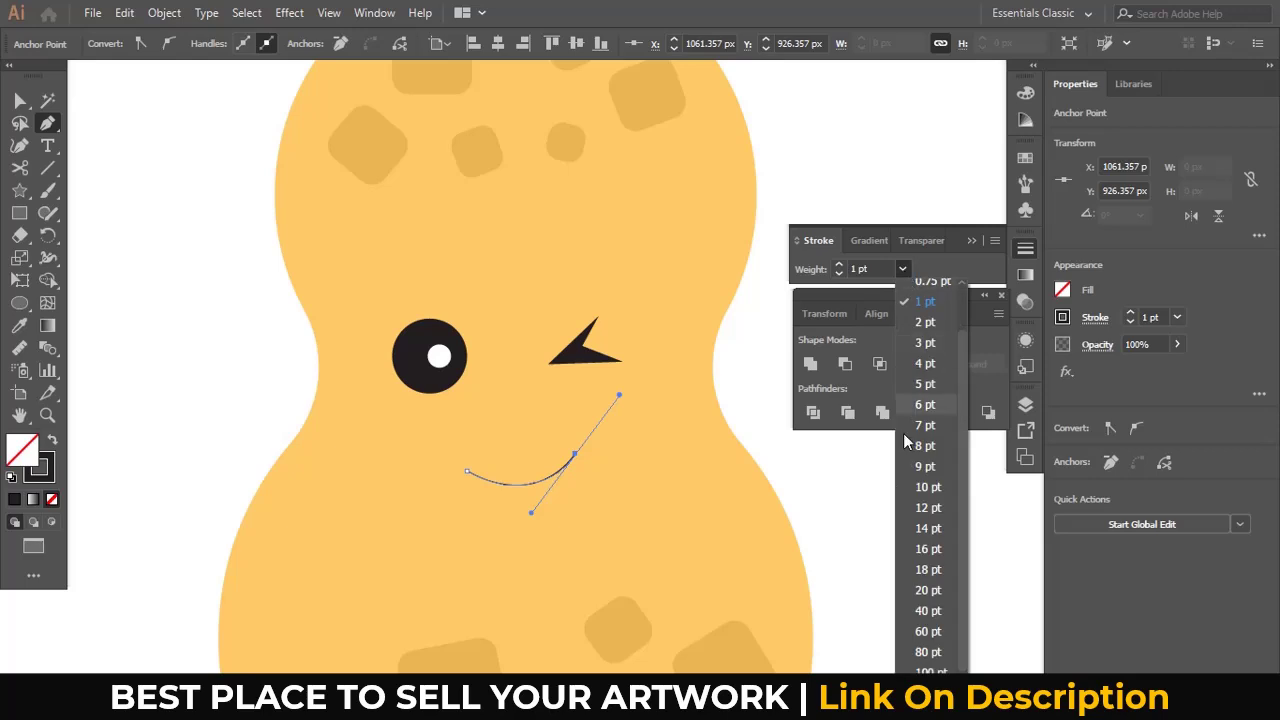
pyautogui.click(915, 487)
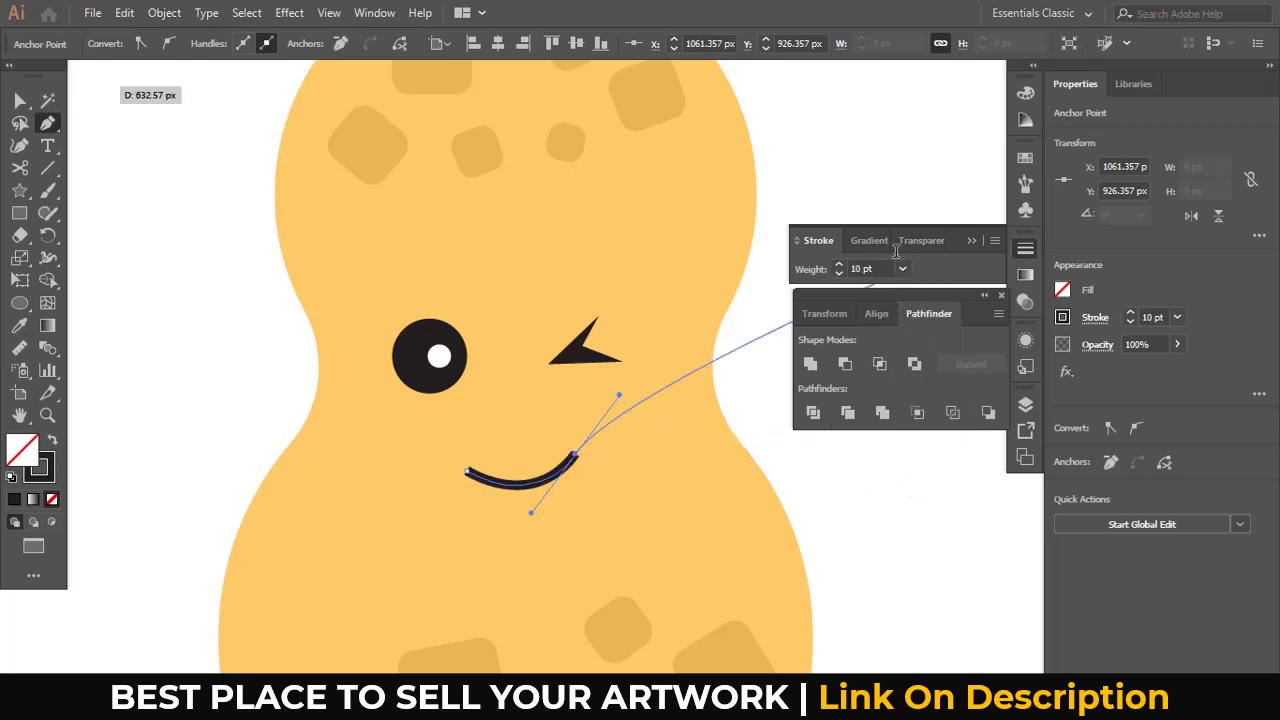
# Give the smile stroke round caps and round corners
pyautogui.click(823, 250)
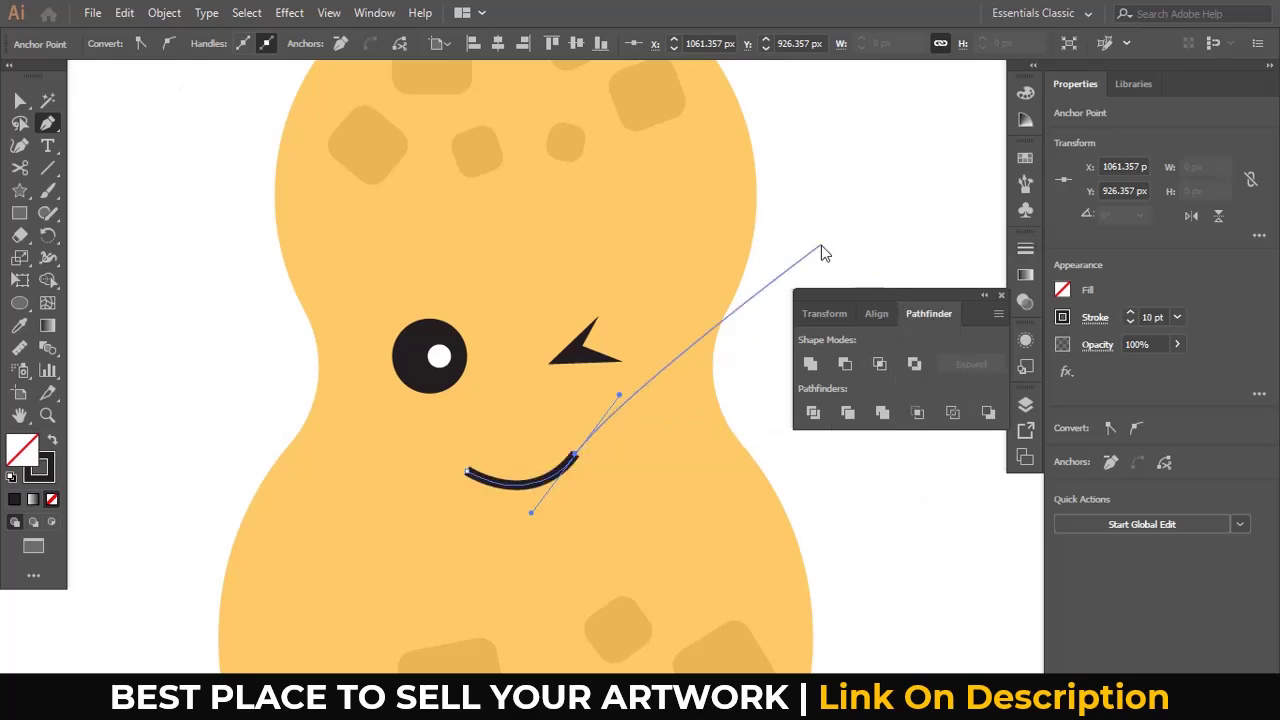
pyautogui.click(1016, 254)
pyautogui.click(971, 240)
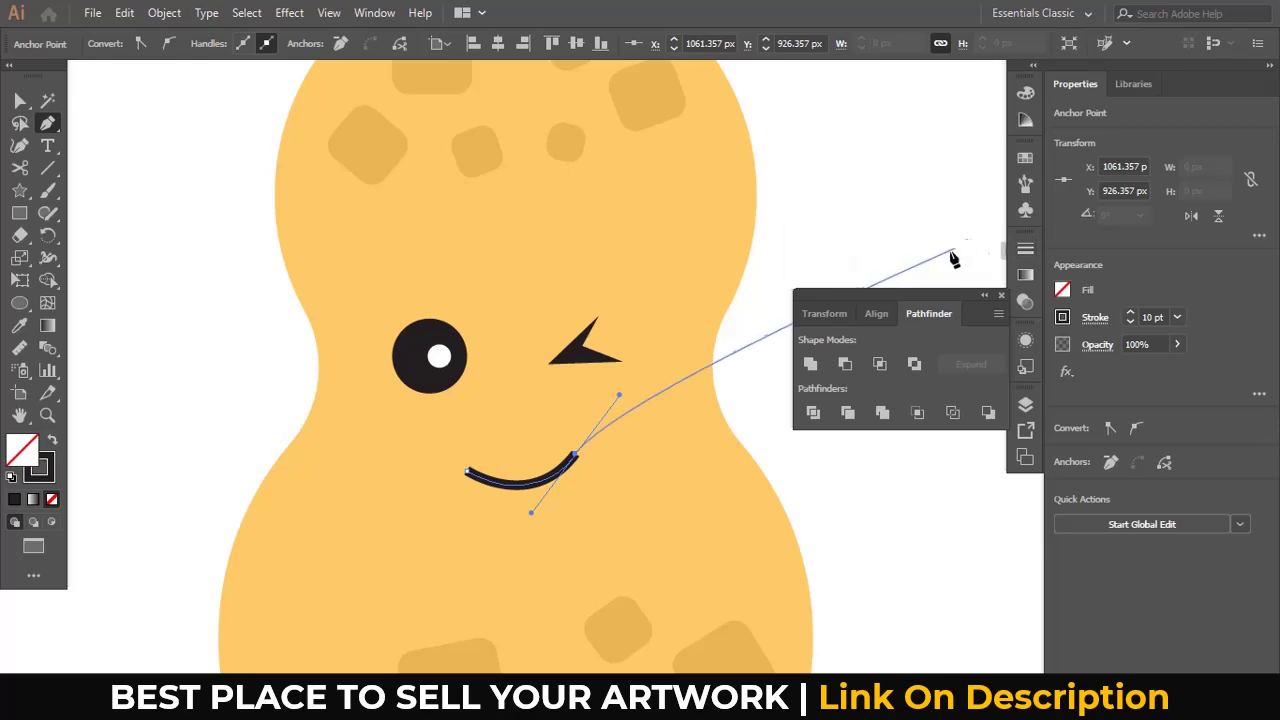
pyautogui.click(1024, 249)
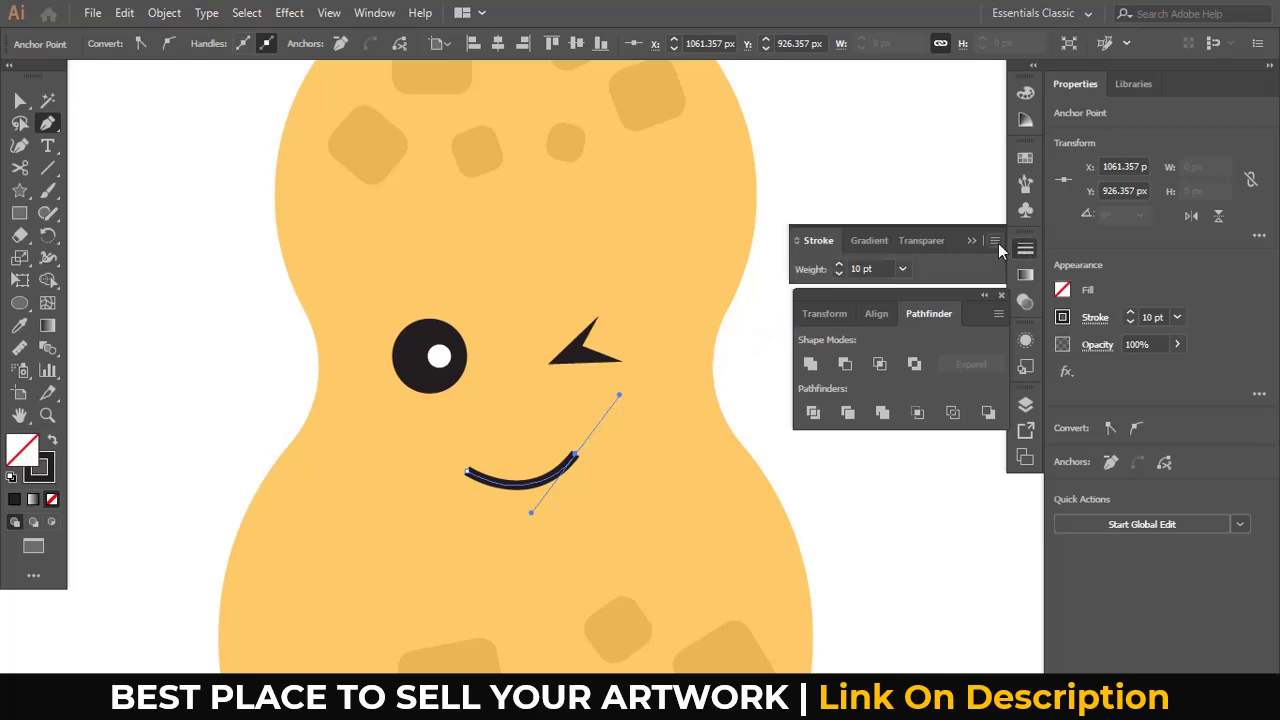
pyautogui.click(995, 241)
pyautogui.click(1070, 246)
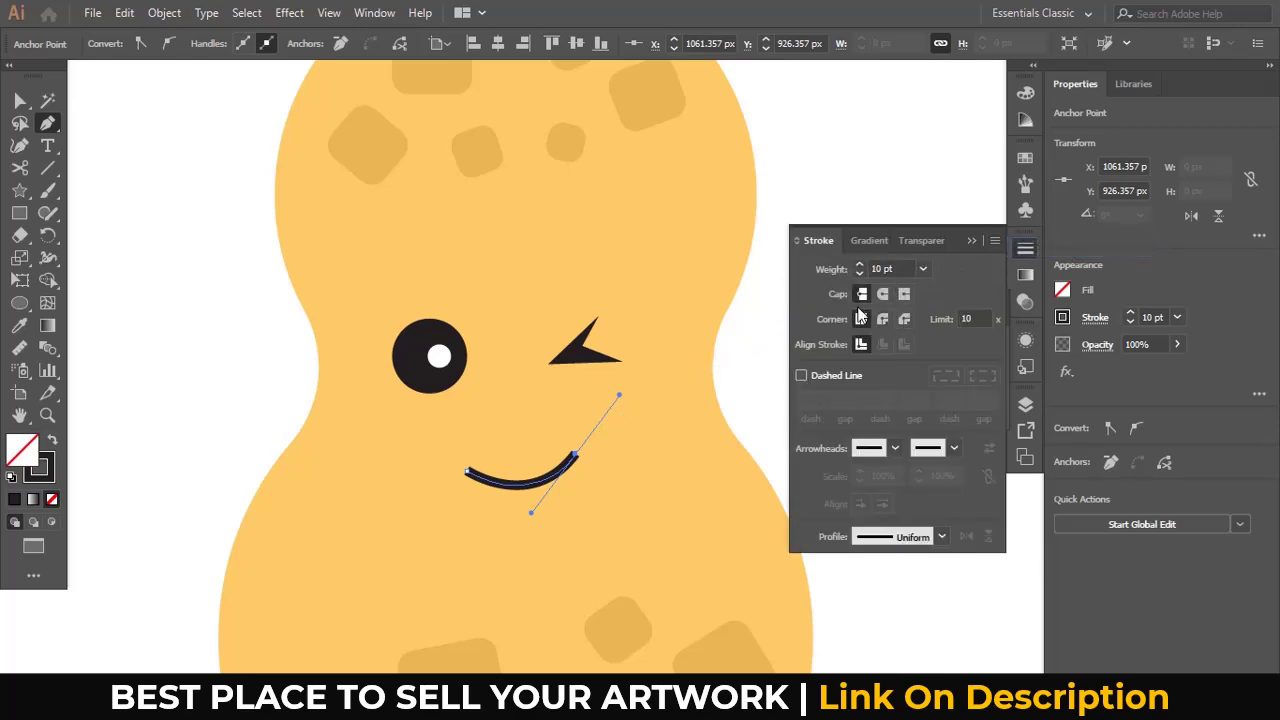
pyautogui.click(882, 294)
pyautogui.click(882, 318)
pyautogui.keyDown('ctrl'); pyautogui.click(768, 368); pyautogui.keyUp('ctrl')
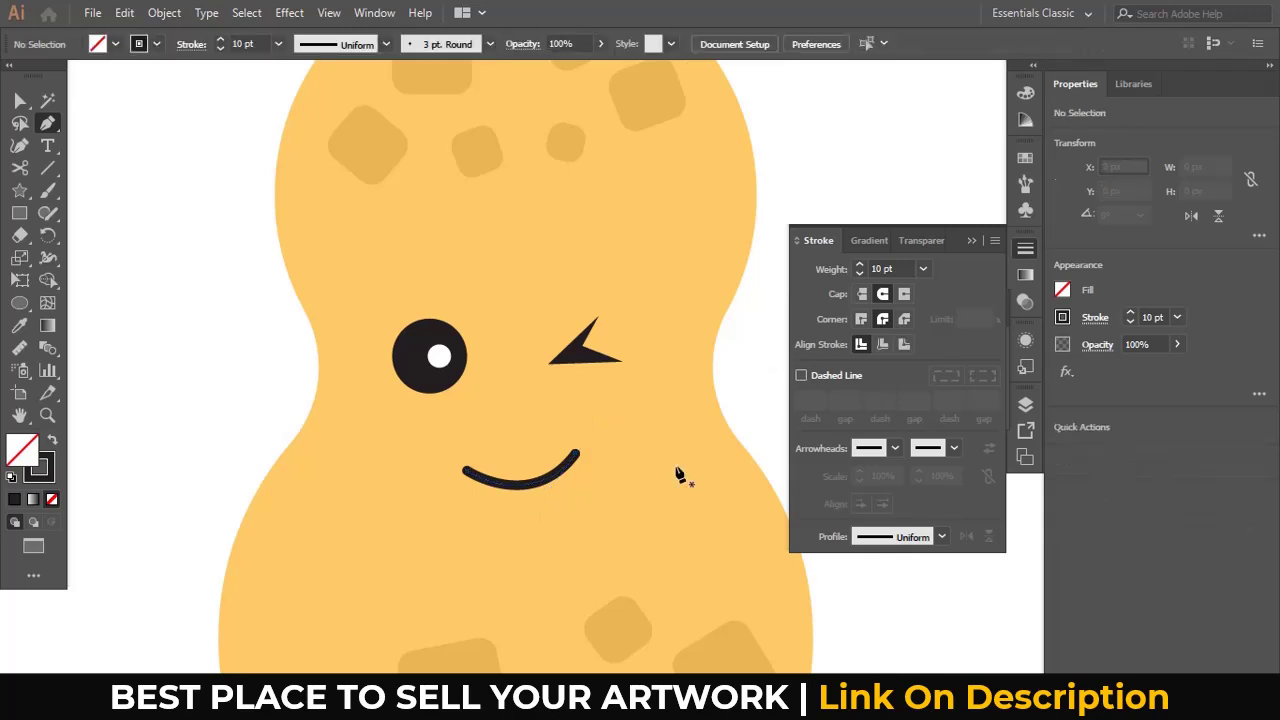
# Draw a small 5 pt curved dimple line beneath the smile
pyautogui.click(515, 510)
pyautogui.moveTo(543, 512); pyautogui.dragTo(571, 492)
pyautogui.click(923, 269)
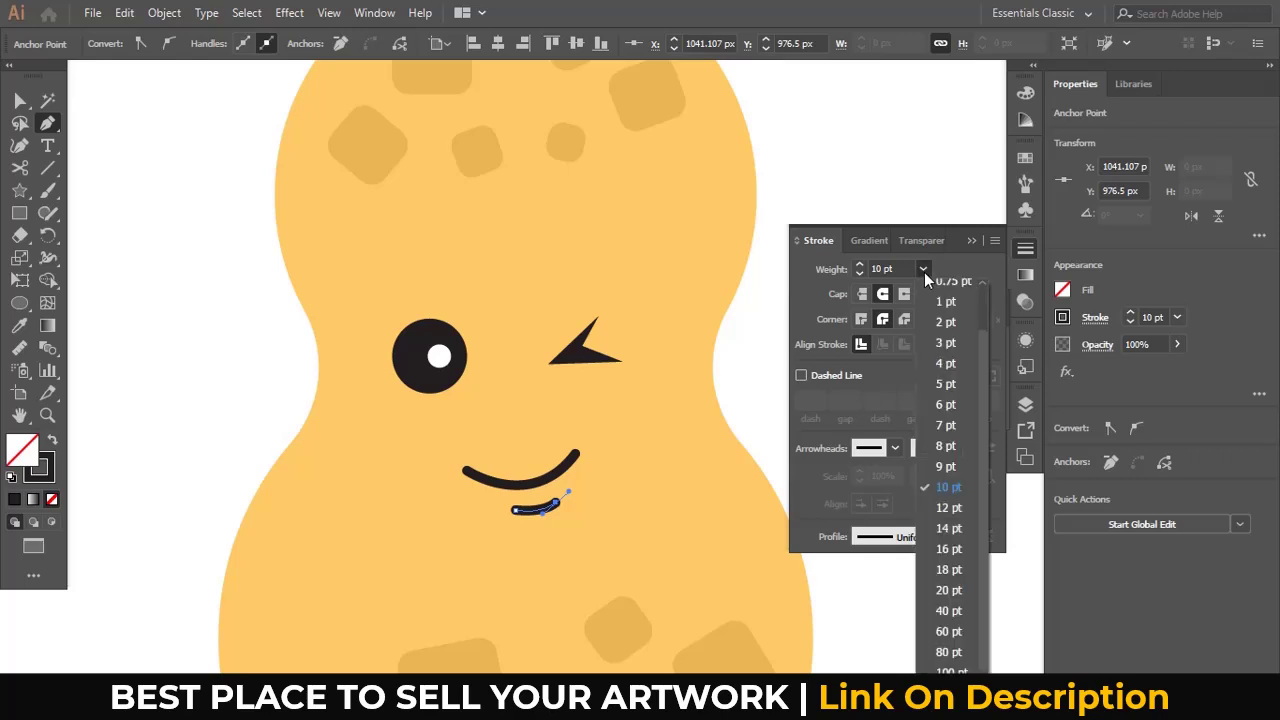
pyautogui.click(947, 376)
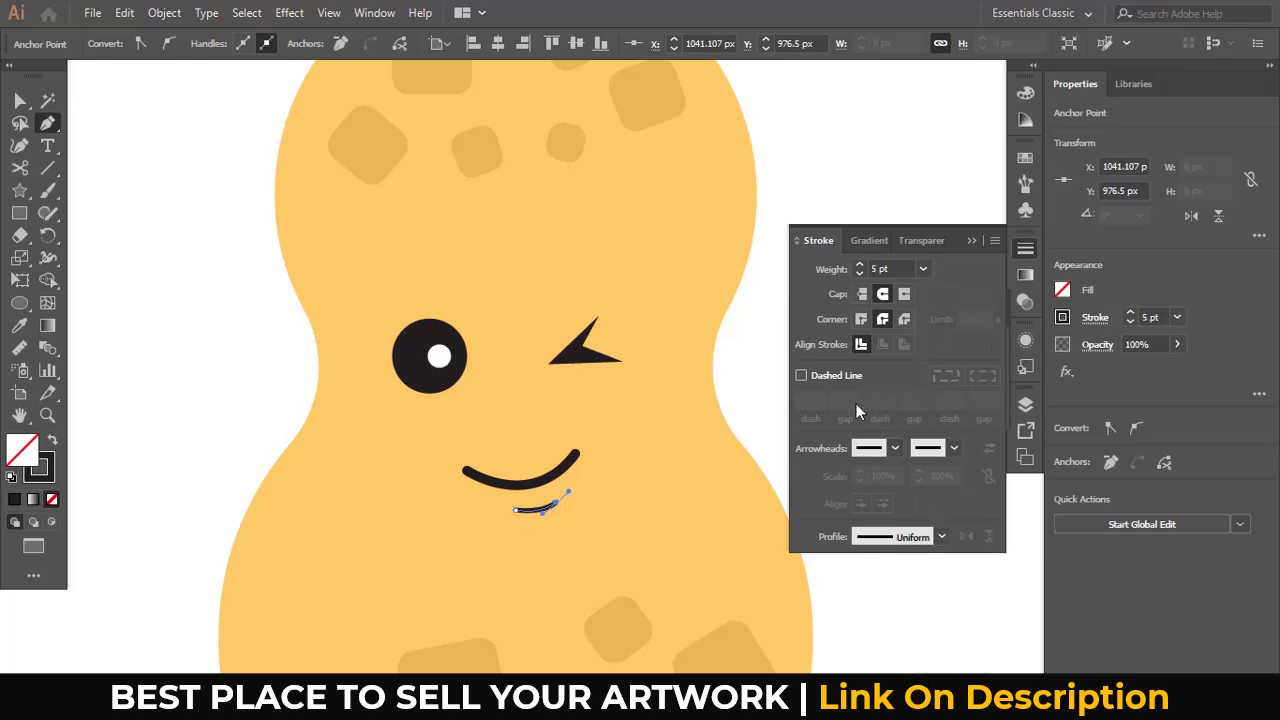
pyautogui.keyDown('ctrl'); pyautogui.click(783, 400); pyautogui.keyUp('ctrl')
# Expand the smile and dimple line together into filled shapes
pyautogui.click(571, 457)
pyautogui.click(541, 507)
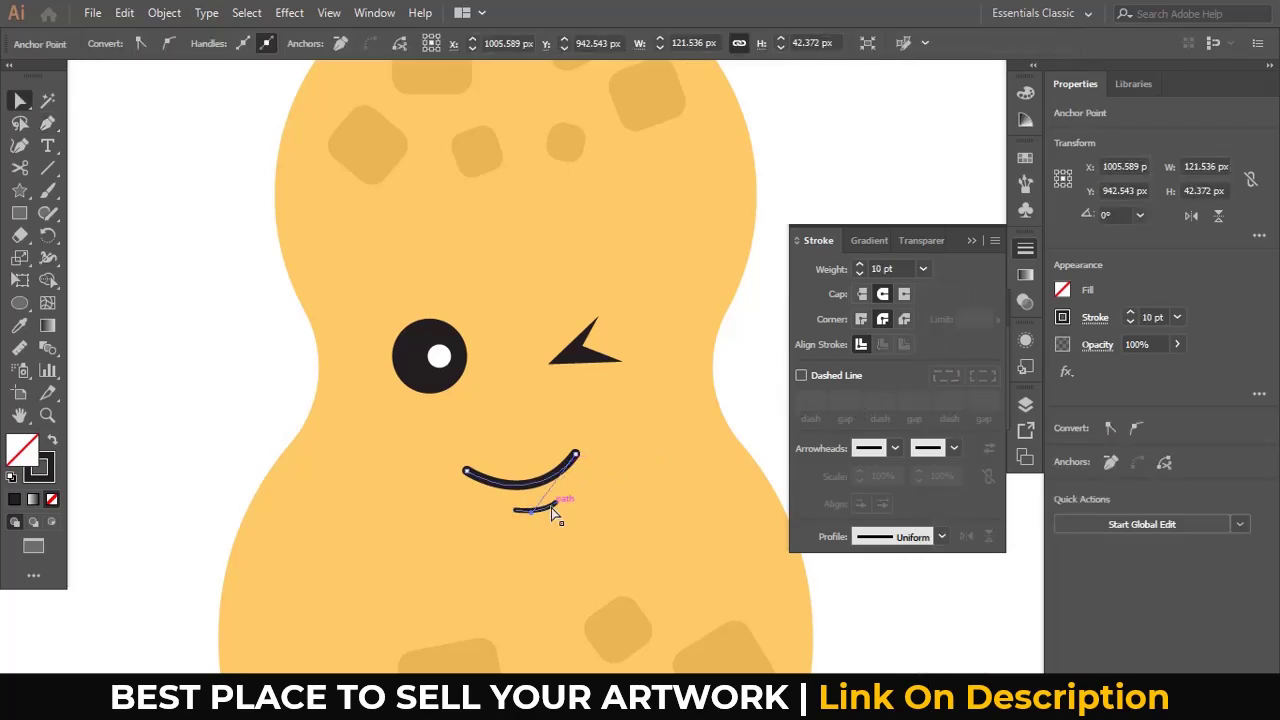
pyautogui.click(164, 12)
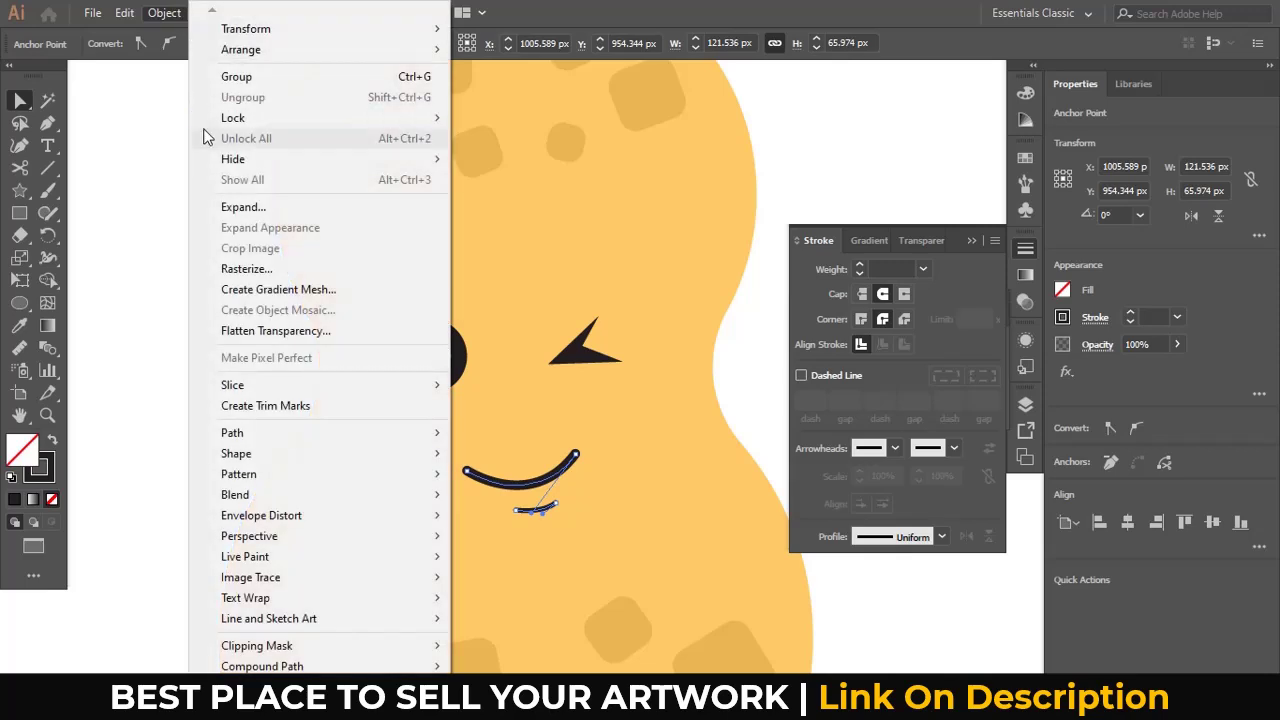
pyautogui.click(236, 207)
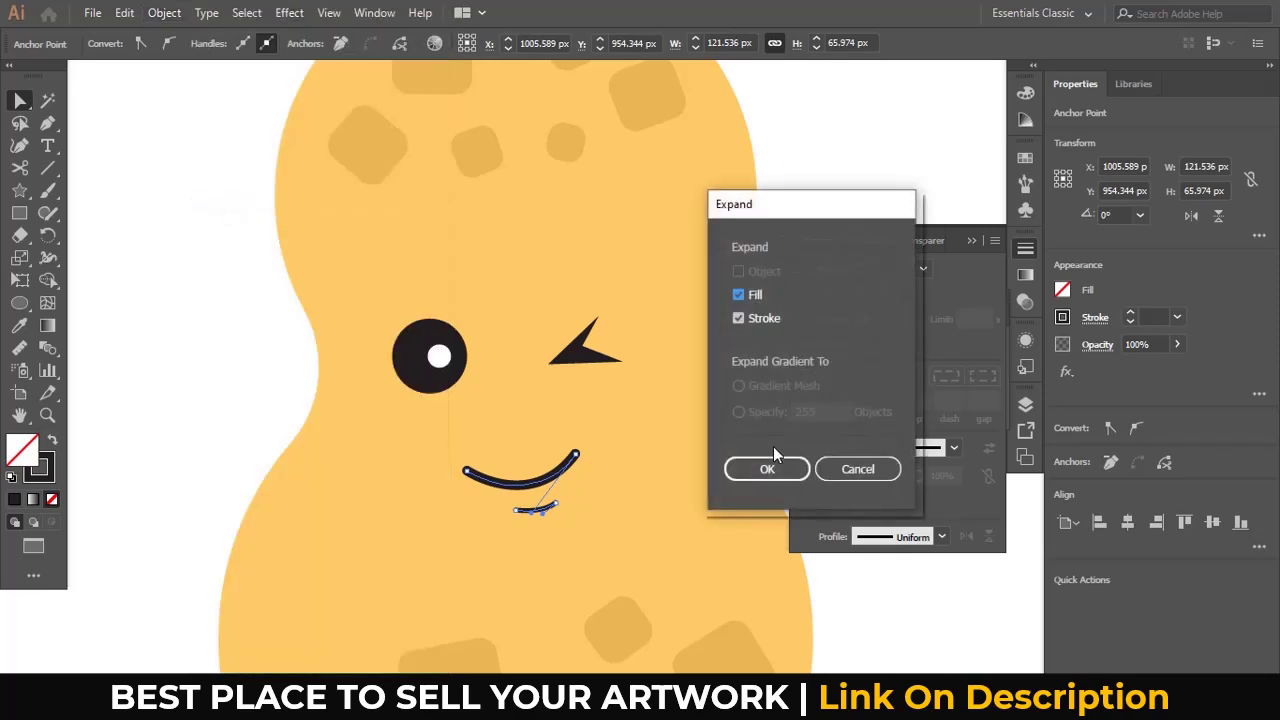
pyautogui.click(767, 469)
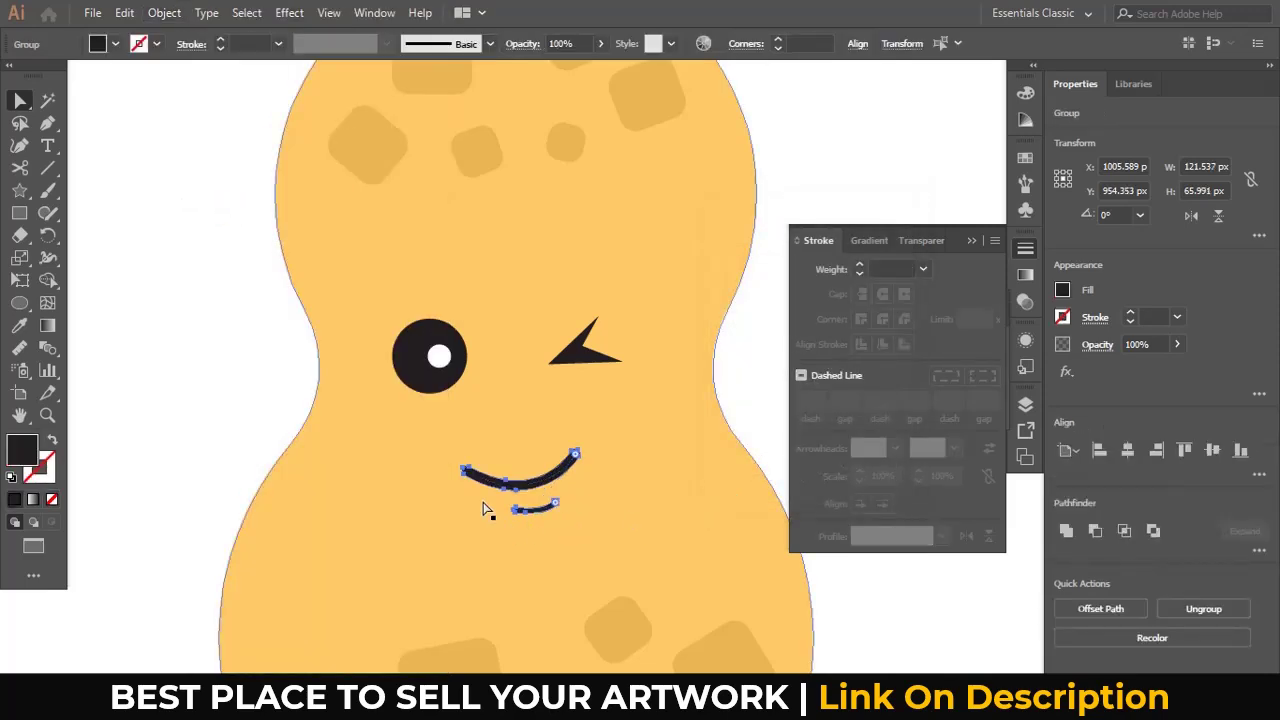
pyautogui.click(194, 434)
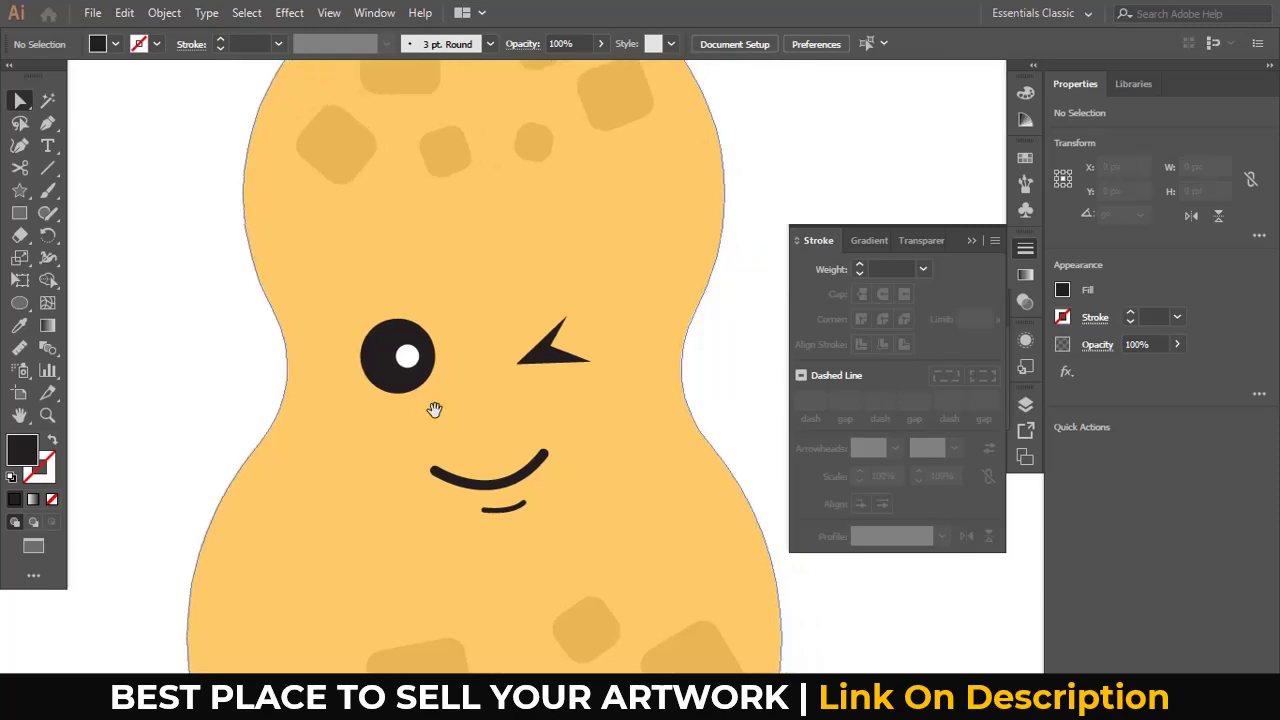
# Draw a small closed path above the winking eye and bend it into a crescent
pyautogui.hscroll(2, 434, 409)
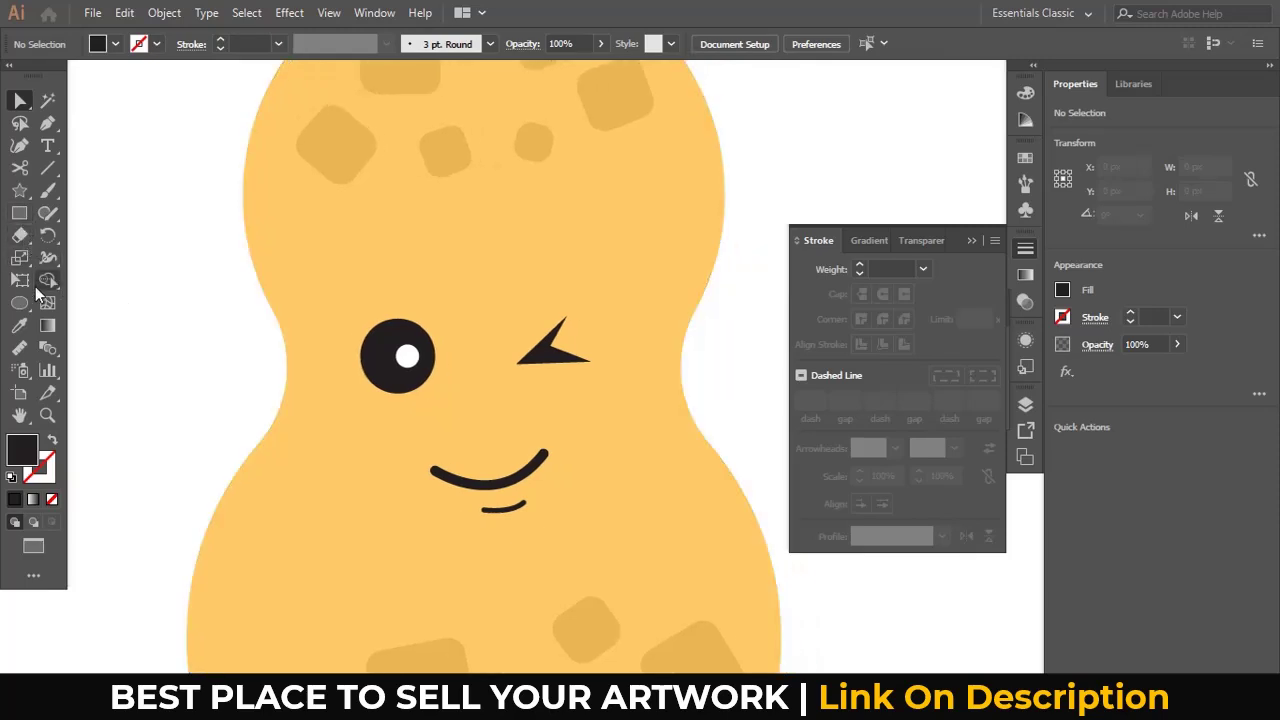
pyautogui.press('p')
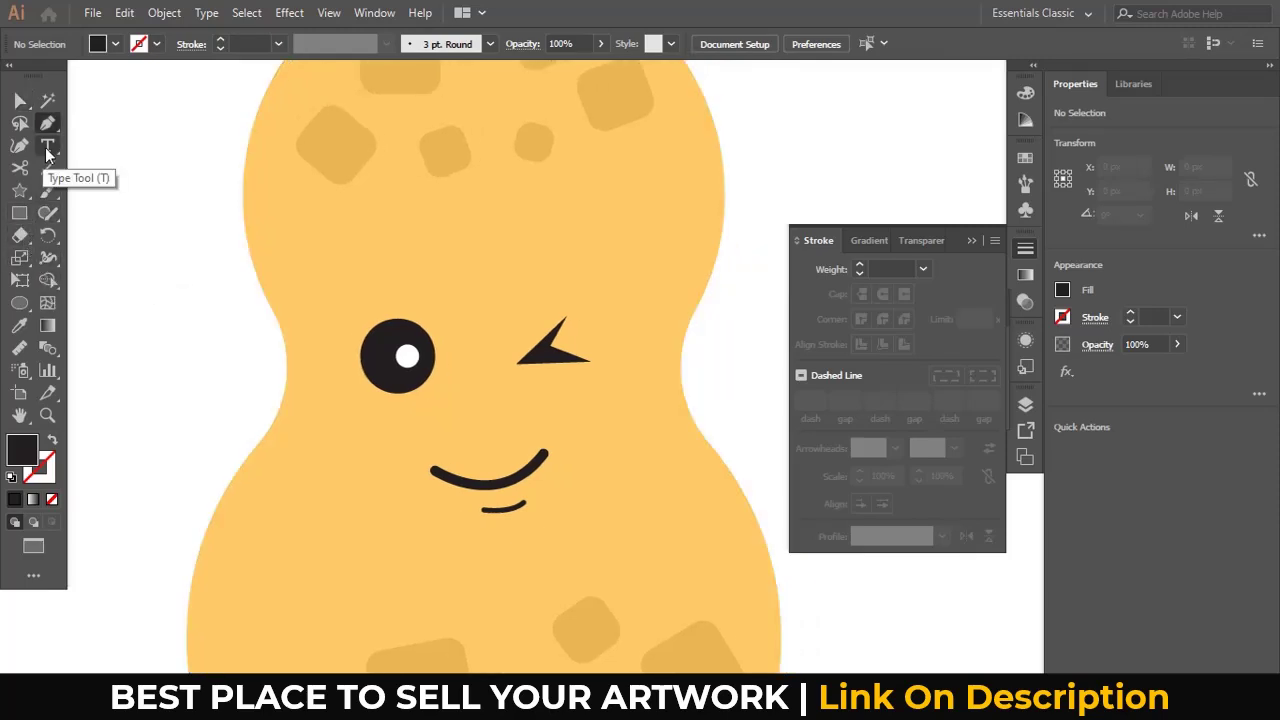
pyautogui.click(520, 299)
pyautogui.moveTo(563, 265); pyautogui.dragTo(611, 265)
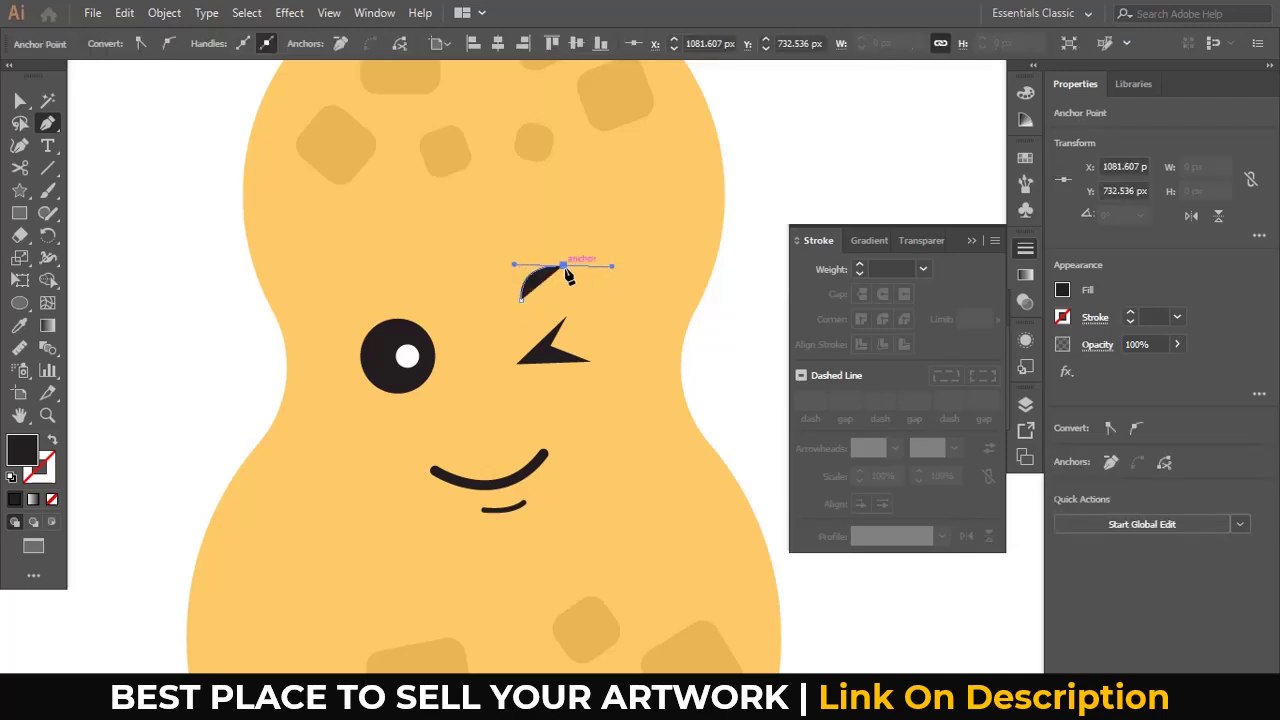
pyautogui.click(563, 266)
pyautogui.click(520, 298)
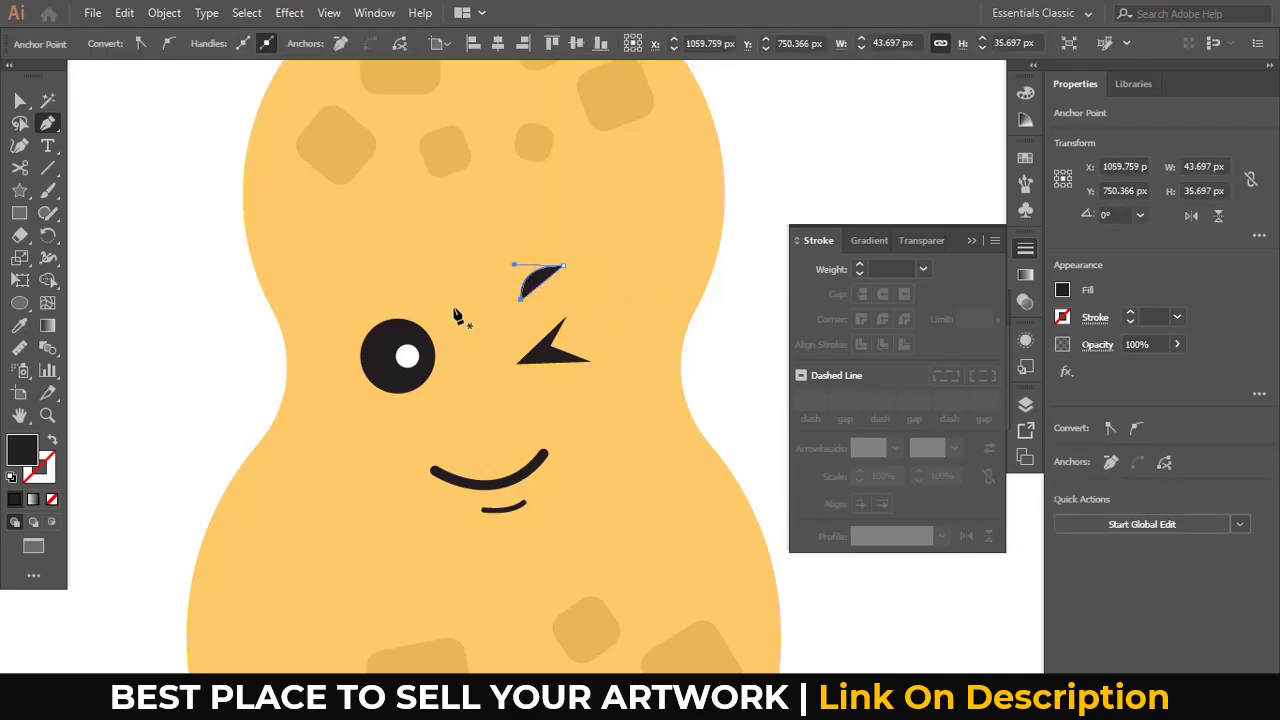
pyautogui.press('a')
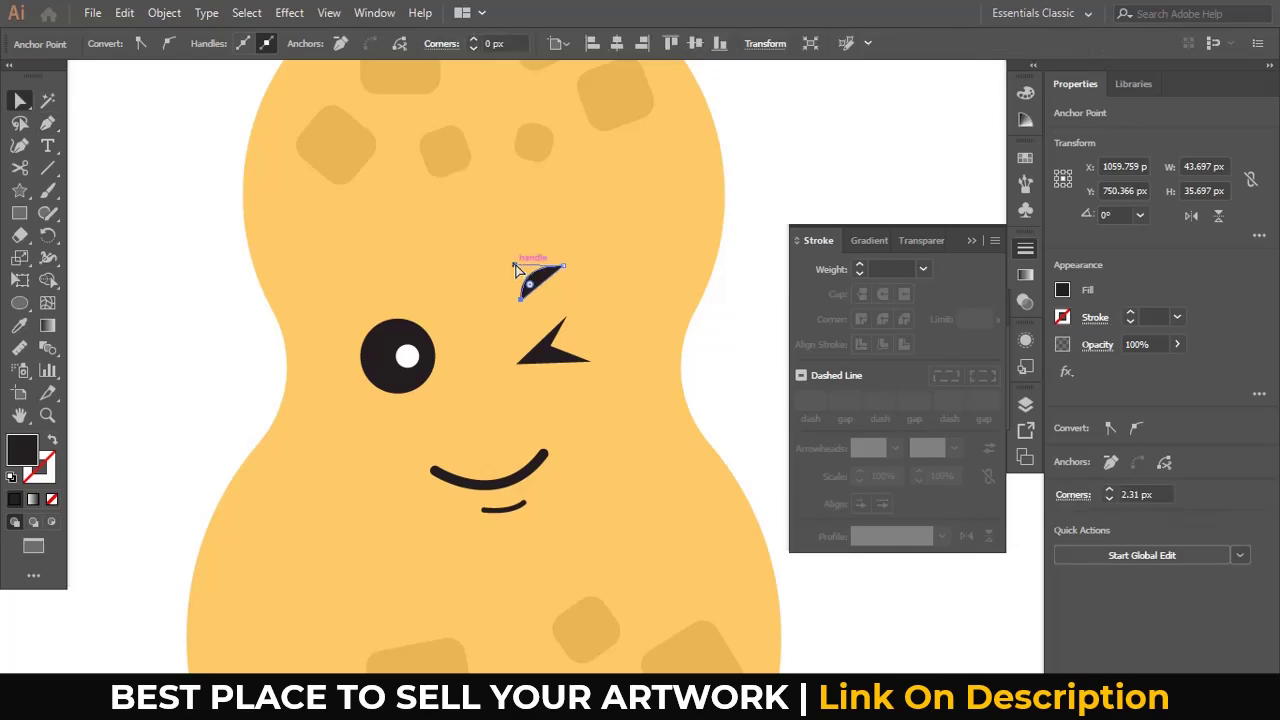
pyautogui.moveTo(516, 261); pyautogui.dragTo(516, 259)
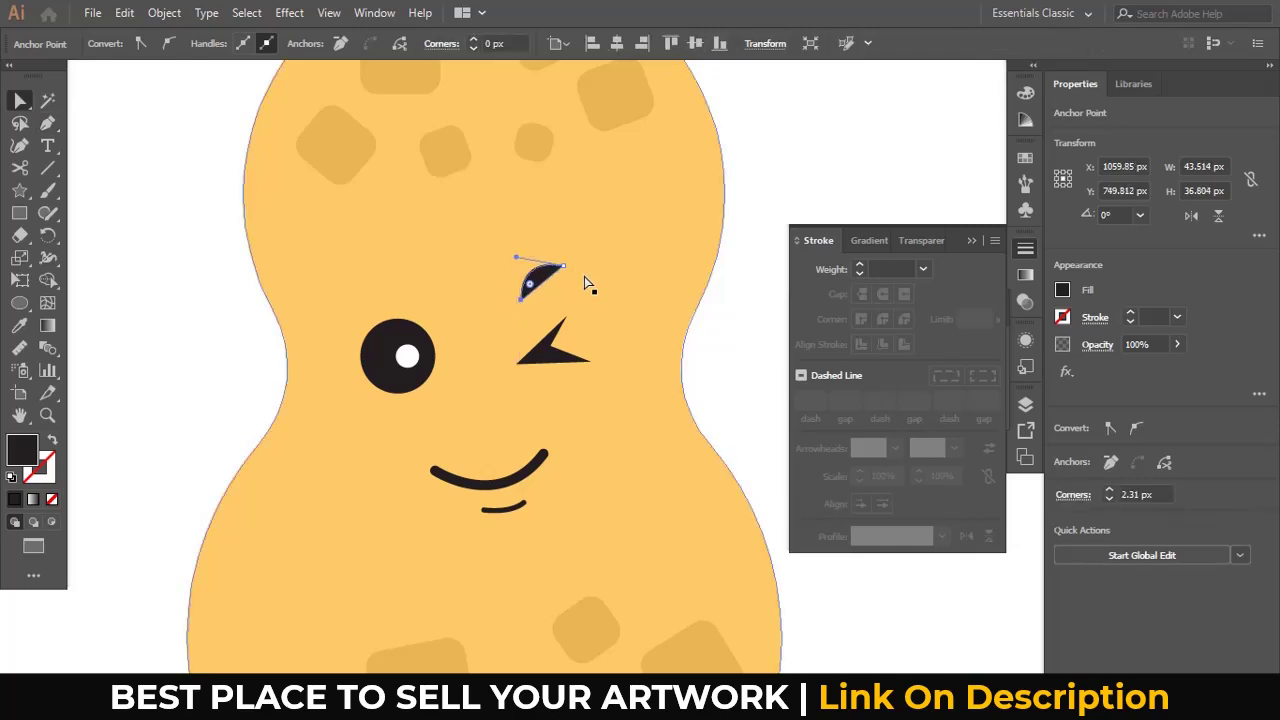
# Colour the crescent with the spots' orange and copy it over the open eye
pyautogui.press('i')
pyautogui.click(634, 94)
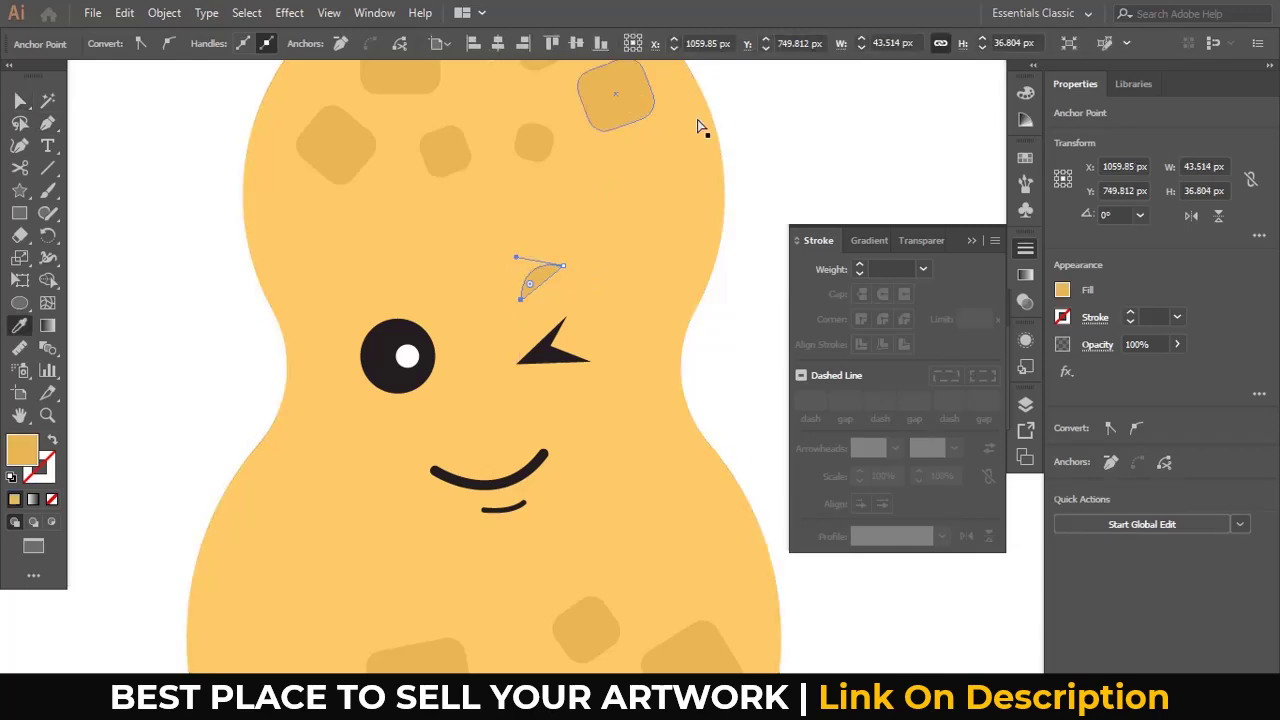
pyautogui.click(760, 157)
pyautogui.moveTo(565, 285)
pyautogui.mouseDown()
pyautogui.moveTo(410, 292)
pyautogui.moveTo(423, 278)
pyautogui.moveTo(422, 297)
pyautogui.moveTo(393, 312)
pyautogui.moveTo(553, 314)
pyautogui.mouseUp()
# Zoom out and fill the duplicate peanut body with the darker orange
pyautogui.press('z')
pyautogui.keyDown('alt'); pyautogui.click(634, 337); pyautogui.keyUp('alt')
pyautogui.press('v')
pyautogui.click(20, 326)
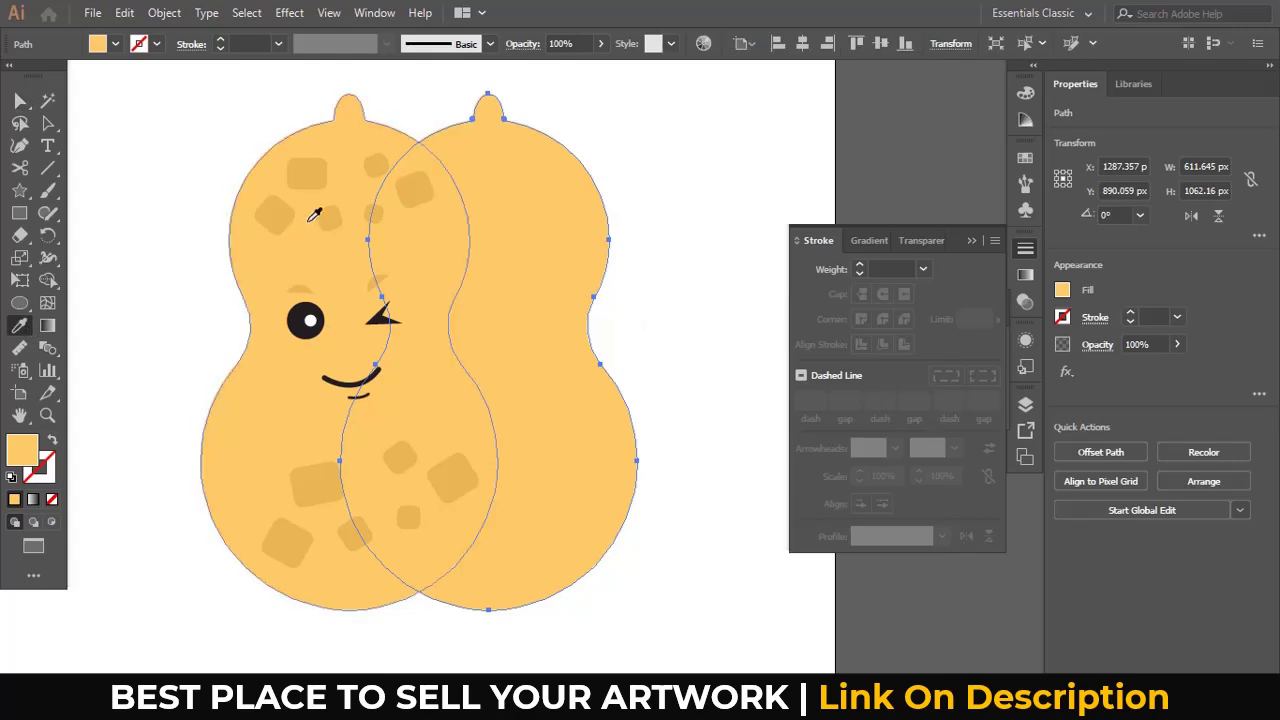
pyautogui.click(436, 190)
# Move the darker copy behind the original peanut
pyautogui.hotkey('ctrl', 'z')
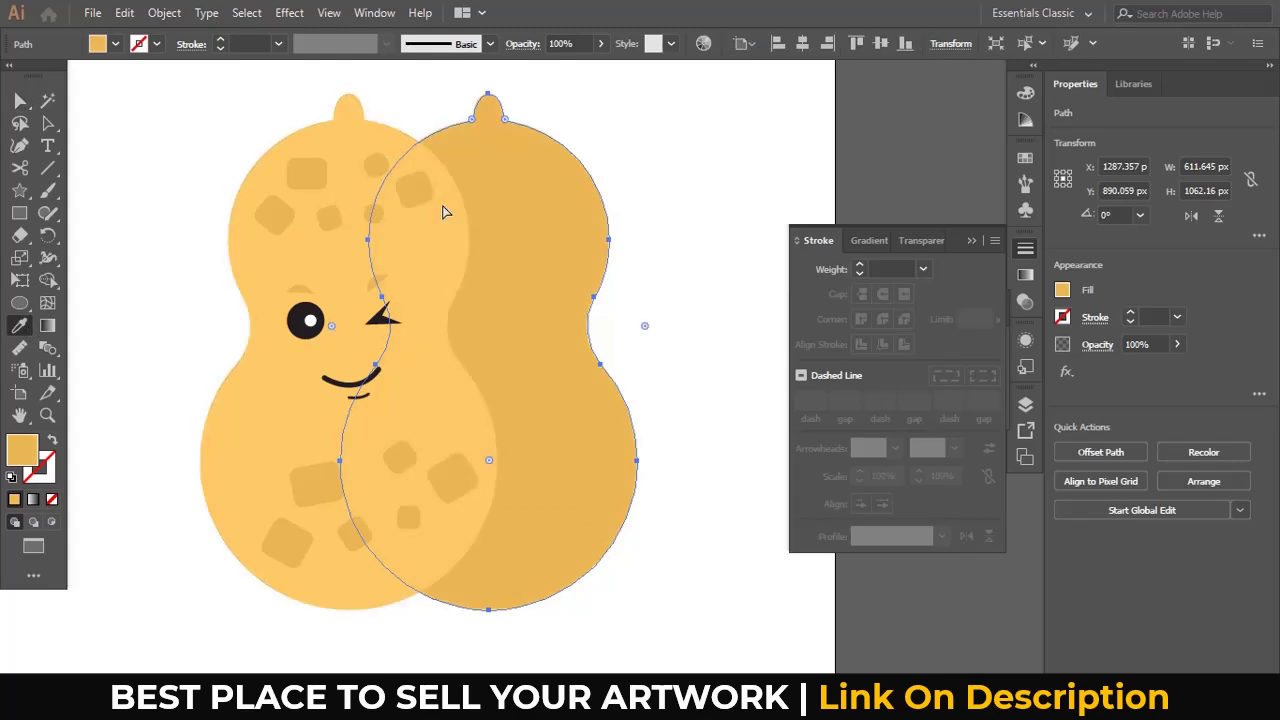
pyautogui.press('a')
pyautogui.click(600, 325)
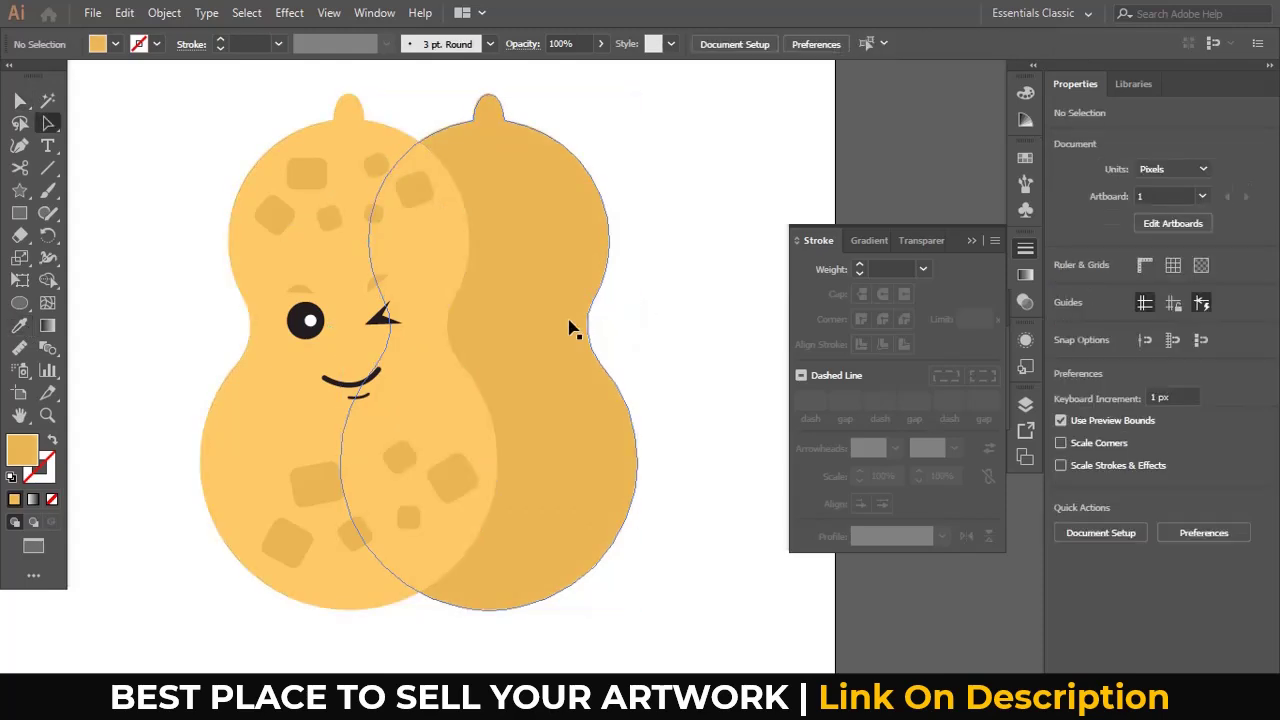
pyautogui.moveTo(571, 329); pyautogui.dragTo(423, 329)
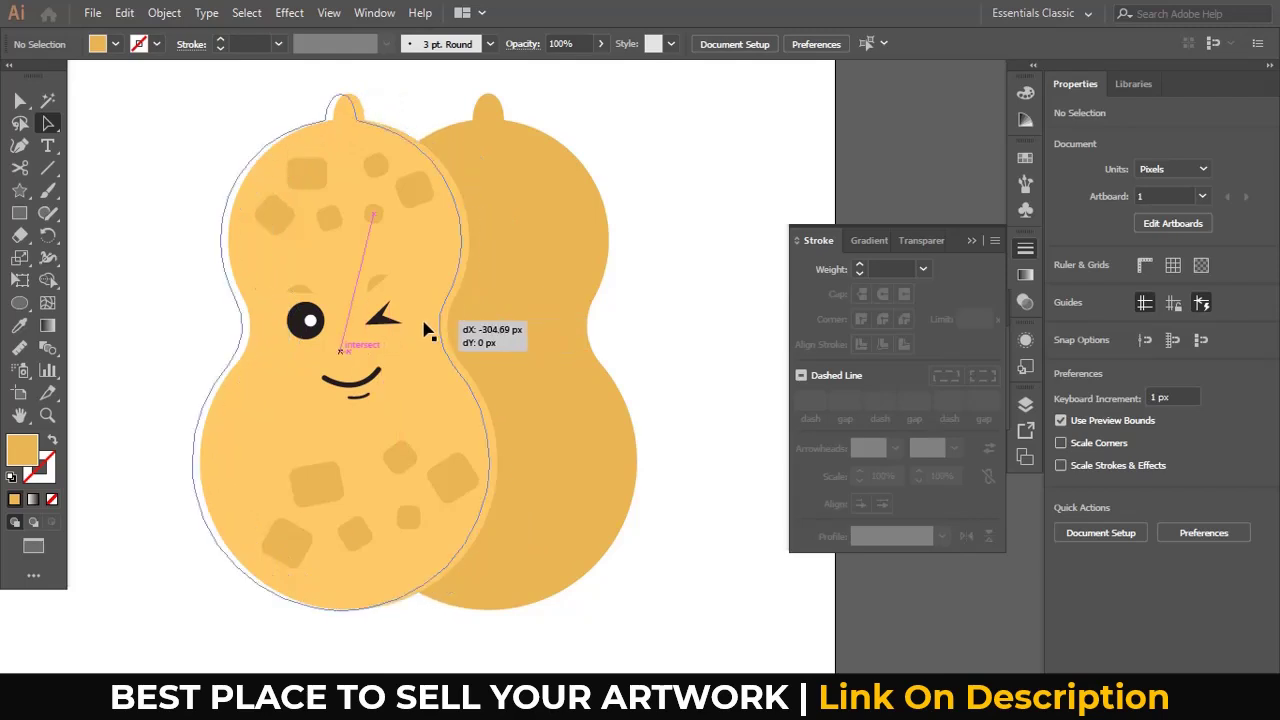
pyautogui.moveTo(424, 328); pyautogui.dragTo(426, 330)
# Nudge the darker copy right into alignment and select the front light peanut
pyautogui.press('Right')
pyautogui.press('Right')
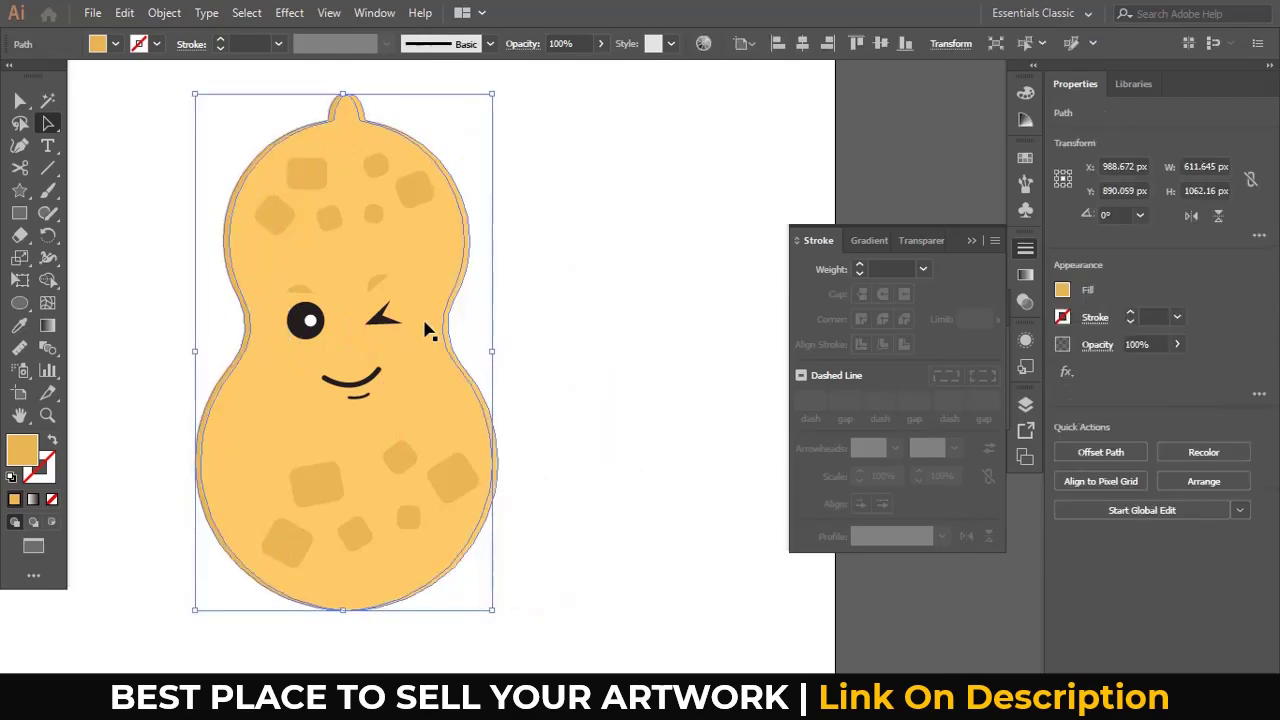
pyautogui.press('Right')
pyautogui.press('Right')
pyautogui.press('Right')
pyautogui.press('Right')
pyautogui.press('Right')
pyautogui.press('Right')
pyautogui.press('Right')
pyautogui.press('Right')
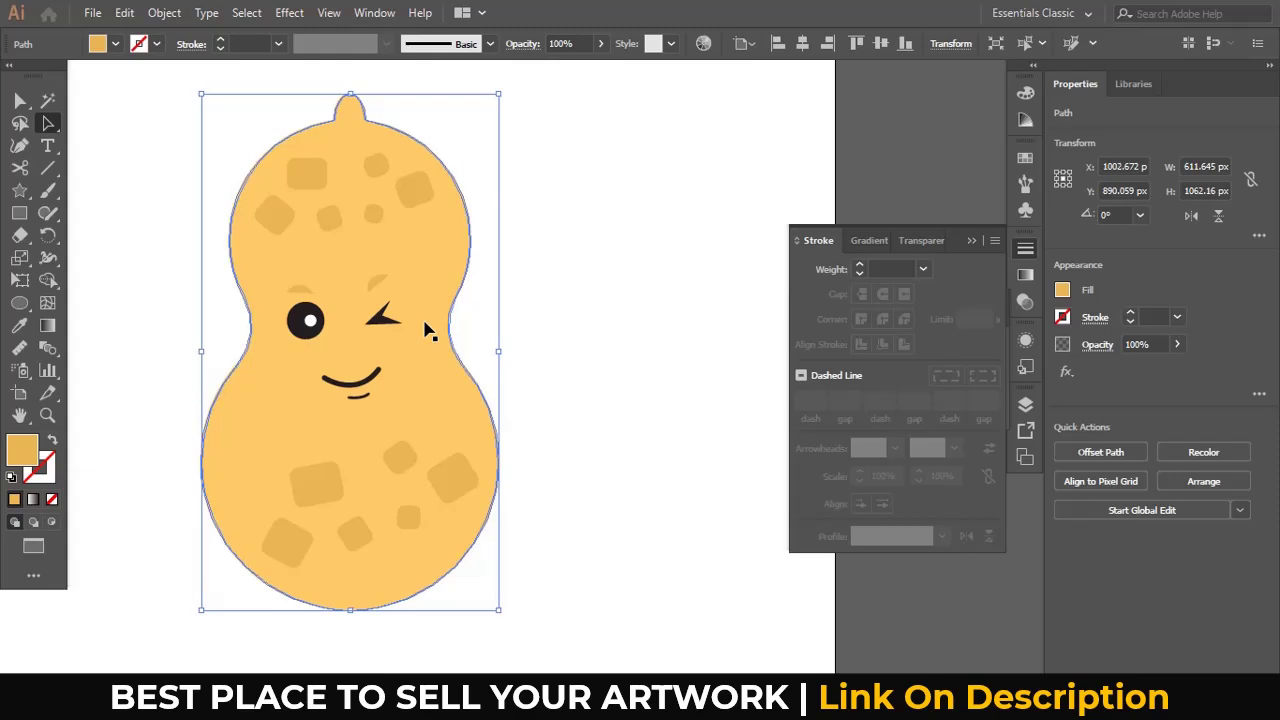
pyautogui.hotkey('ctrl', 'shift', 'a')
pyautogui.press('v')
pyautogui.click(423, 397)
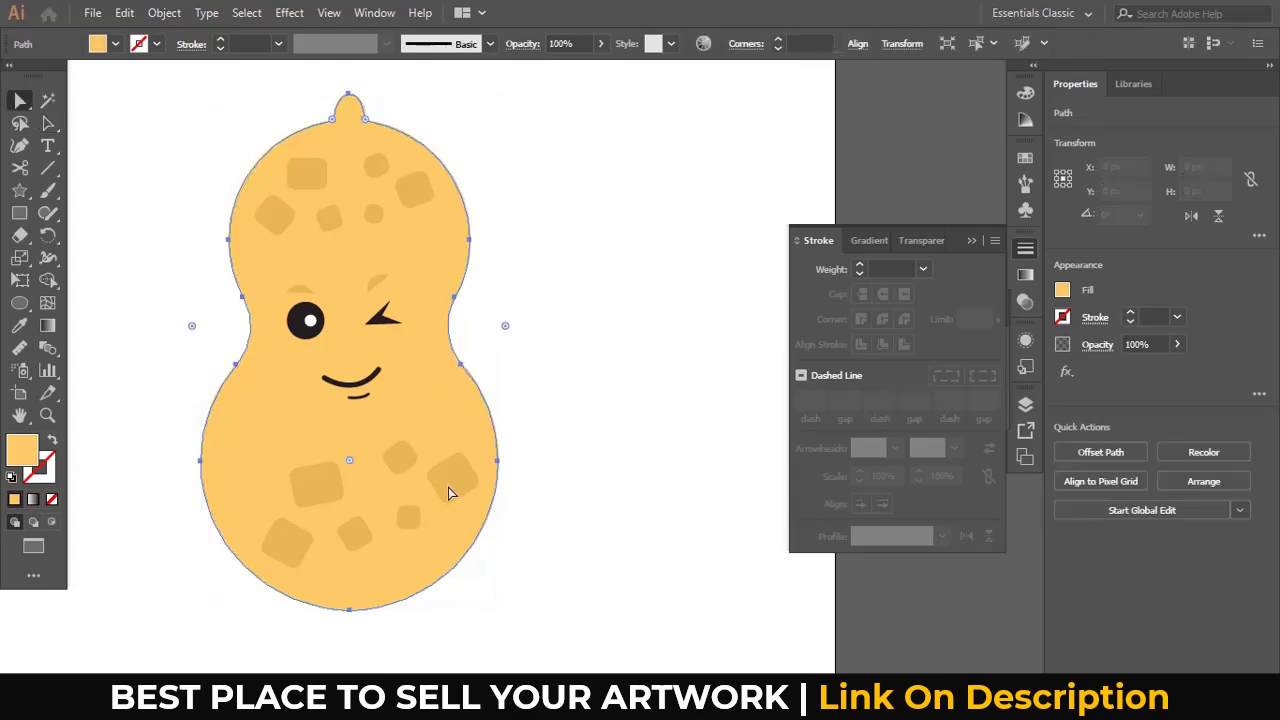
# Shrink the front peanut to 580.5 × 995.5 px and raise its bottom point
pyautogui.press('a')
pyautogui.moveTo(497, 612); pyautogui.dragTo(492, 596)
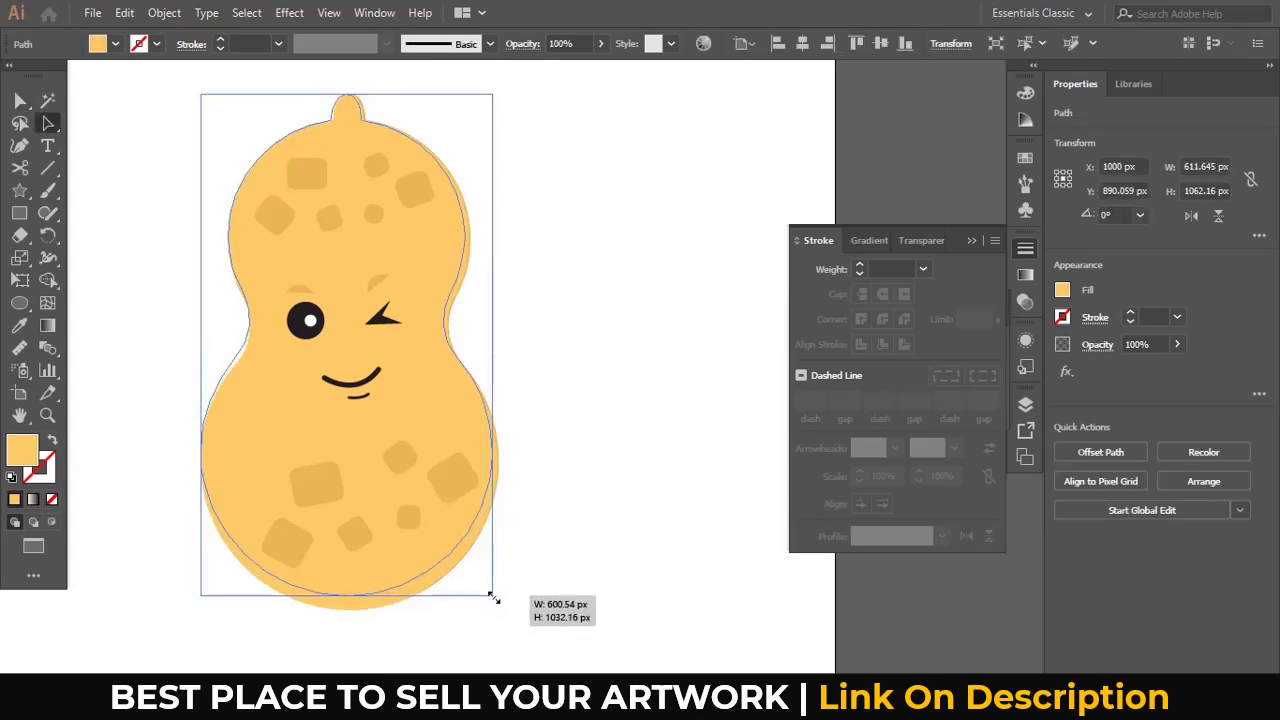
pyautogui.moveTo(493, 345); pyautogui.dragTo(487, 344)
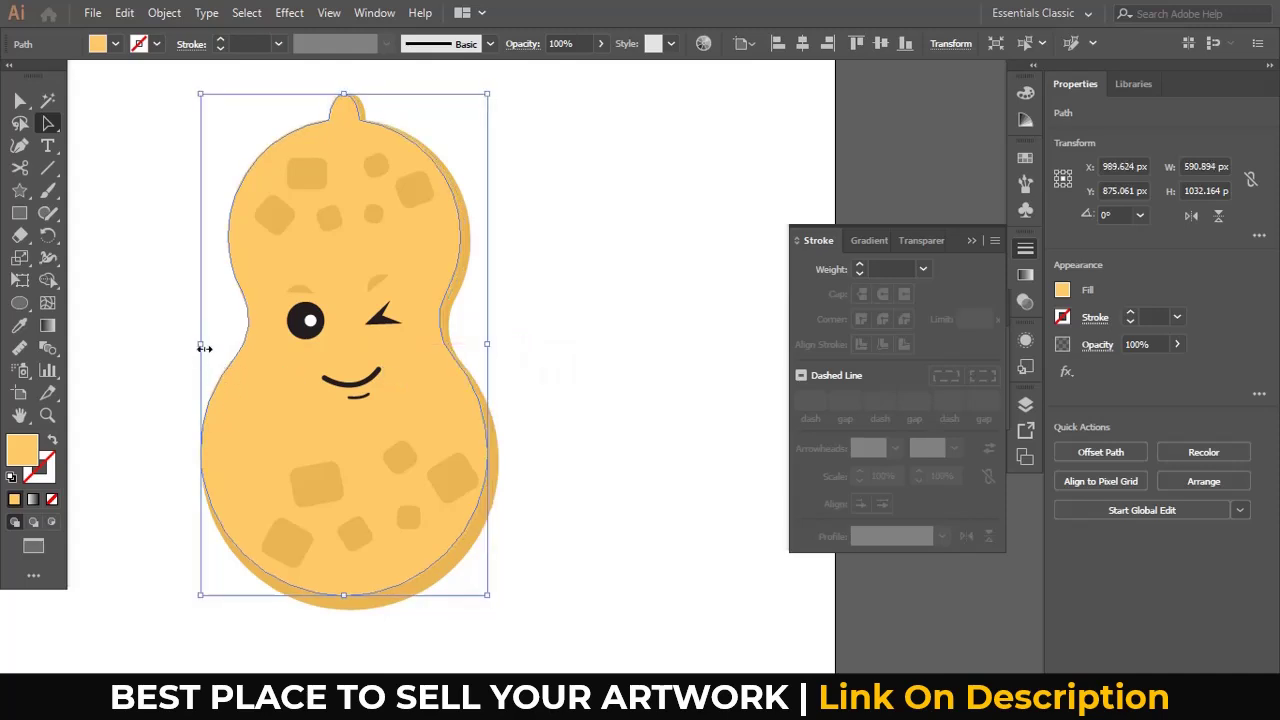
pyautogui.moveTo(207, 348); pyautogui.dragTo(205, 345)
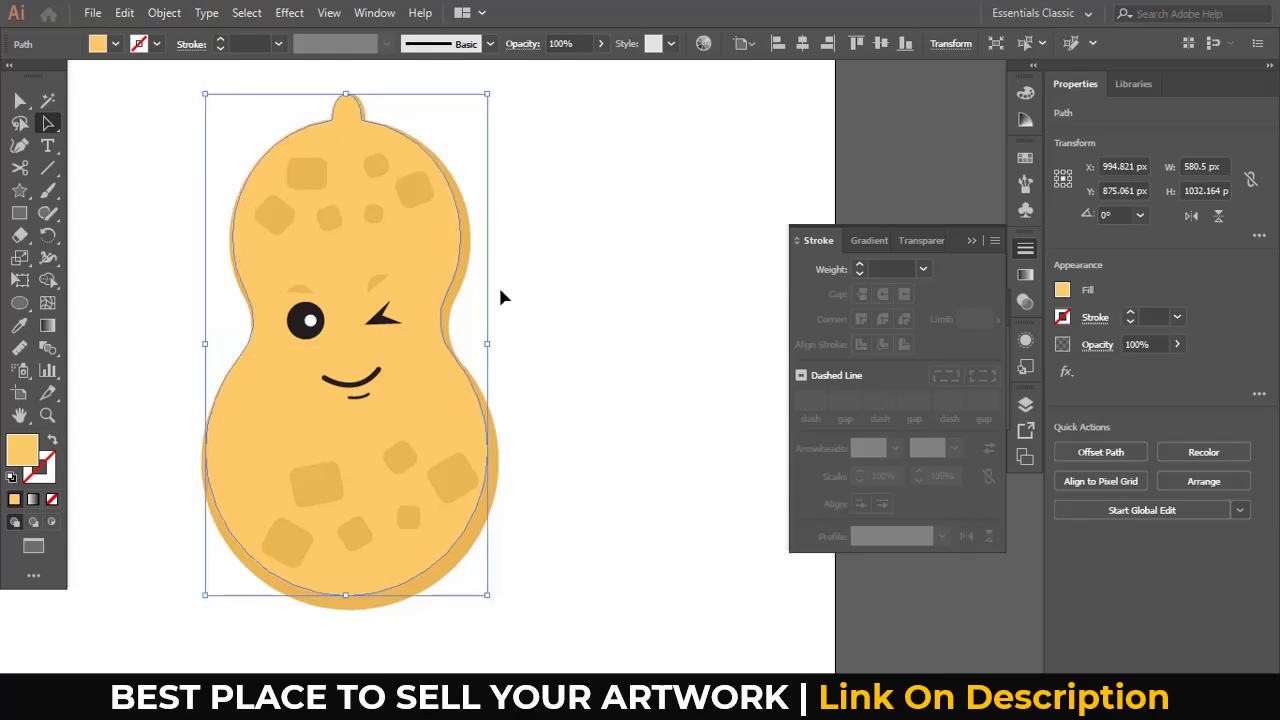
pyautogui.click(503, 297)
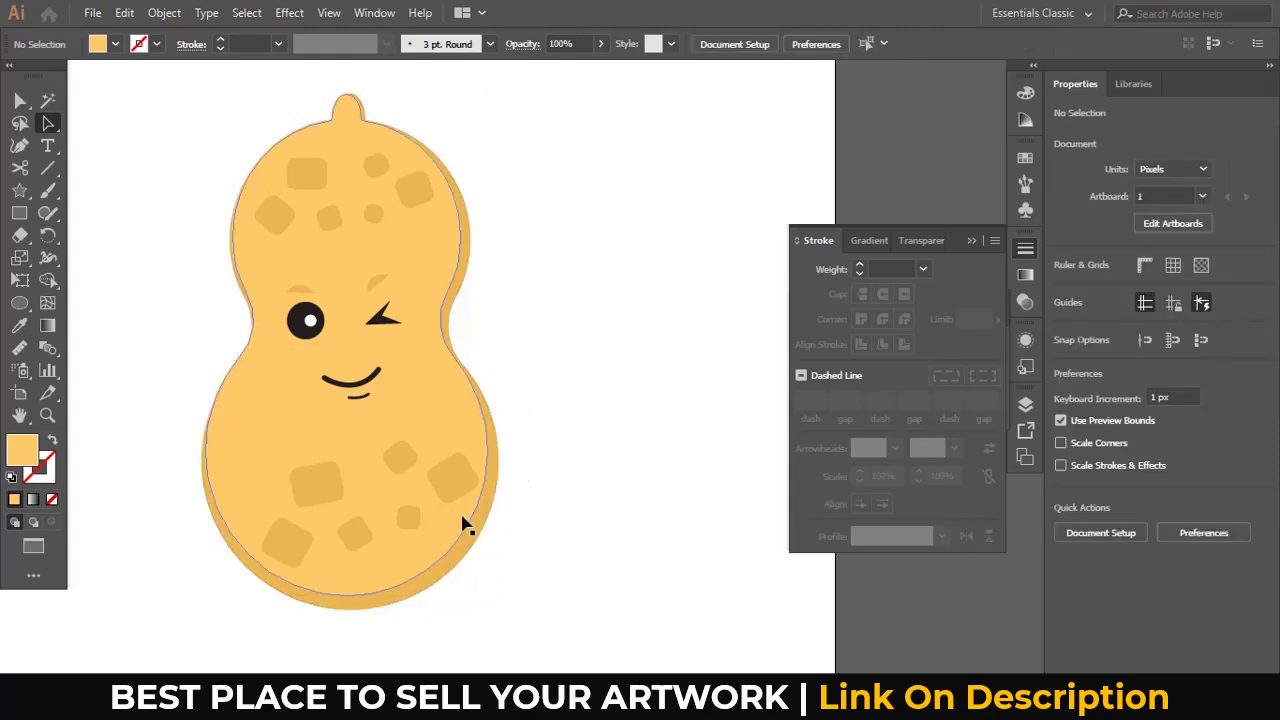
pyautogui.moveTo(360, 603)
pyautogui.mouseDown()
pyautogui.moveTo(362, 553)
pyautogui.moveTo(413, 423)
pyautogui.mouseUp()
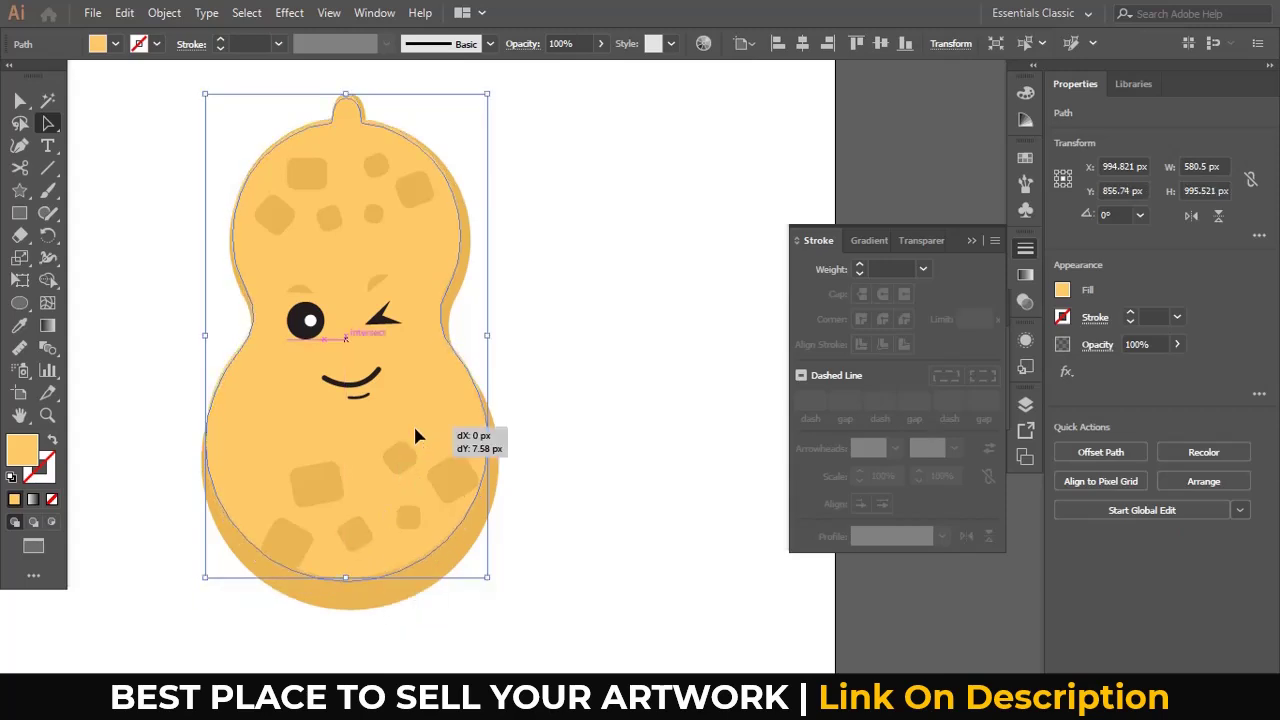
pyautogui.click(529, 335)
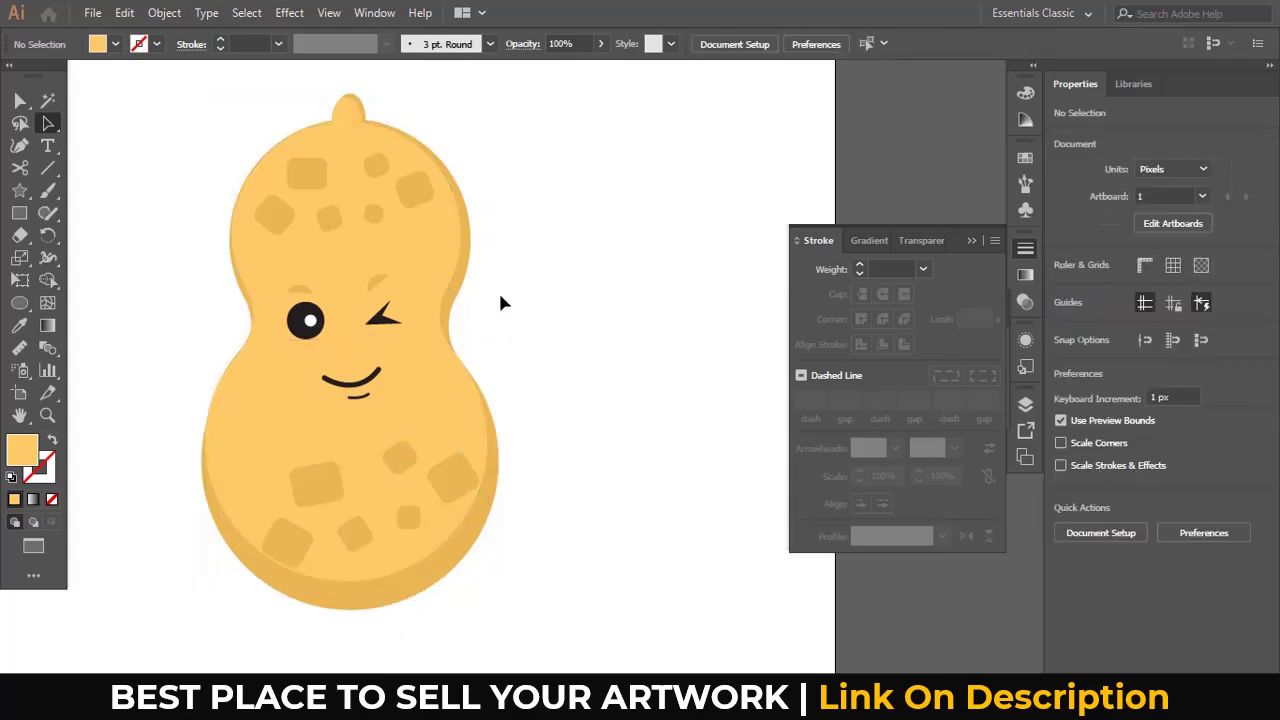
# Undo the two bottom-point edits and zoom out to the whole artboard
pyautogui.moveTo(513, 273); pyautogui.dragTo(288, 403)
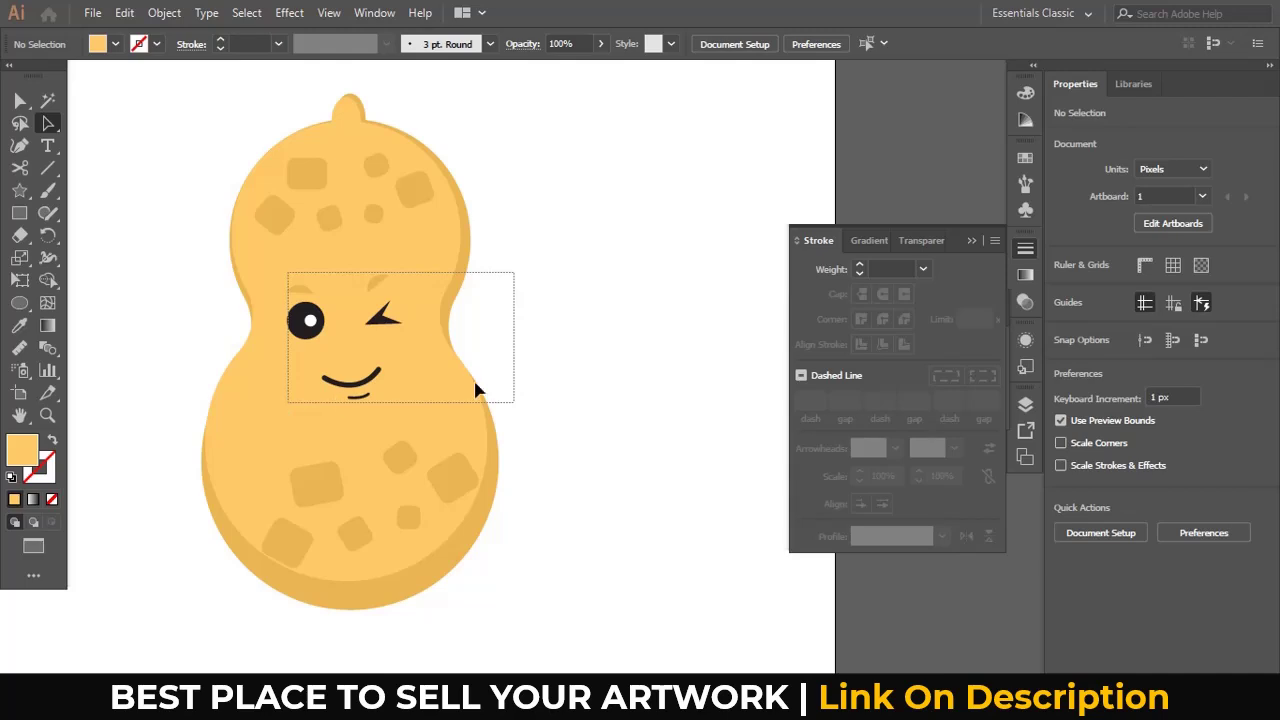
pyautogui.moveTo(495, 342)
pyautogui.mouseDown()
pyautogui.moveTo(452, 370)
pyautogui.moveTo(455, 318)
pyautogui.mouseUp()
pyautogui.hotkey('ctrl', 'z')
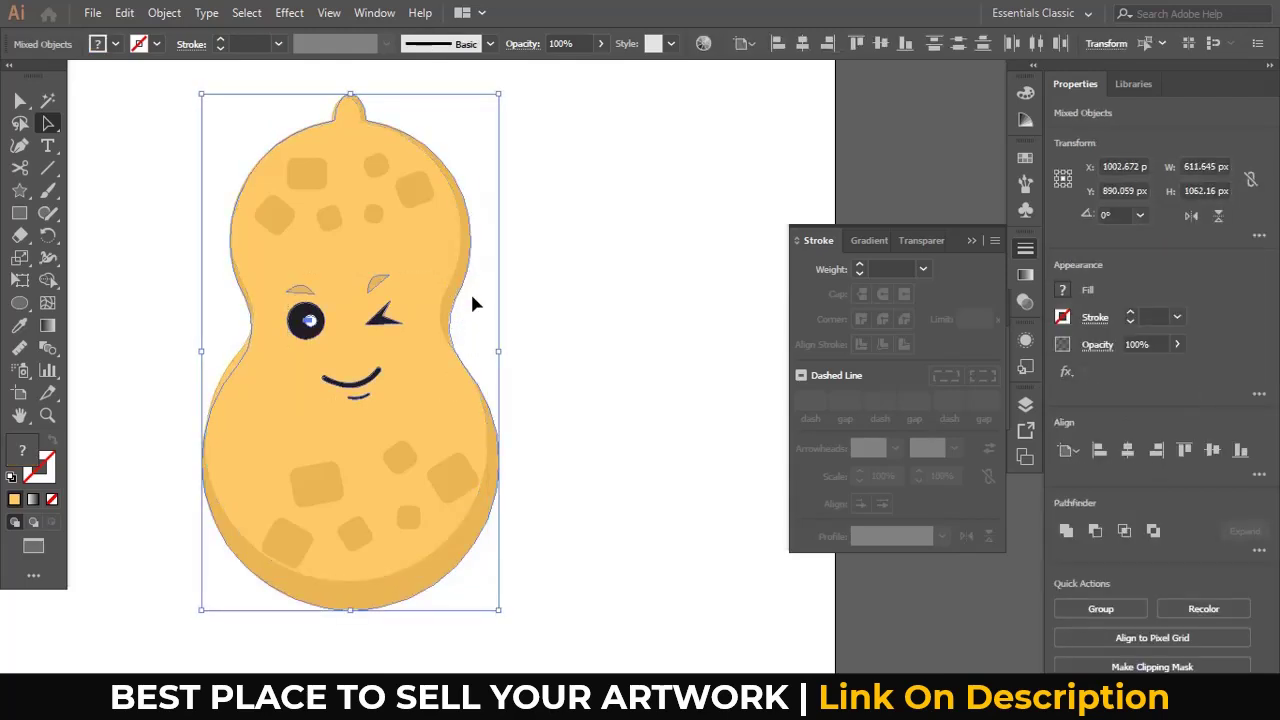
pyautogui.hotkey('ctrl', 'z')
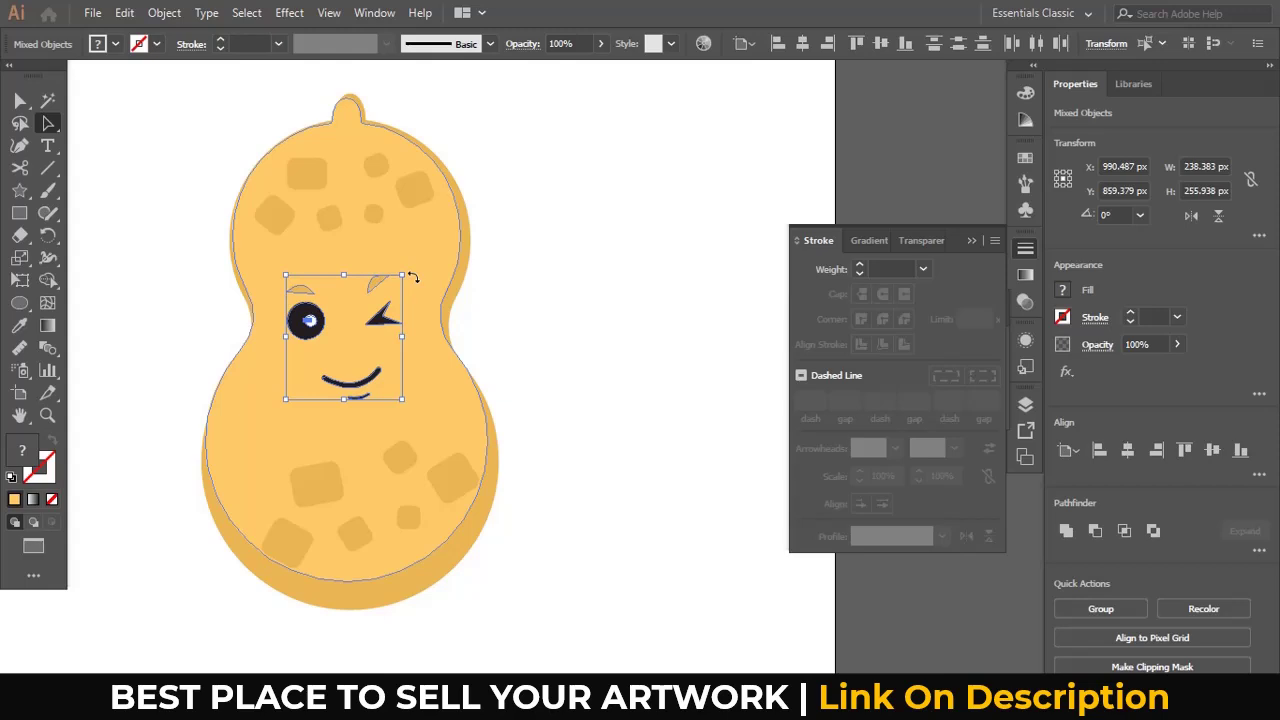
pyautogui.press('ctrl')
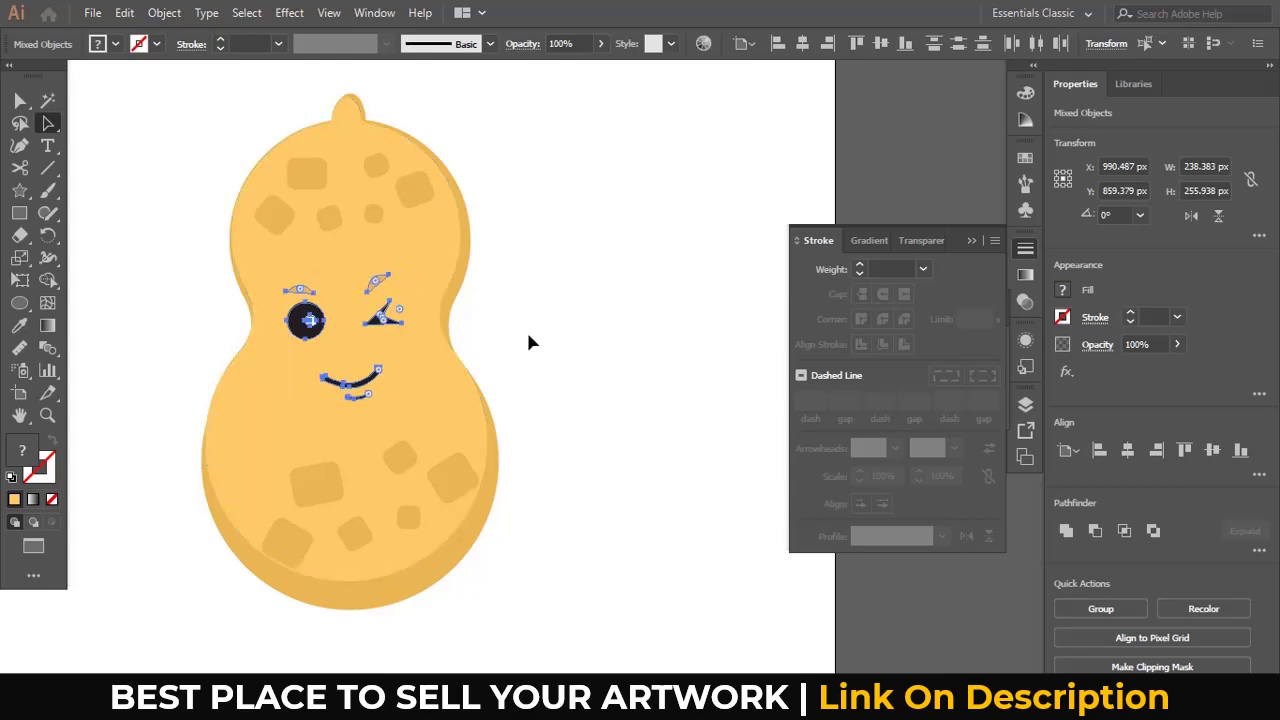
pyautogui.click(530, 340)
pyautogui.press('z')
pyautogui.keyDown('alt'); pyautogui.click(531, 334); pyautogui.keyUp('alt')
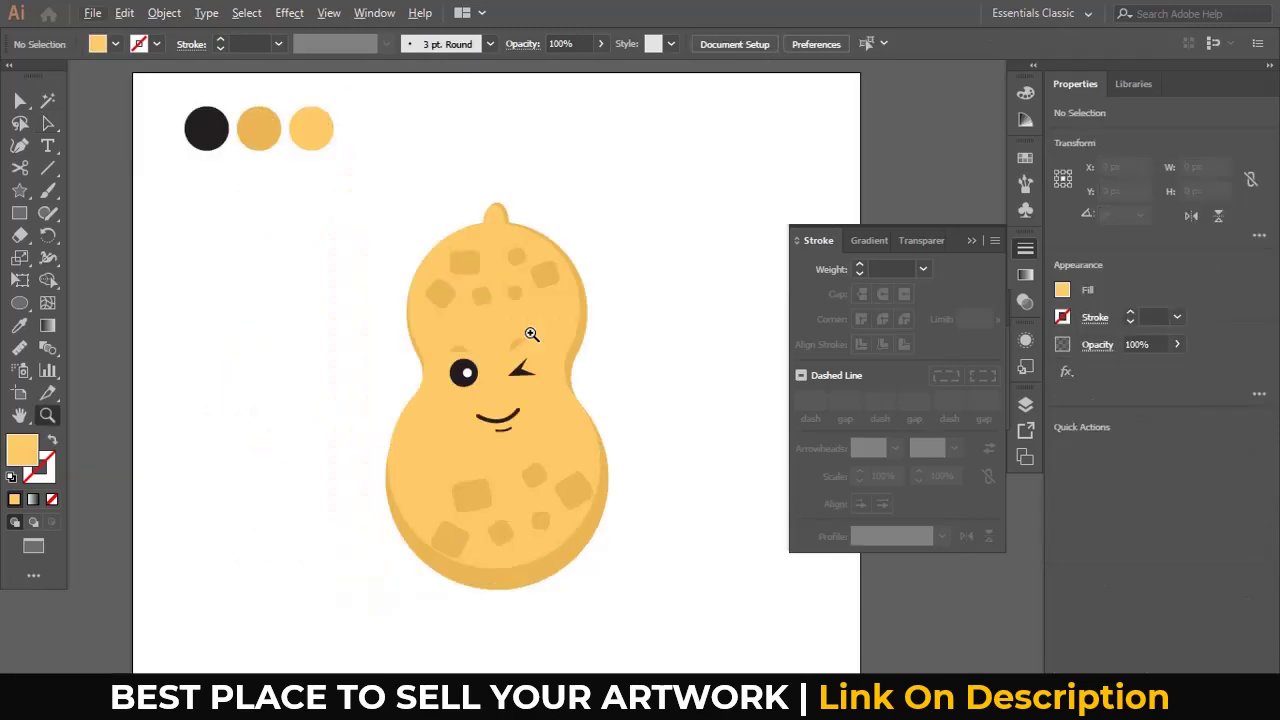
# Move the eyes, brows and smile about 5 px lower, then select the whole peanut
pyautogui.press('a')
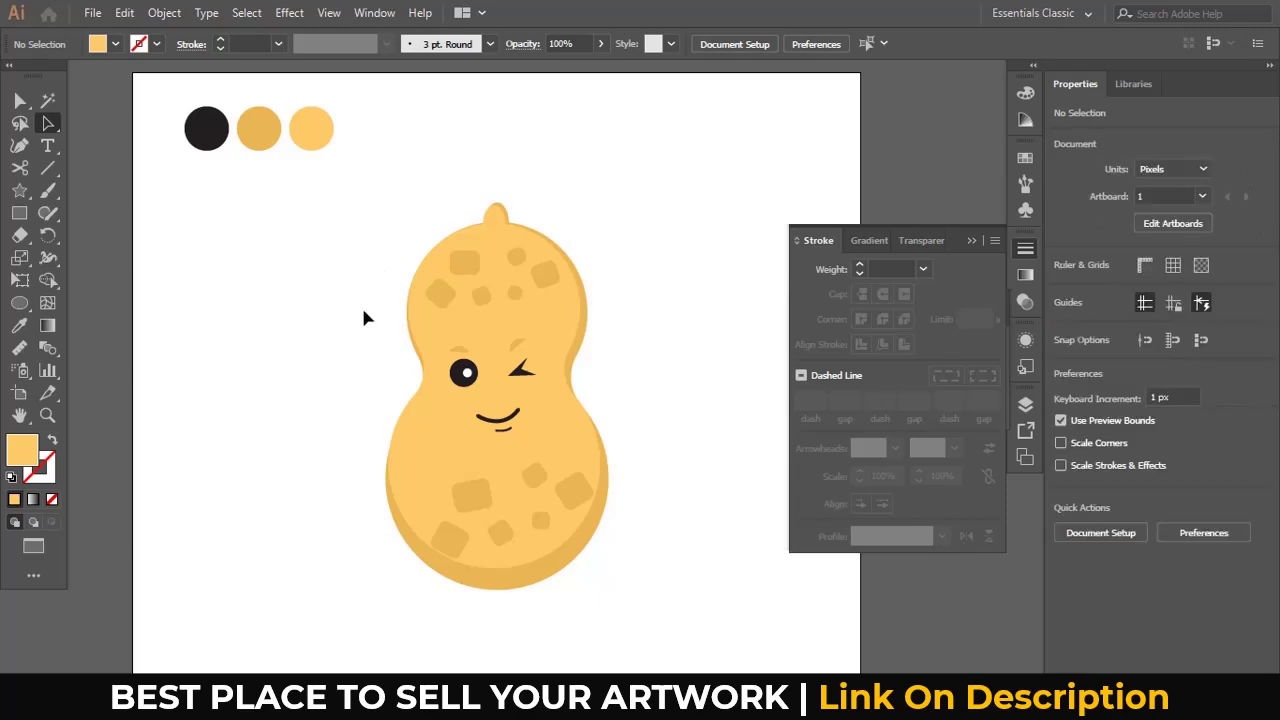
pyautogui.moveTo(361, 333); pyautogui.dragTo(543, 435)
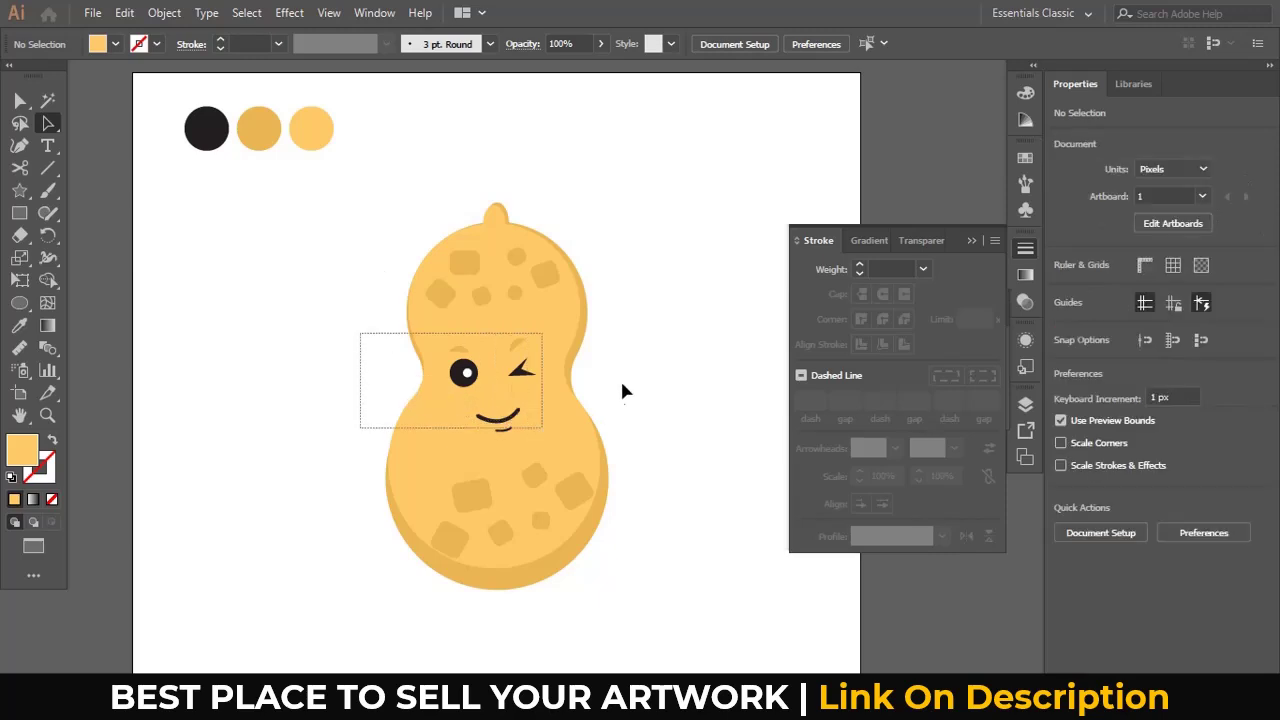
pyautogui.moveTo(621, 390); pyautogui.dragTo(623, 380)
pyautogui.keyDown('shift'); pyautogui.click(563, 420); pyautogui.keyUp('shift')
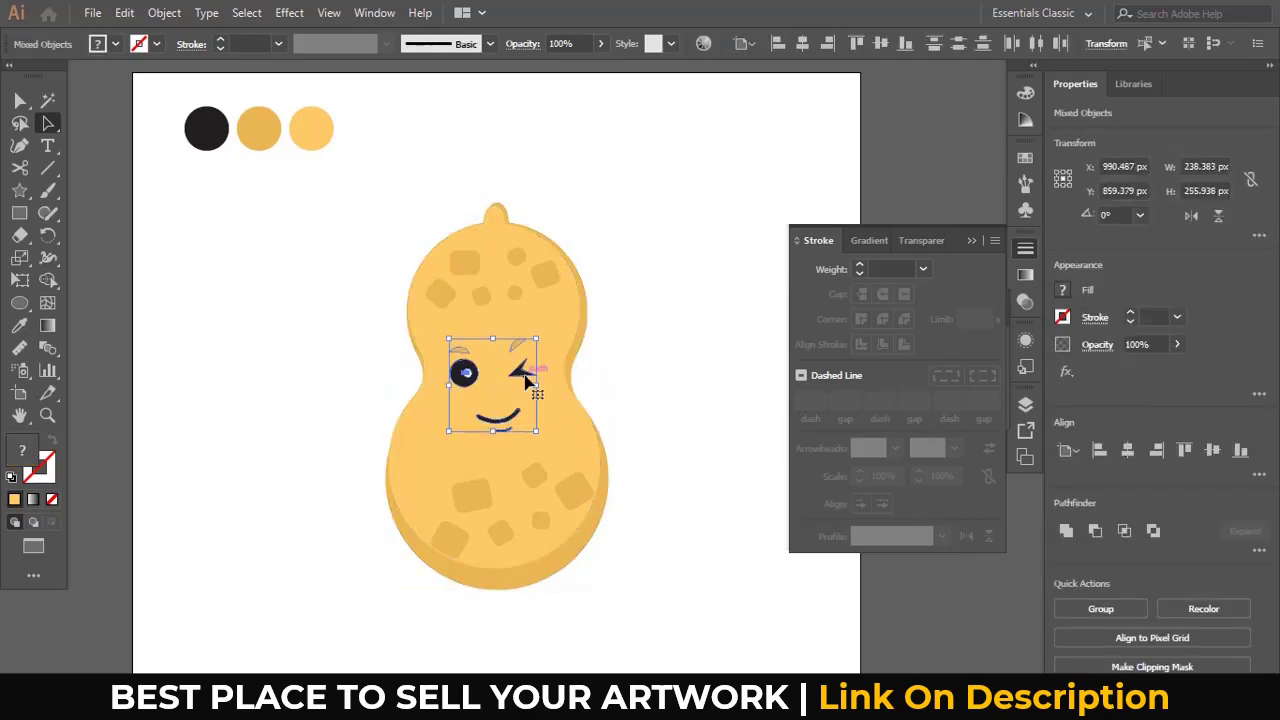
pyautogui.moveTo(527, 381); pyautogui.dragTo(529, 388)
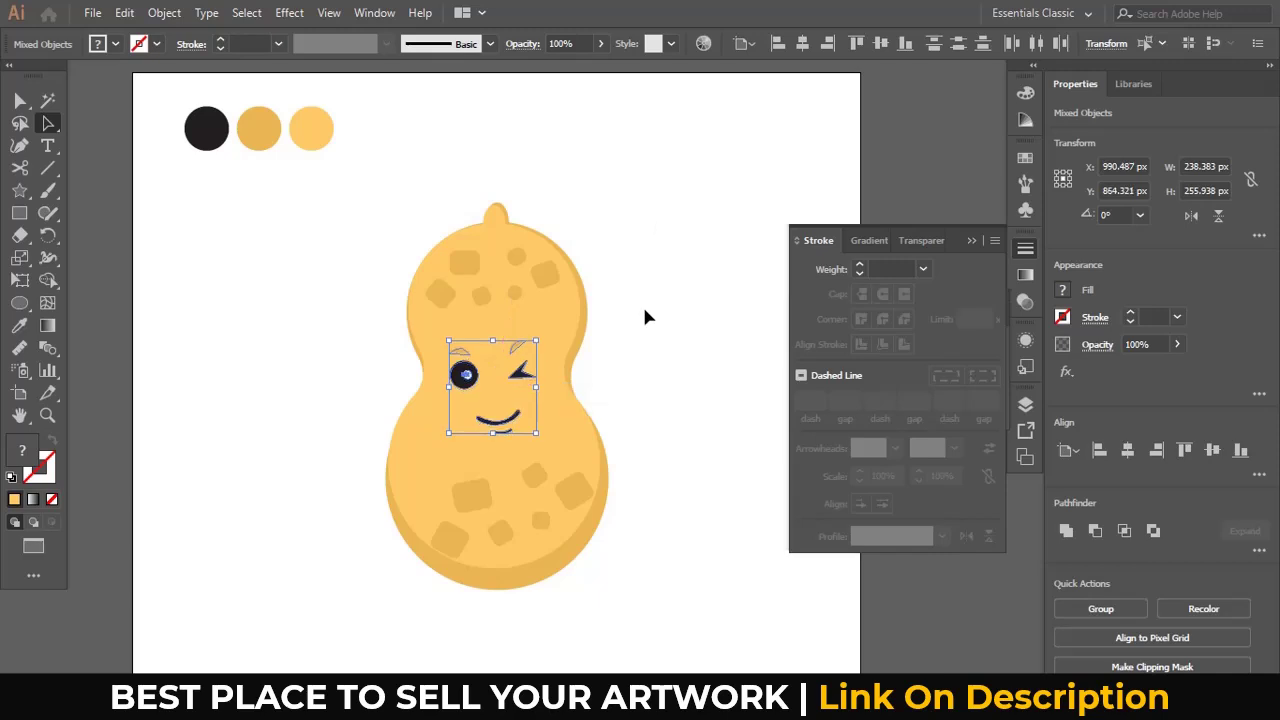
pyautogui.moveTo(657, 201); pyautogui.dragTo(378, 559)
pyautogui.moveTo(460, 531); pyautogui.dragTo(462, 530)
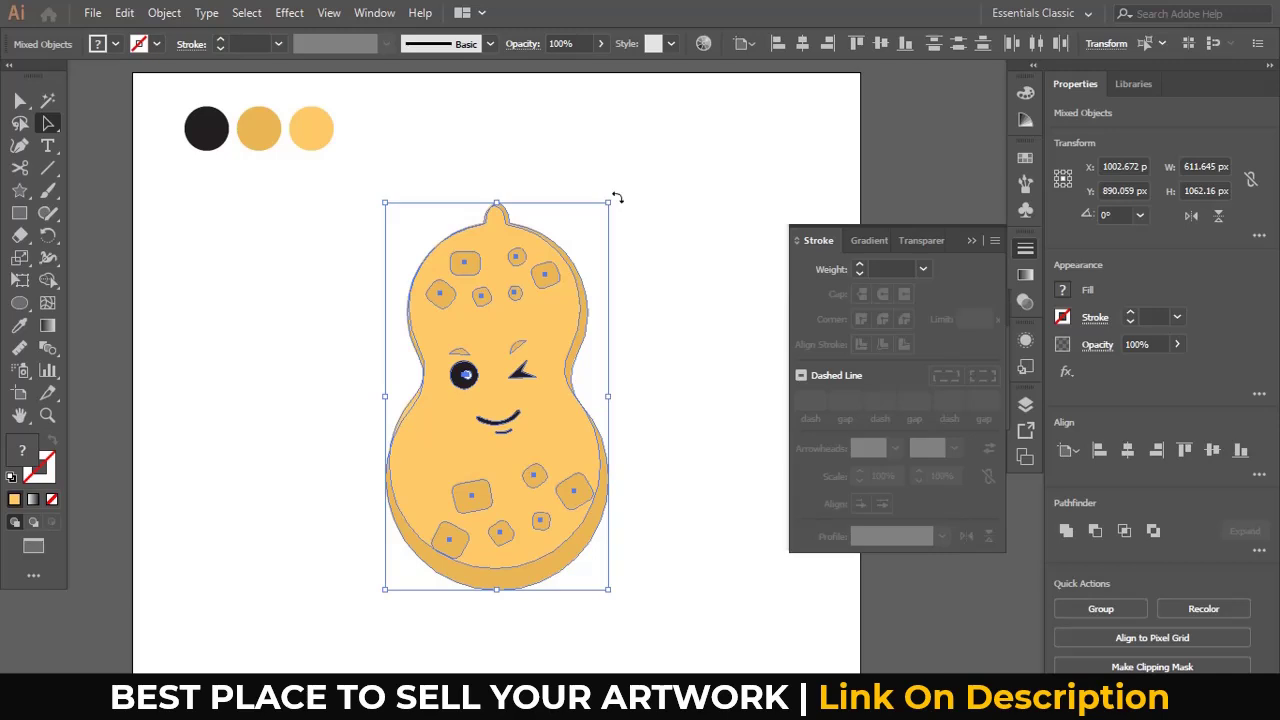
# Rotate the whole peanut so it tilts
pyautogui.moveTo(614, 200)
pyautogui.mouseDown()
pyautogui.moveTo(522, 204)
pyautogui.moveTo(608, 225)
pyautogui.mouseUp()
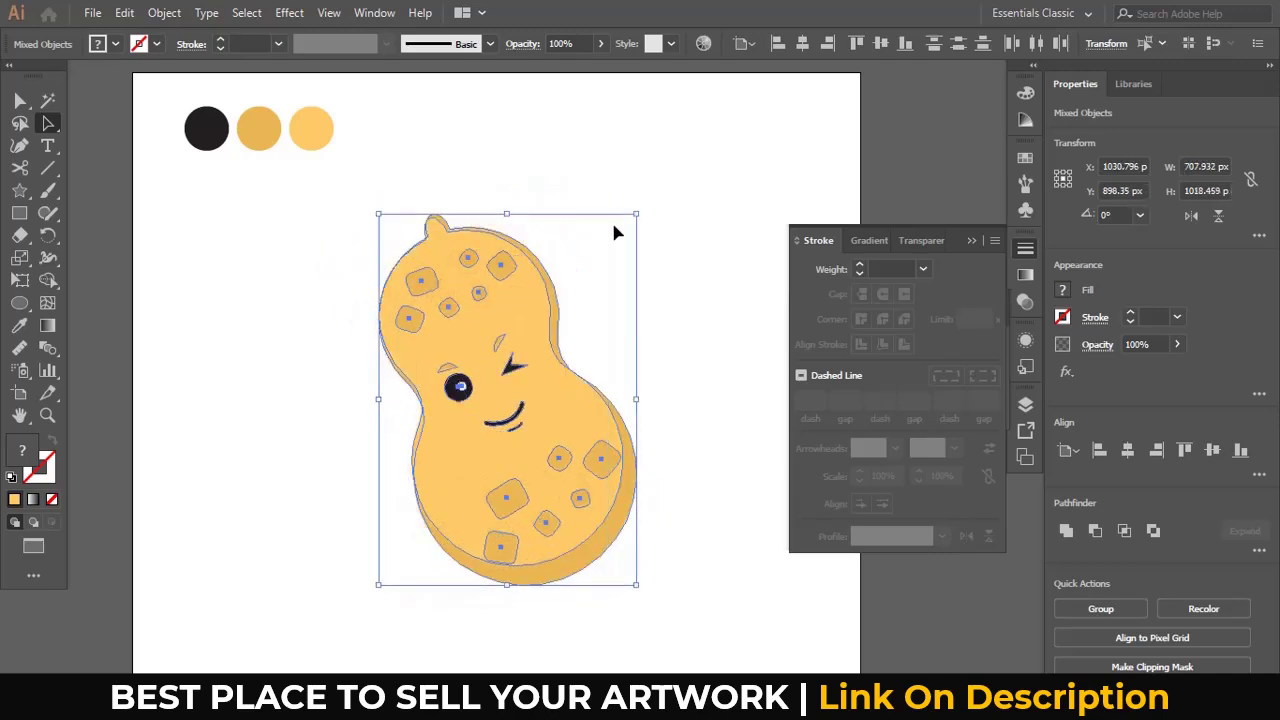
pyautogui.click(680, 320)
pyautogui.moveTo(672, 372); pyautogui.dragTo(625, 360)
pyautogui.press('v')
# Duplicate the peanut body, fill the copy with the dark swatch, and send it to back
pyautogui.moveTo(577, 483); pyautogui.dragTo(674, 430)
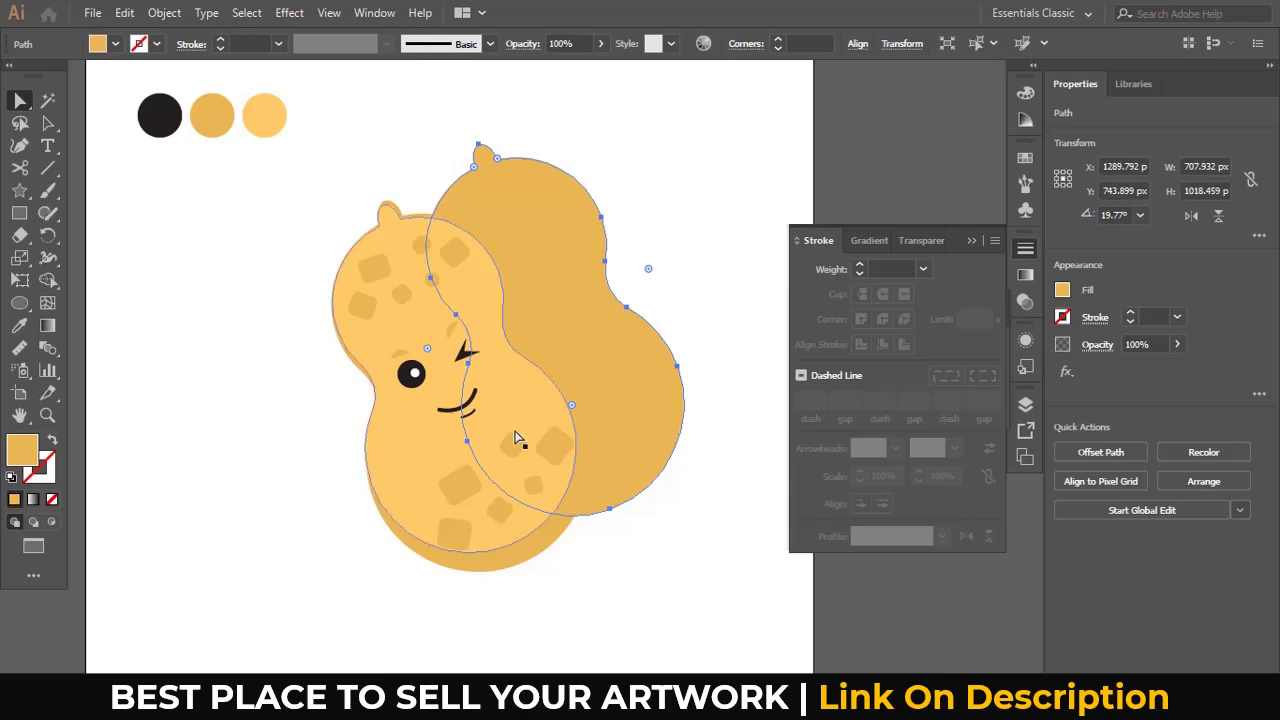
pyautogui.press('i')
pyautogui.click(160, 115)
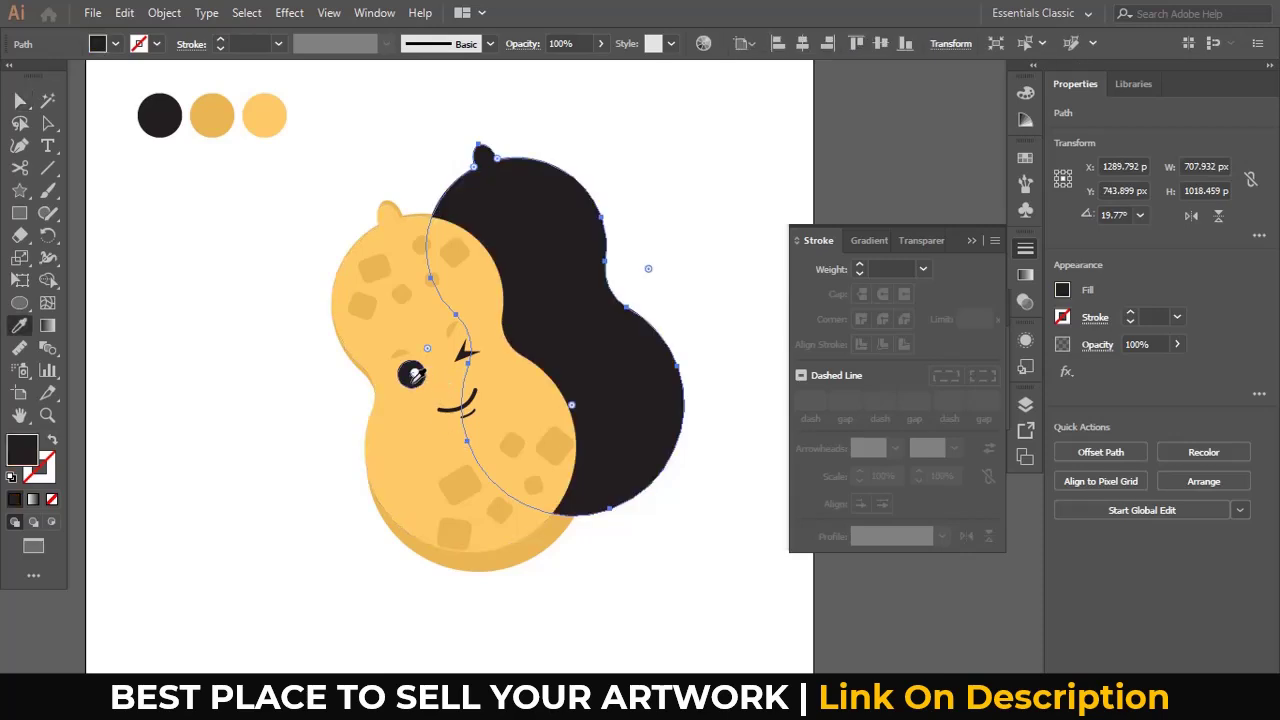
pyautogui.hotkey('ctrl', 'shift', '[')
# Position the dark copy behind the peanut, offset slightly to the right
pyautogui.press('a')
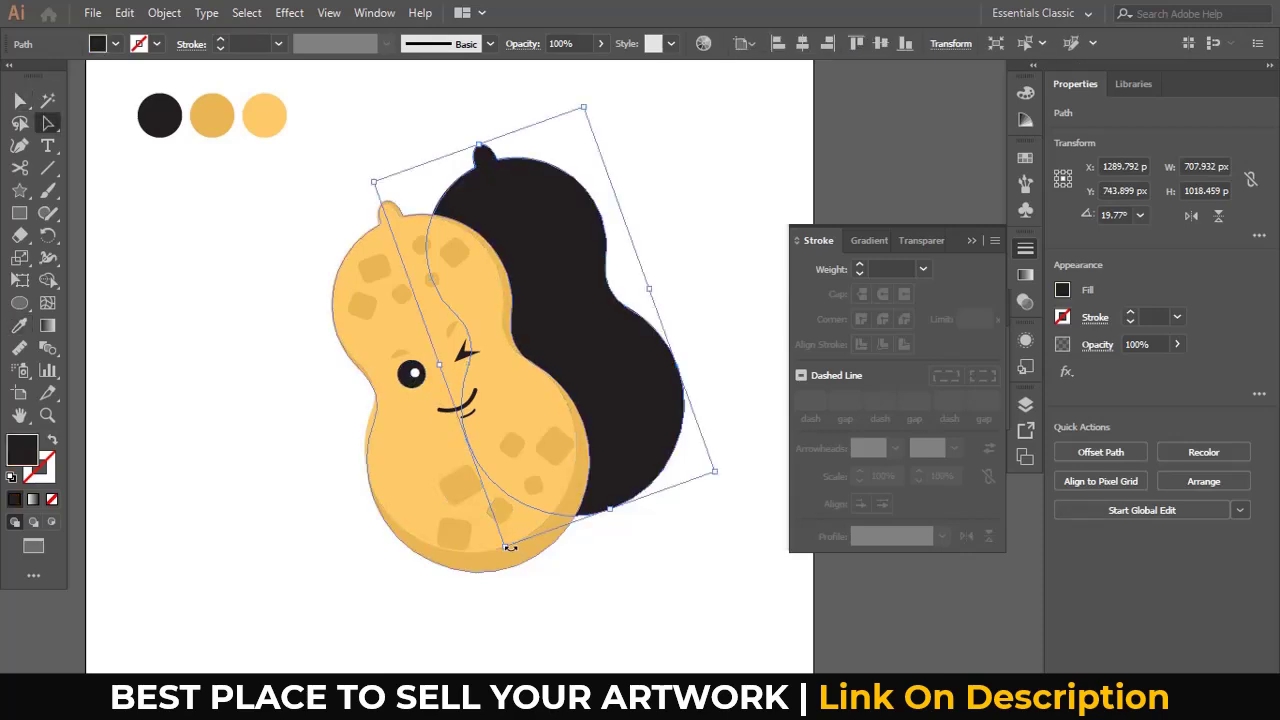
pyautogui.moveTo(509, 547); pyautogui.dragTo(491, 571)
pyautogui.moveTo(688, 436); pyautogui.dragTo(556, 496)
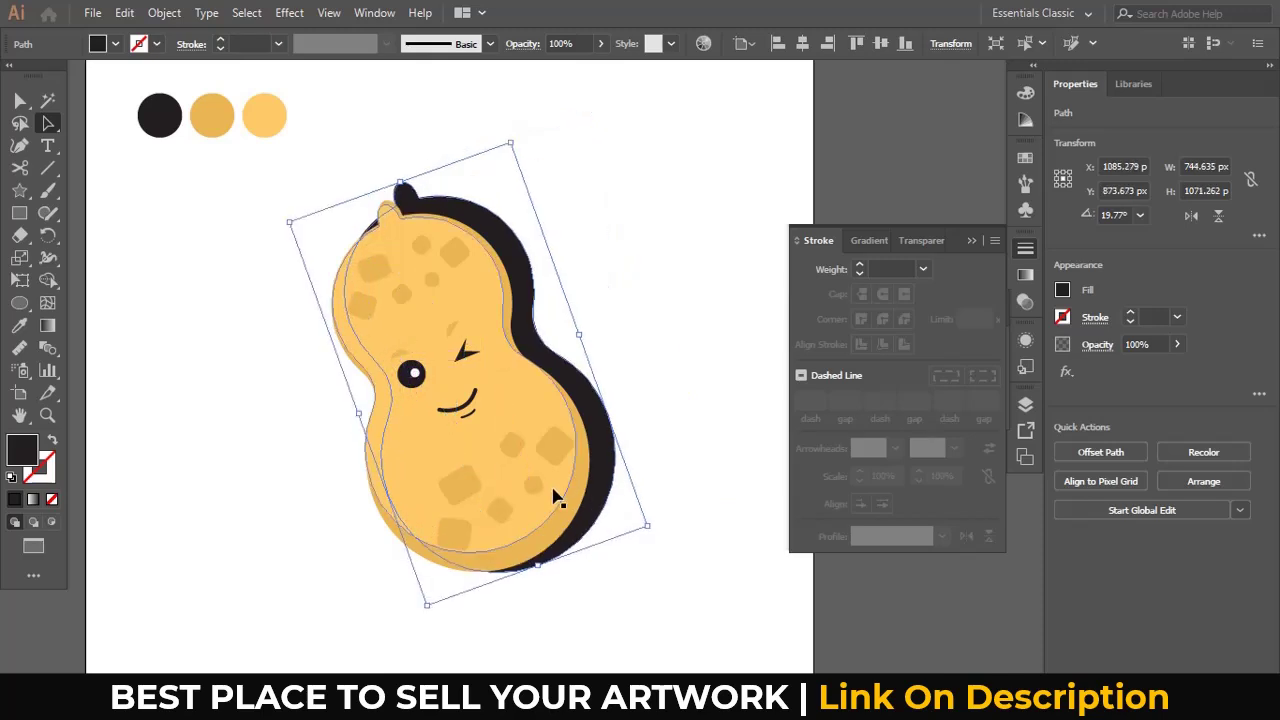
pyautogui.press('Left')
pyautogui.press('Left')
pyautogui.press('Left')
pyautogui.press('Left')
pyautogui.press('Left')
pyautogui.press('Left')
pyautogui.press('Left')
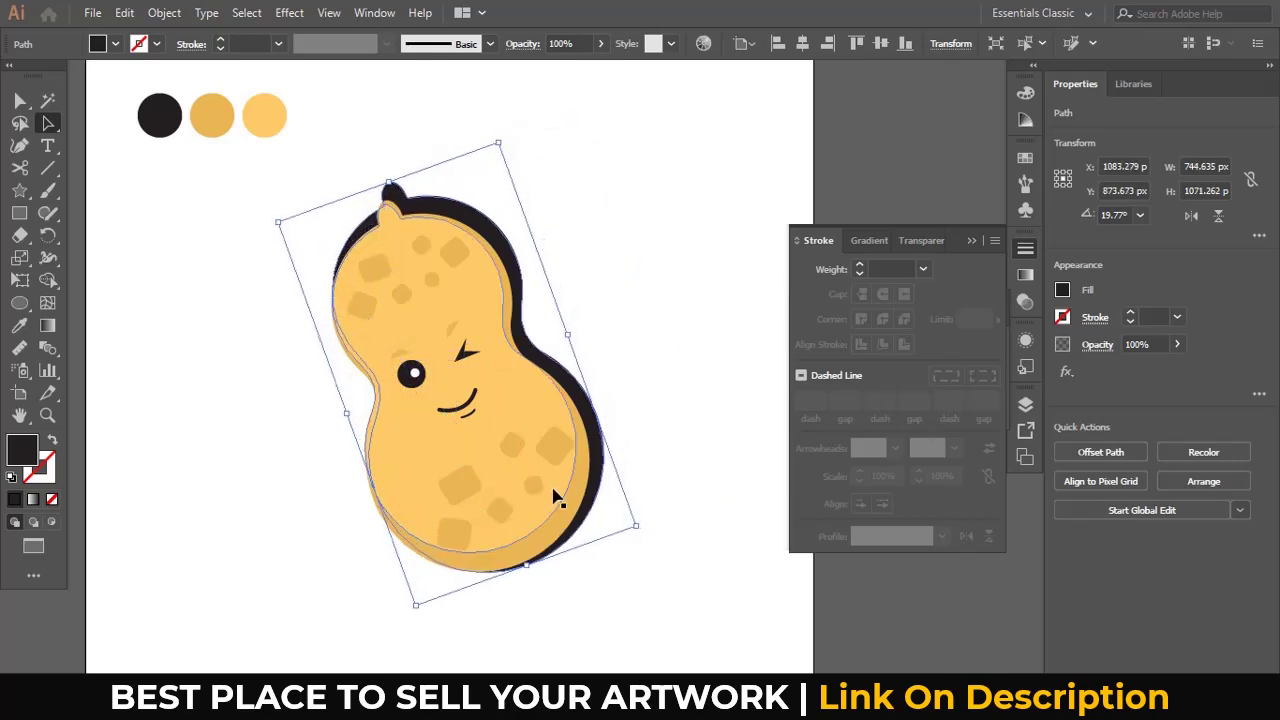
pyautogui.press('Left')
pyautogui.press('Left')
pyautogui.press('Down')
pyautogui.press('Down')
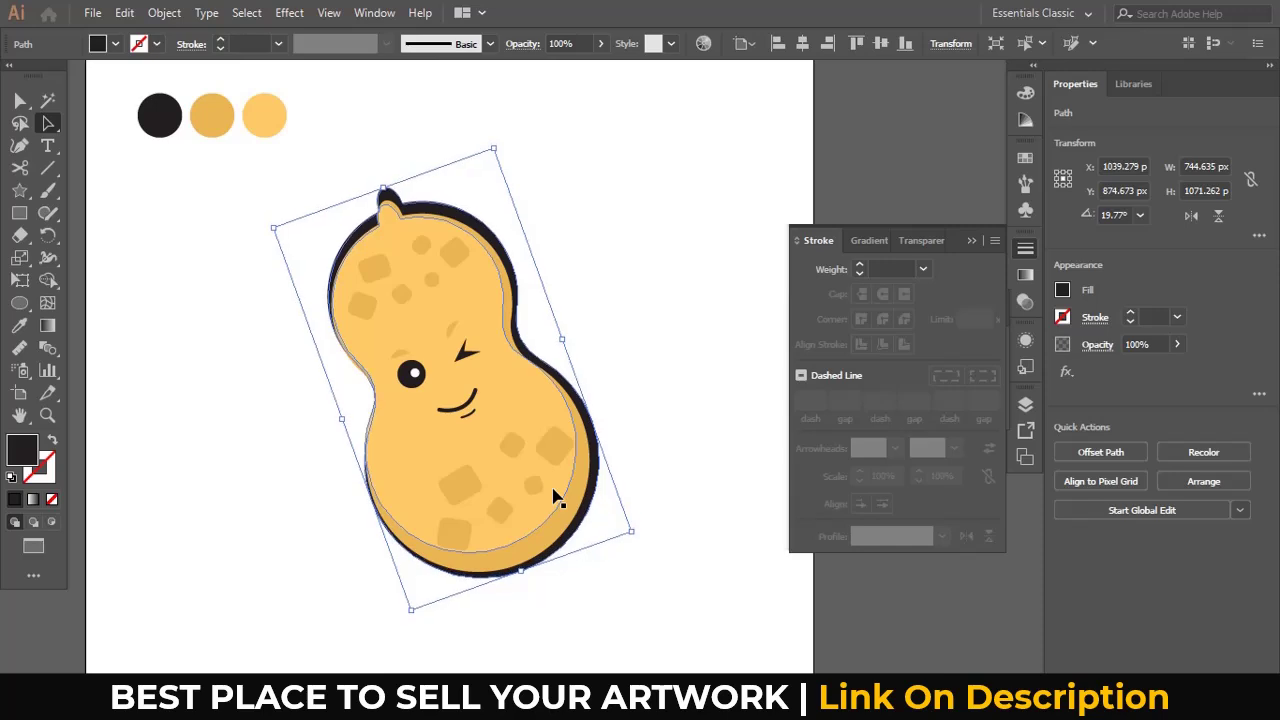
pyautogui.press('Left')
pyautogui.press('Down')
pyautogui.press('Down')
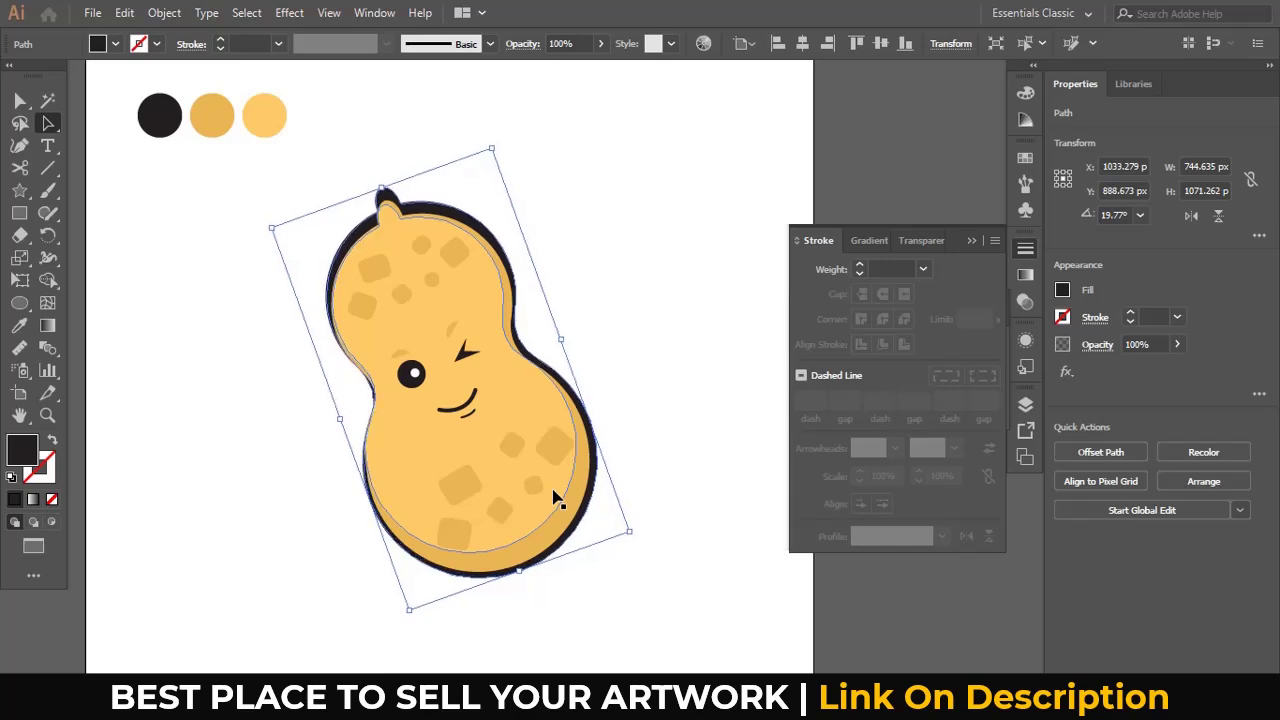
# Give the dark backing shape an 18 pt black stroke aligned outside
pyautogui.moveTo(22, 450); pyautogui.dragTo(42, 466)
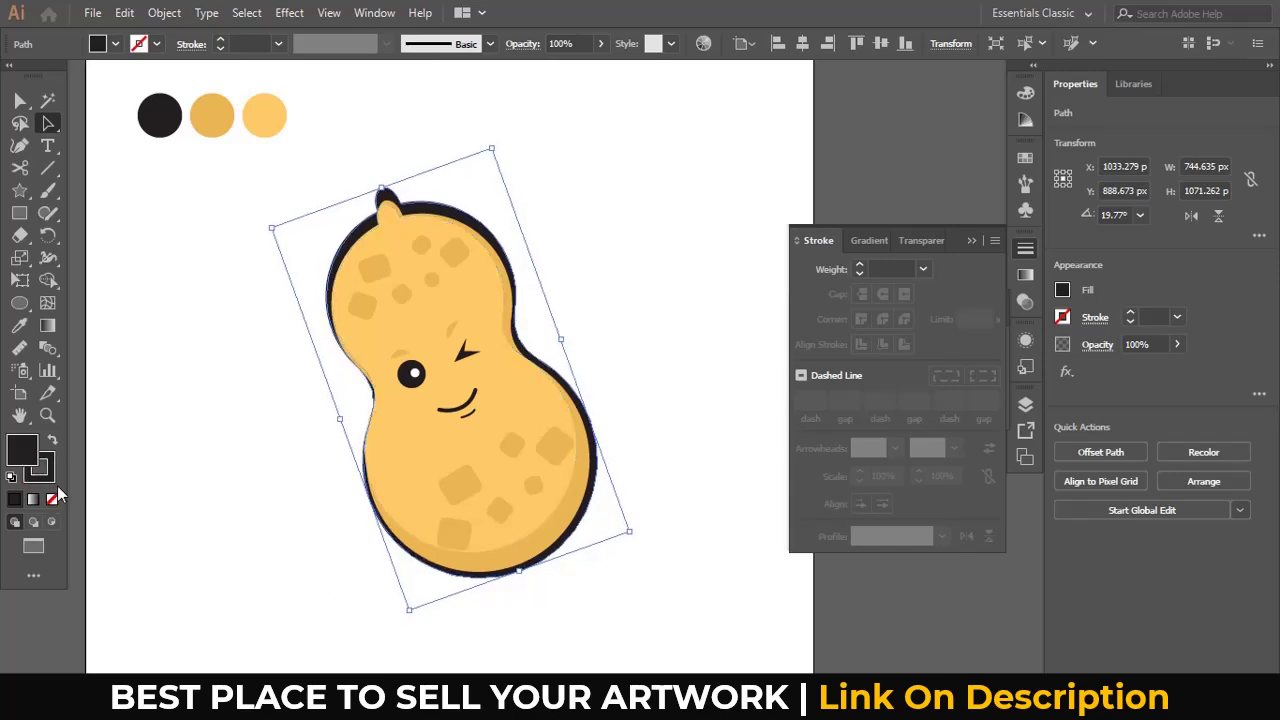
pyautogui.click(278, 44)
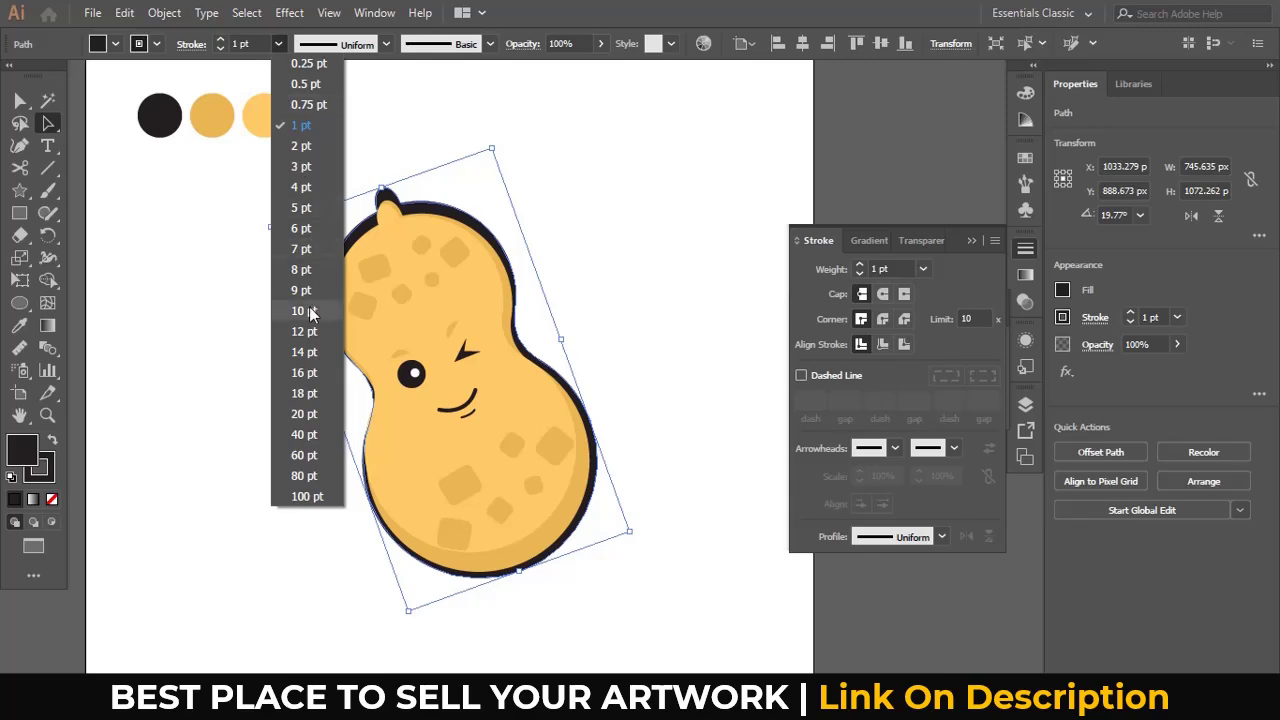
pyautogui.click(305, 310)
pyautogui.click(278, 44)
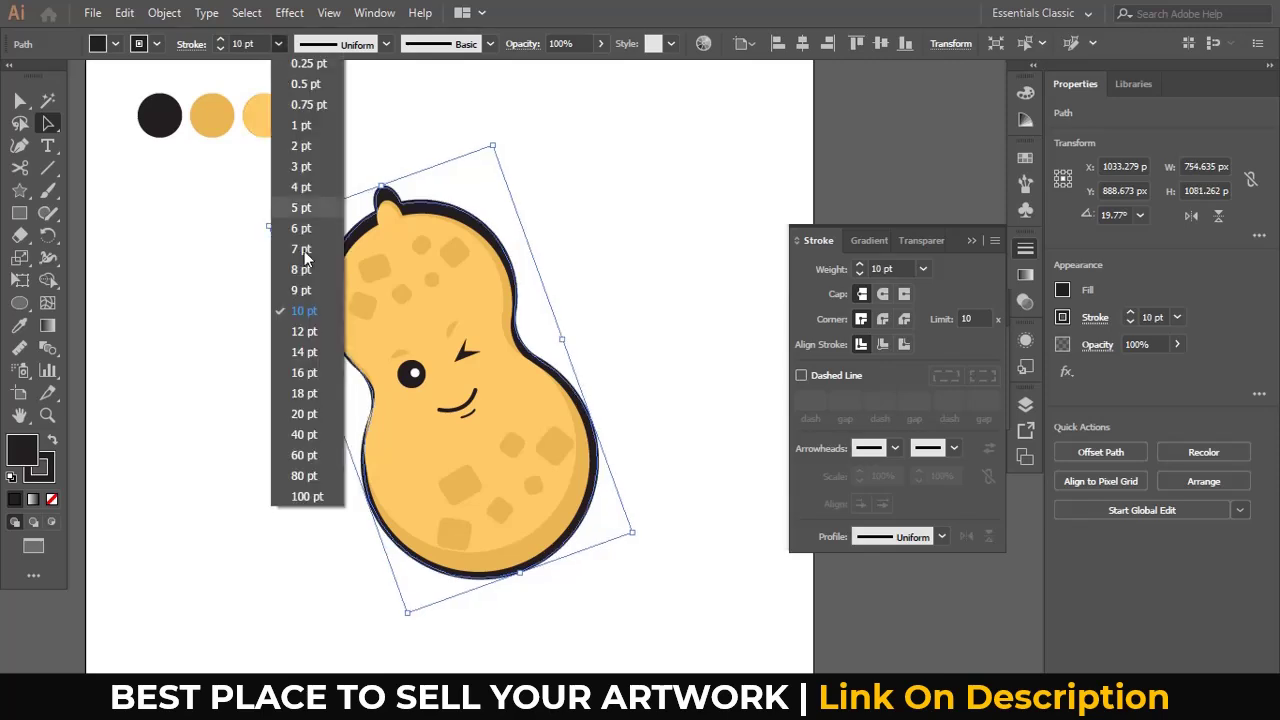
pyautogui.click(323, 393)
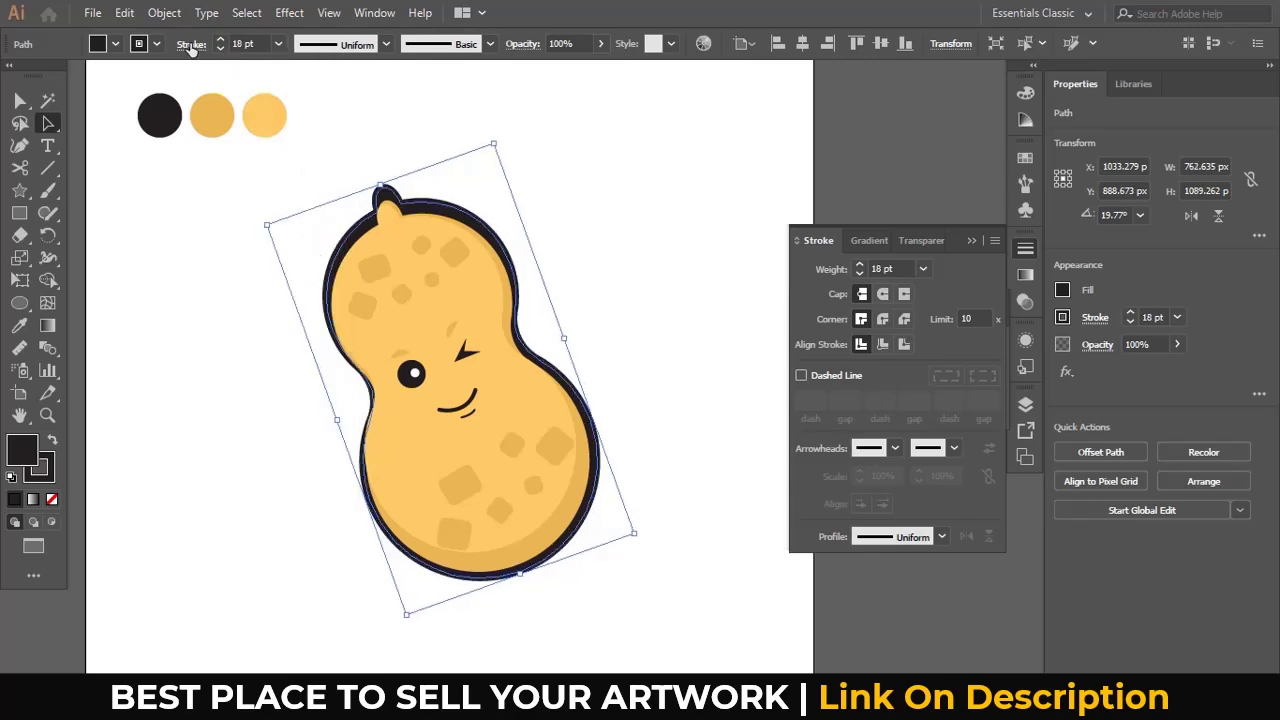
pyautogui.click(191, 46)
pyautogui.click(115, 141)
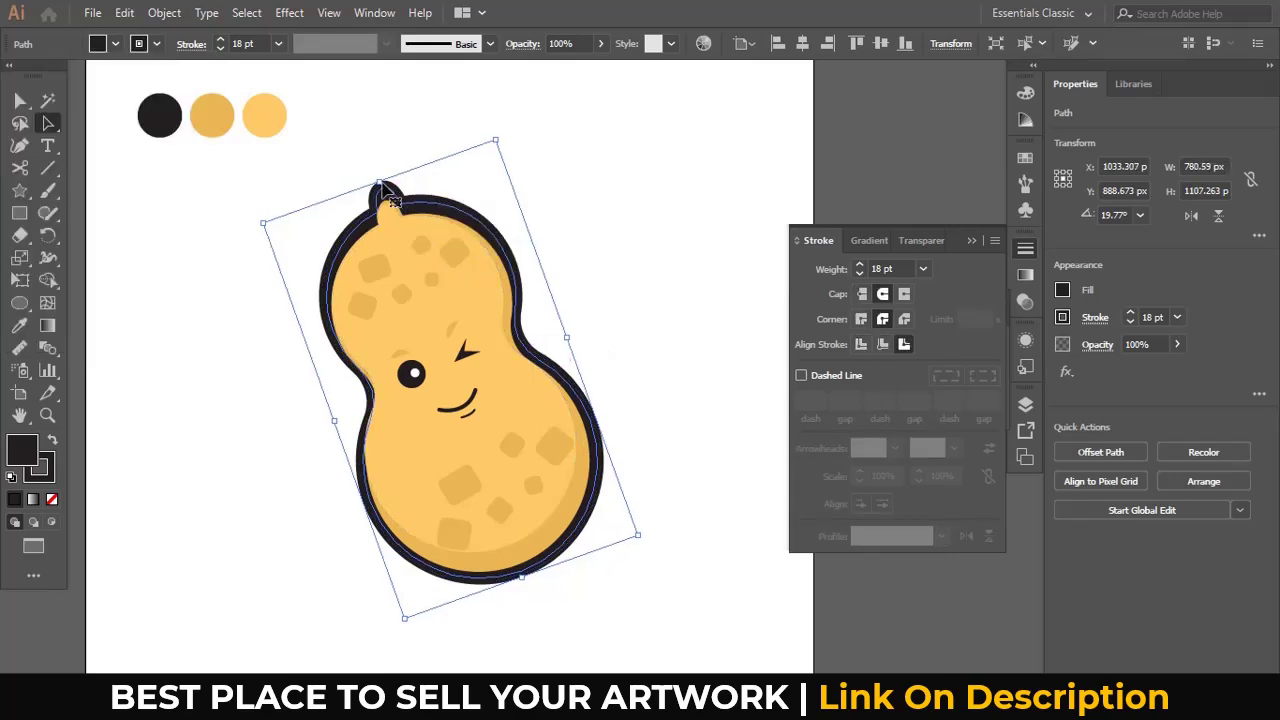
# Adjust the outline's top stem point and widen it on both sides
pyautogui.moveTo(383, 188); pyautogui.dragTo(383, 190)
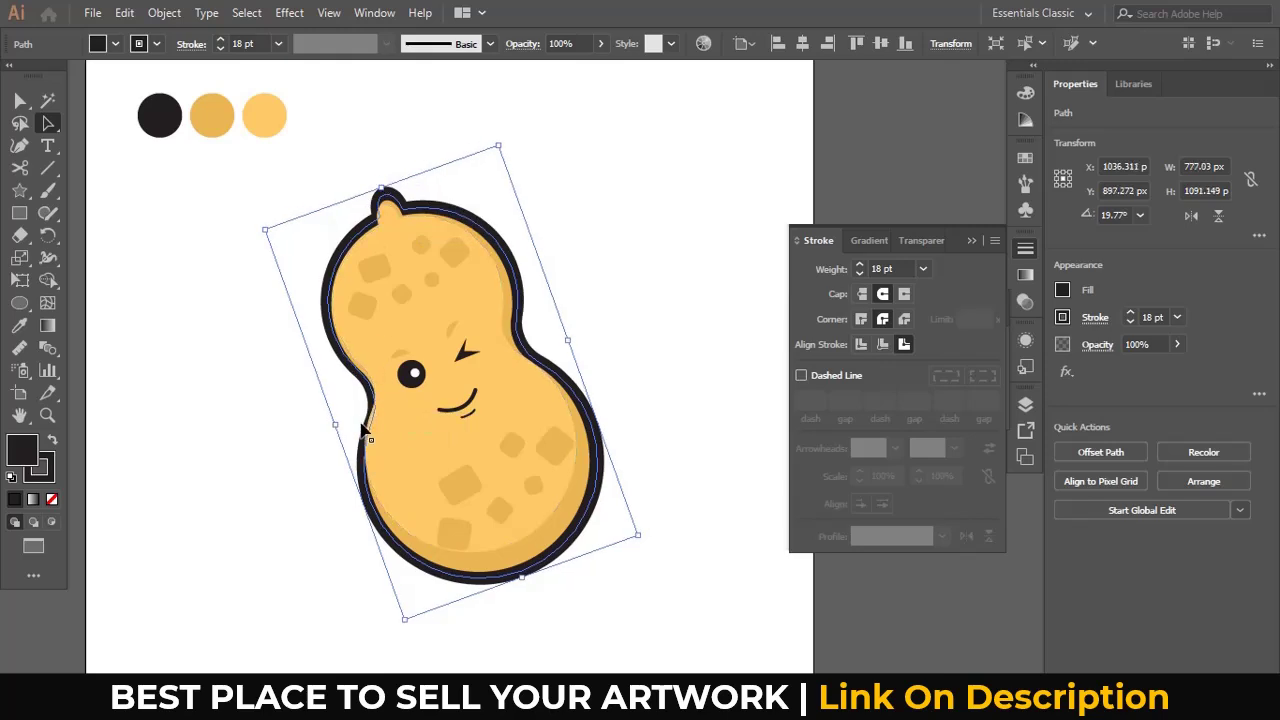
pyautogui.moveTo(340, 425); pyautogui.dragTo(332, 425)
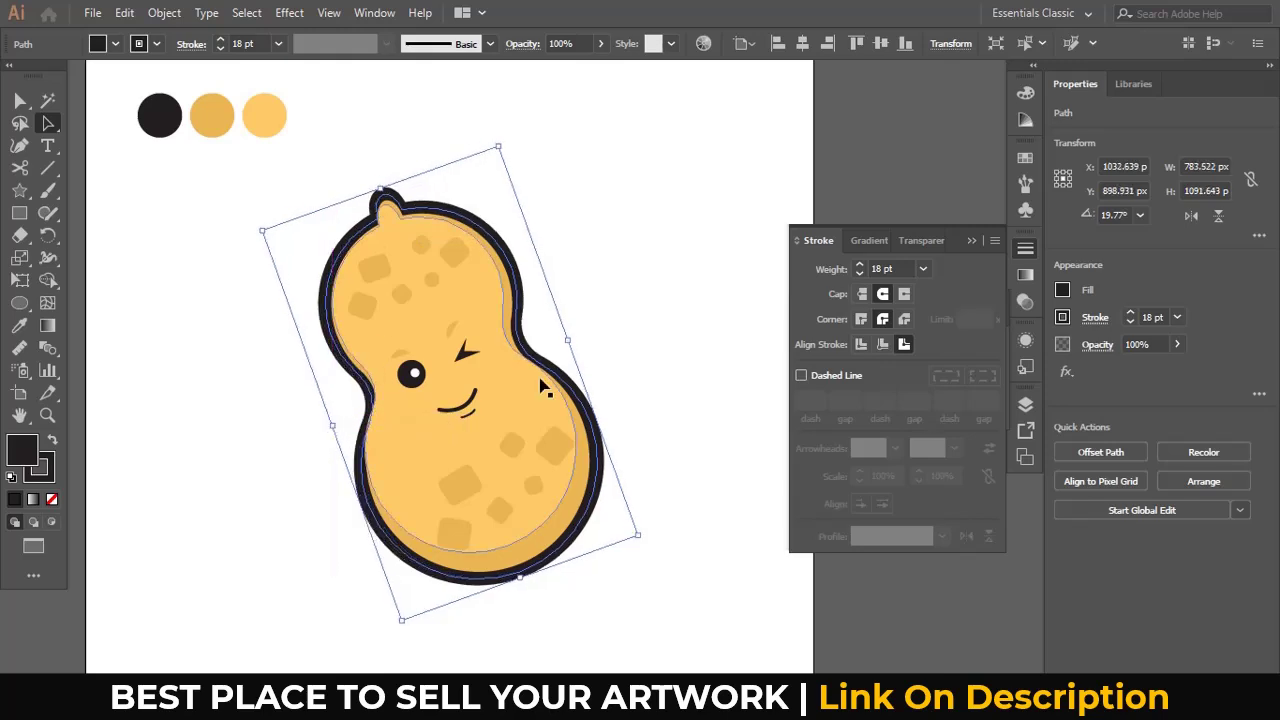
pyautogui.moveTo(569, 345); pyautogui.dragTo(598, 311)
pyautogui.click(614, 318)
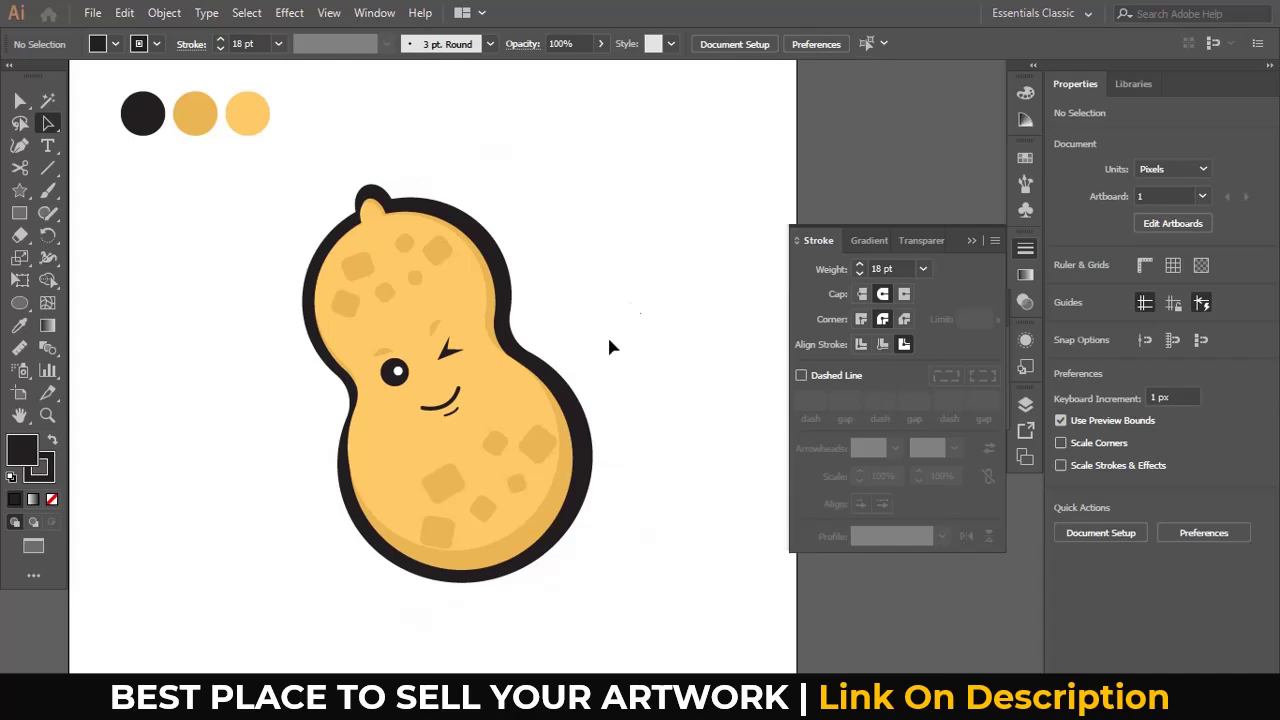
# Zoom in on the face and resize the brow above the open eye
pyautogui.keyDown('alt'); pyautogui.click(551, 386); pyautogui.keyUp('alt')
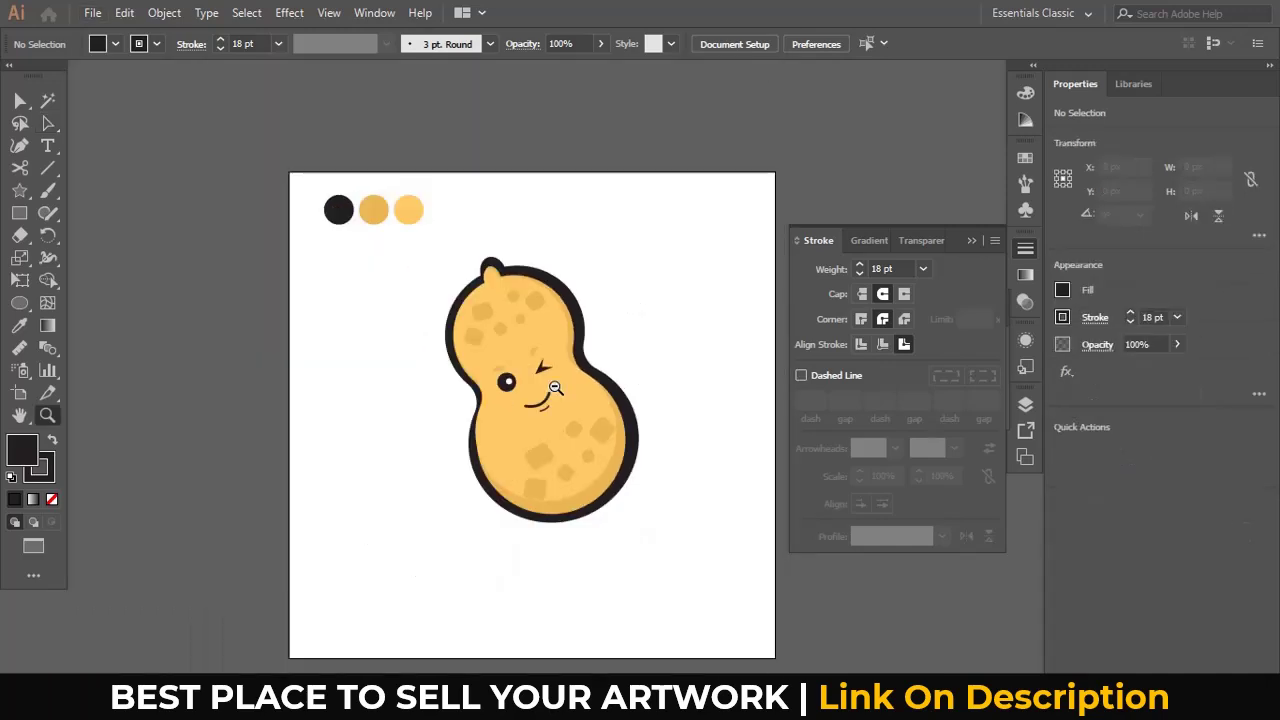
pyautogui.moveTo(482, 382)
pyautogui.mouseDown()
pyautogui.moveTo(490, 453)
pyautogui.moveTo(614, 371)
pyautogui.moveTo(631, 341)
pyautogui.mouseUp()
pyautogui.click(542, 433)
pyautogui.press('a')
pyautogui.hotkey('ctrl', 'shift', 'a')
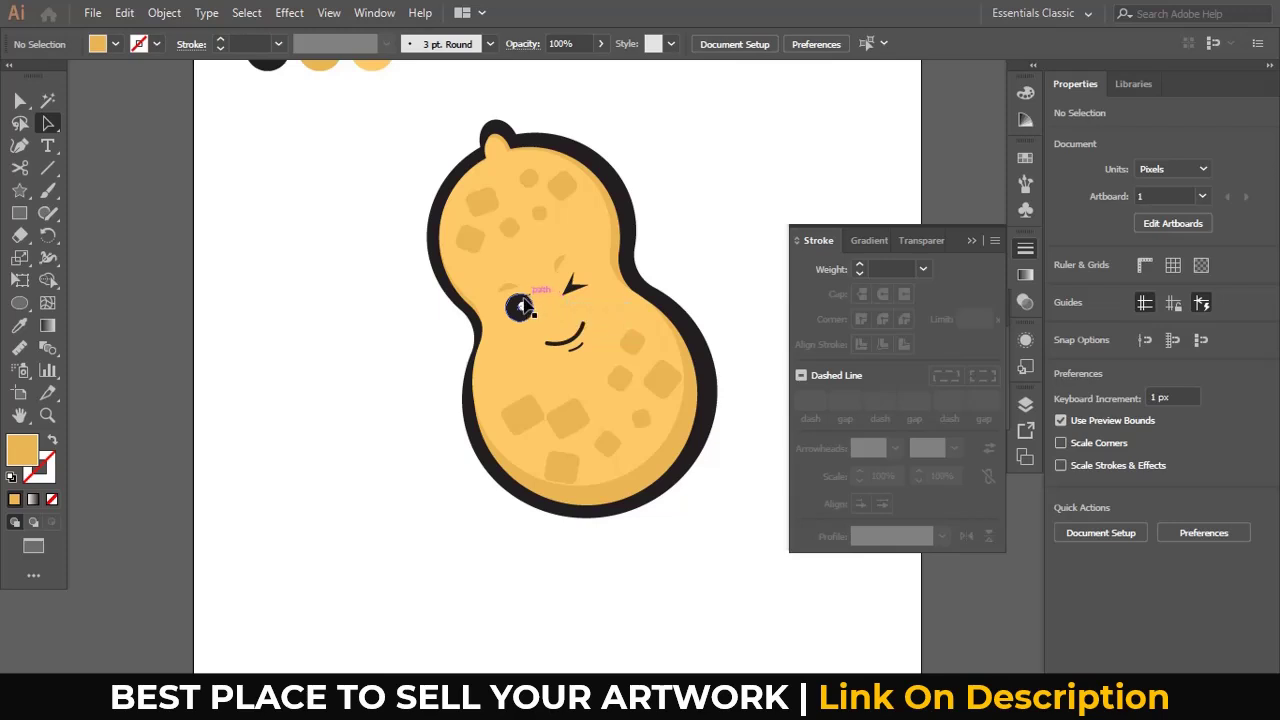
pyautogui.click(507, 285)
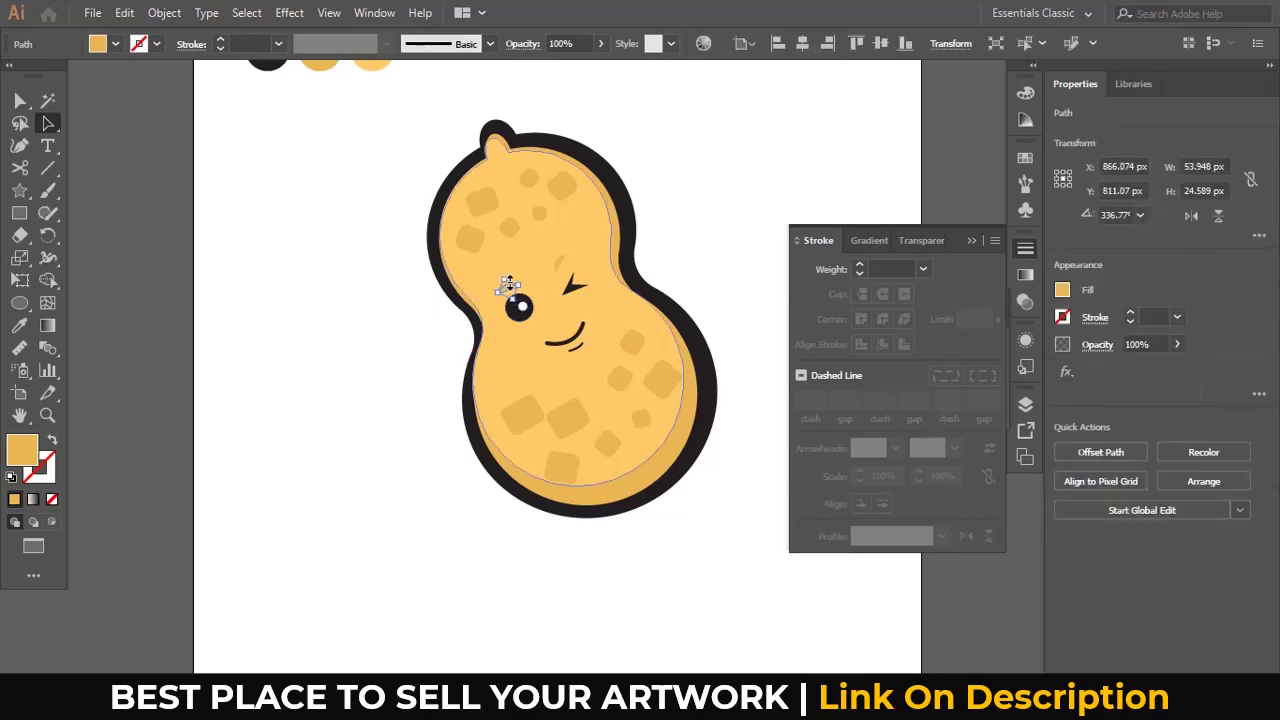
pyautogui.moveTo(509, 283); pyautogui.dragTo(507, 282)
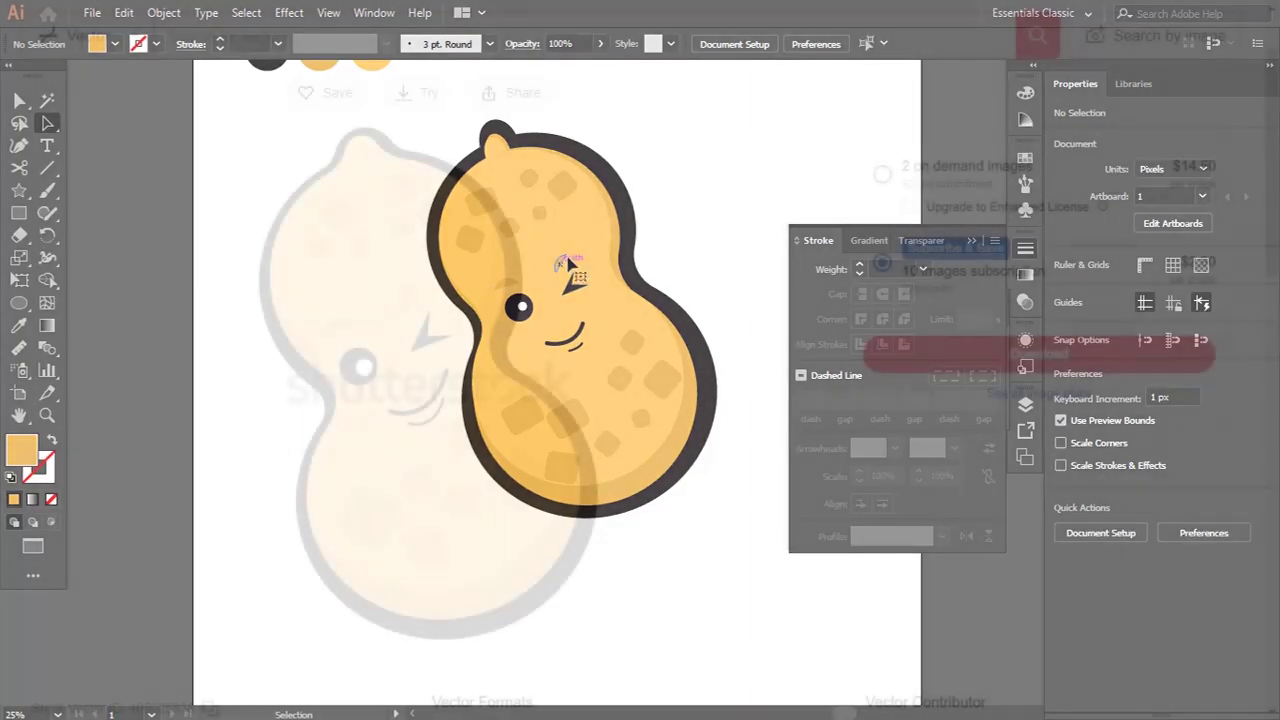